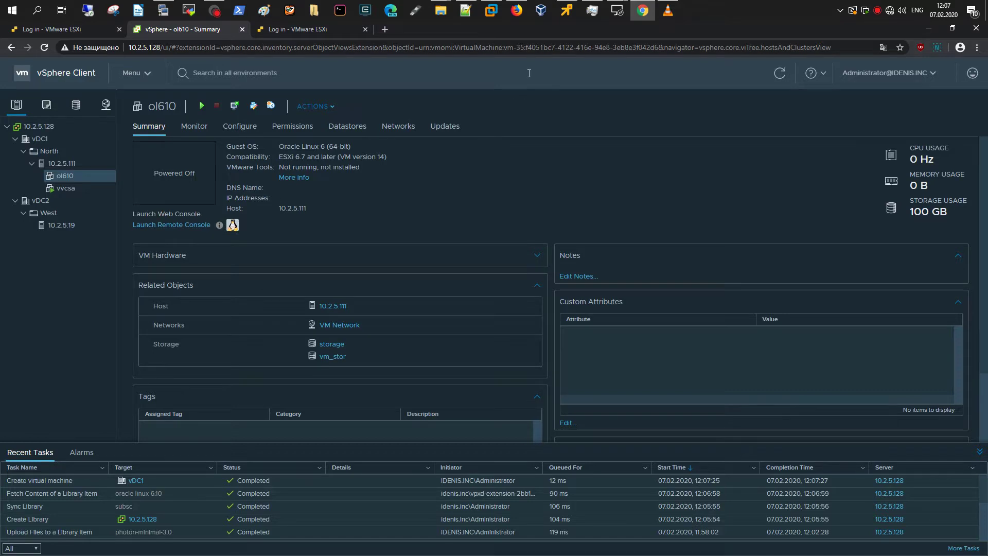
Launch the ol610 remote console, power on the VM and boot the install option
click(568, 10)
drag(449, 109, 527, 135)
click(424, 151)
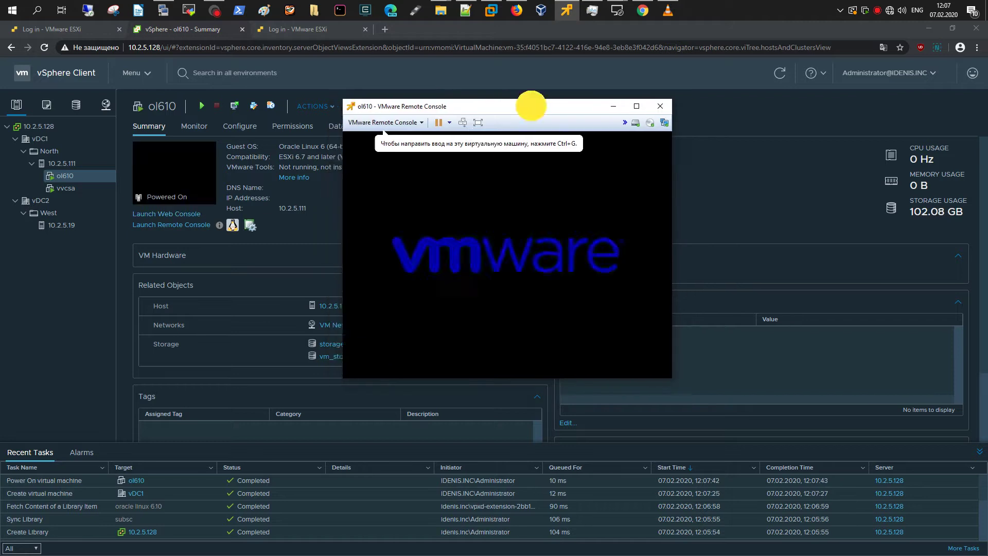
drag(530, 106, 541, 107)
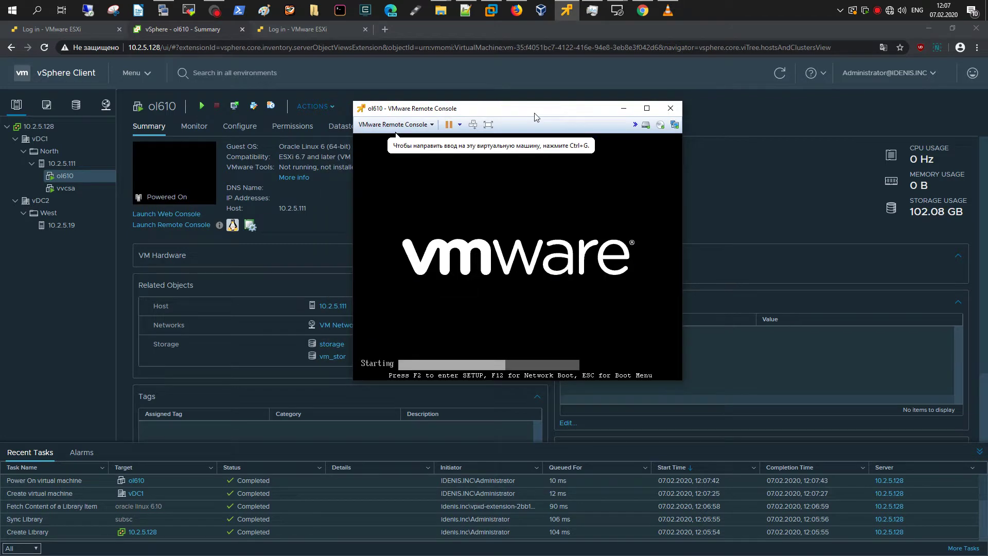
key(ctrl+g)
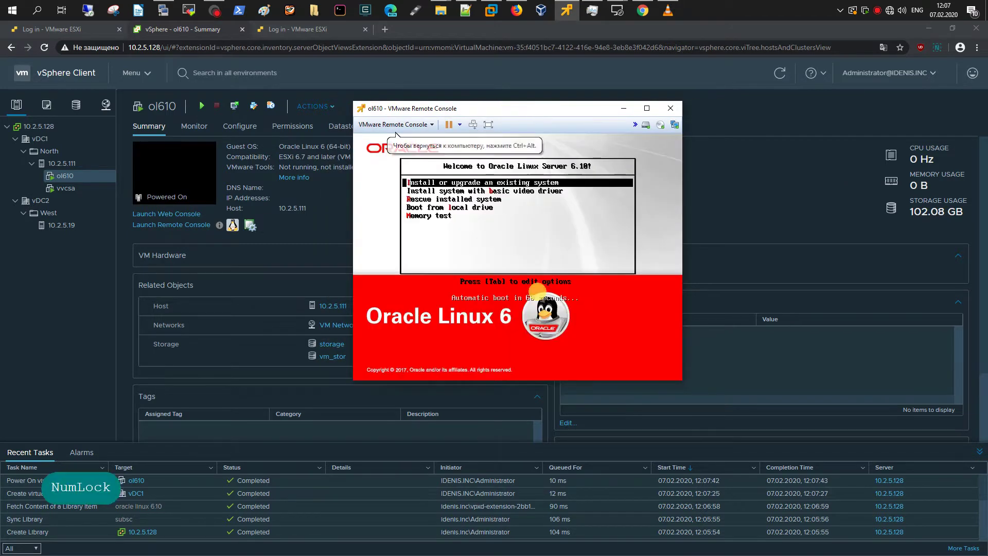
key(Return)
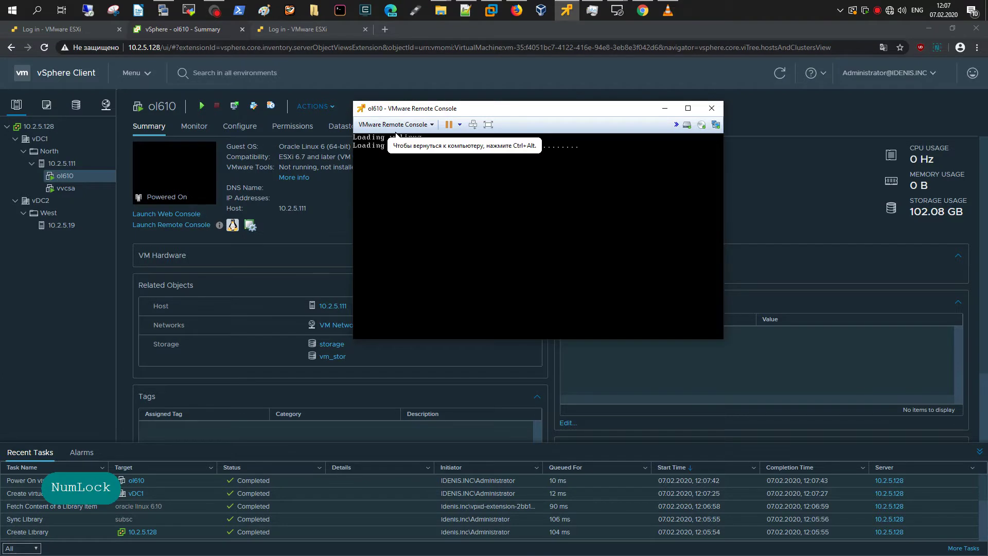
key(Num_Lock)
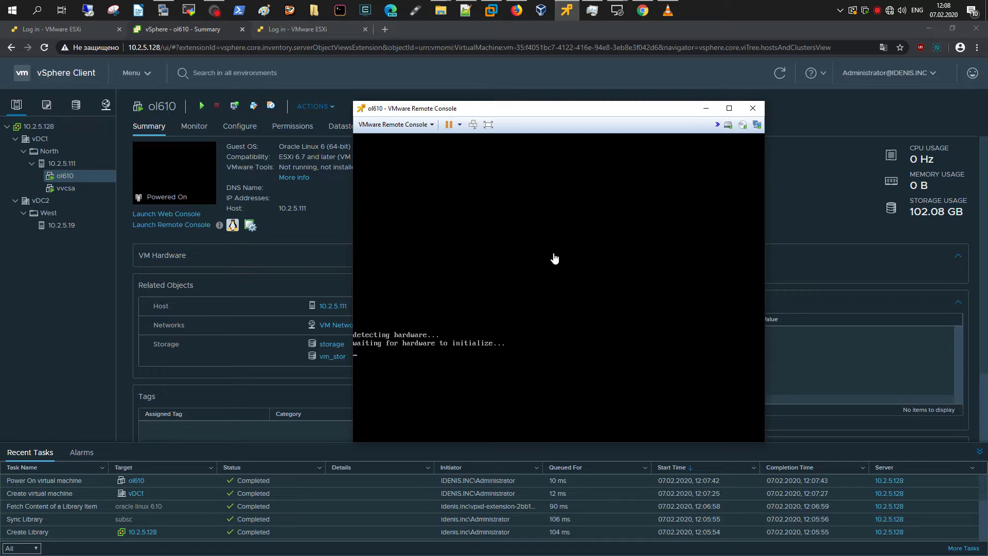
Skip the installation media test in the Oracle Linux installer
drag(588, 110, 549, 109)
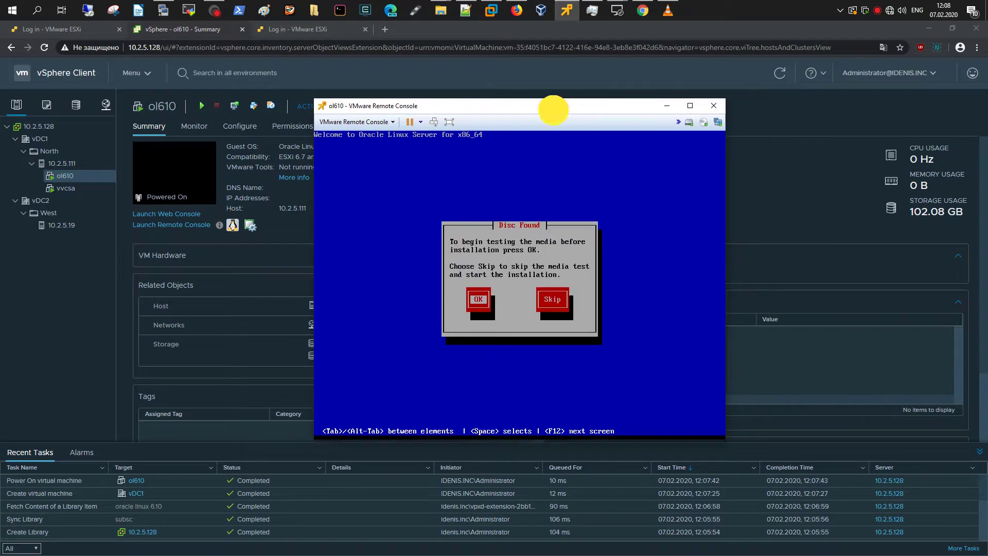
click(574, 216)
key(Tab)
key(Return)
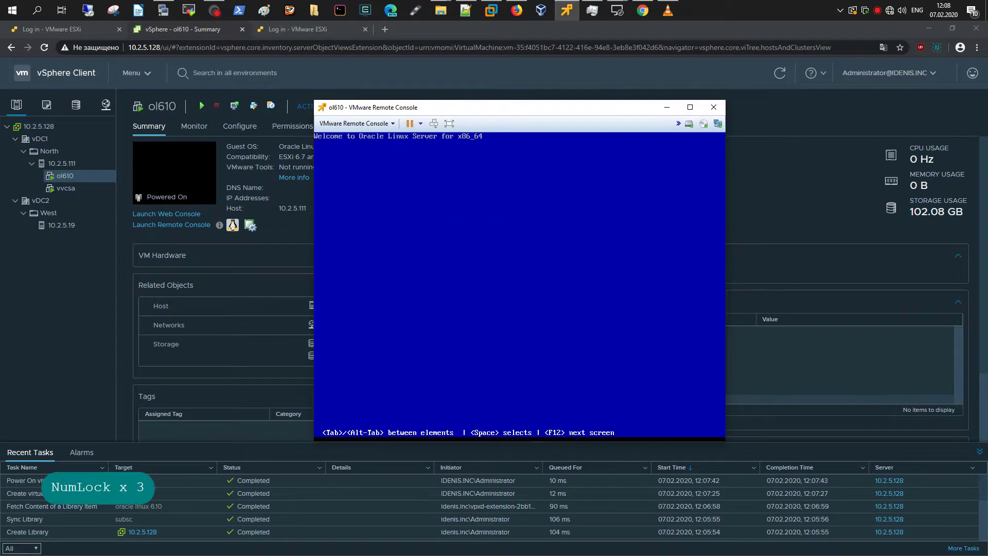
key(Num_Lock)
click(574, 106)
key(shift+F9)
key(shift+F9)
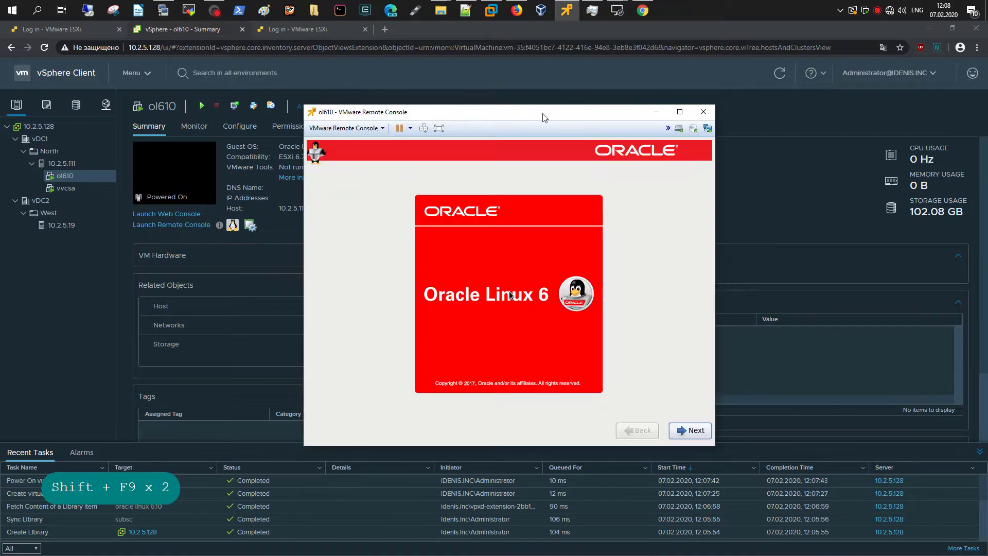
key(Num_Lock)
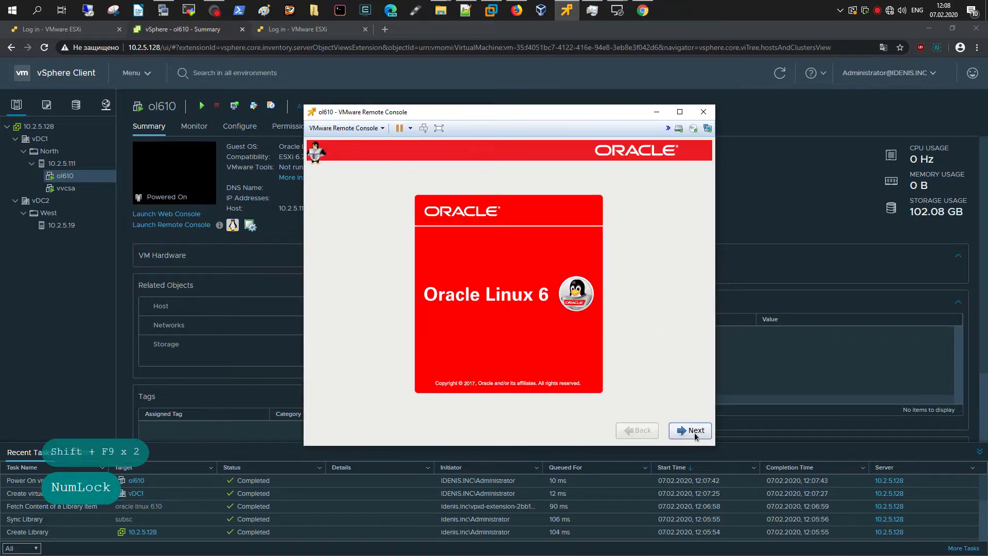
Keep English language, U.S. keyboard and basic storage, and discard the virtual disk's data
click(694, 432)
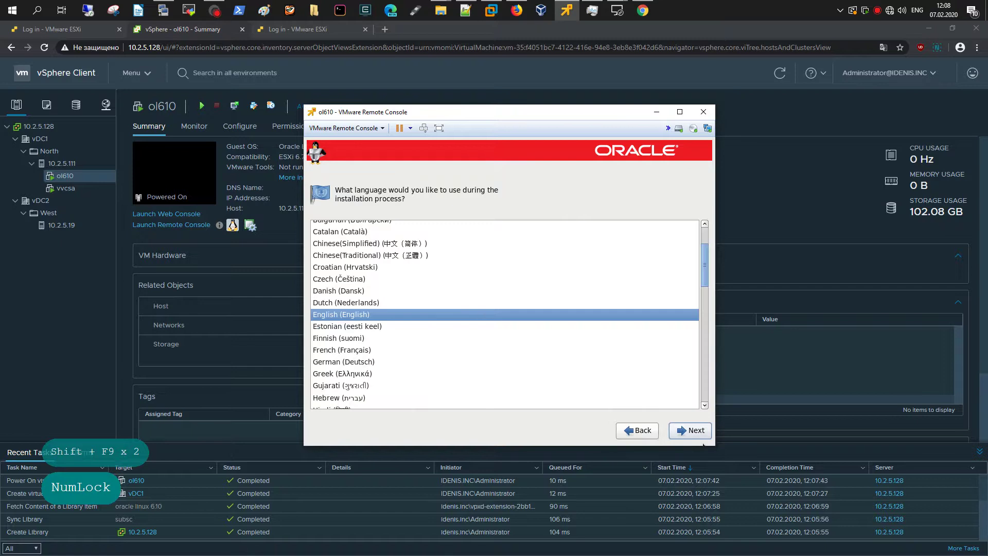
click(702, 432)
click(699, 432)
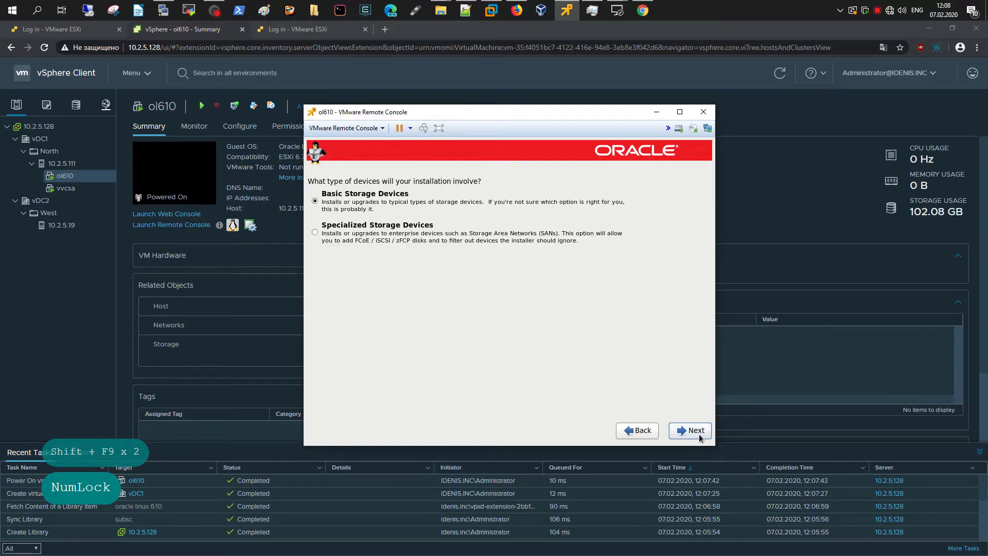
click(699, 432)
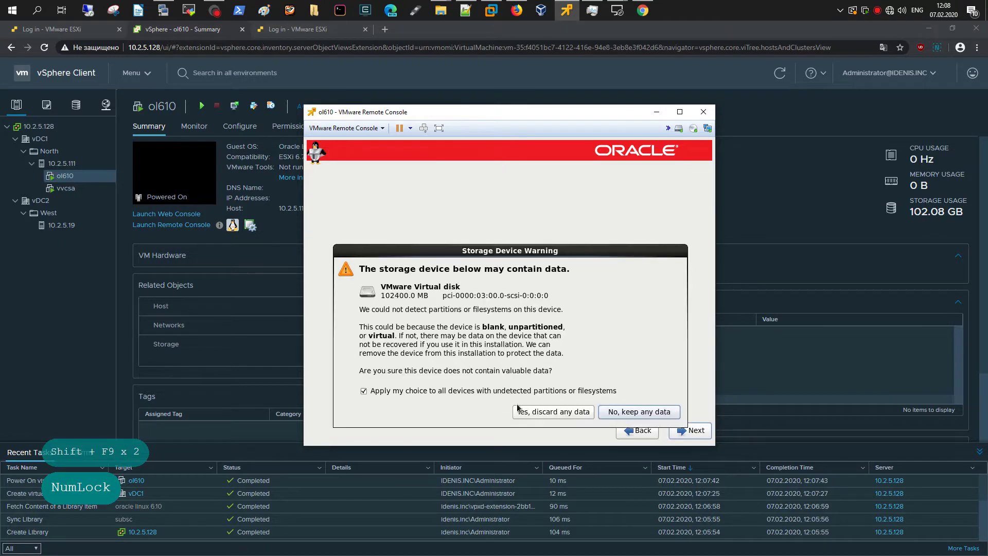
click(525, 413)
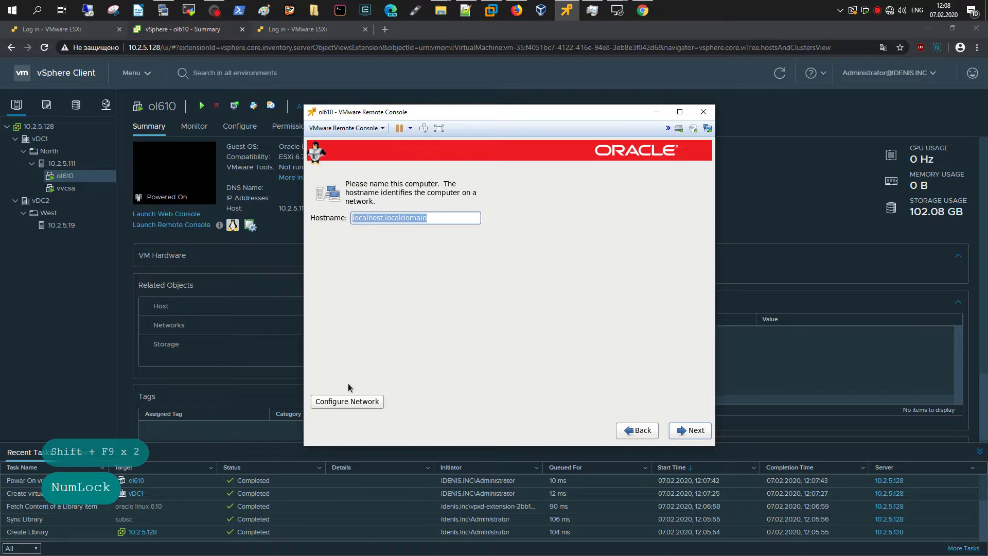
Set the System eth0 connection to connect automatically
click(348, 402)
click(518, 266)
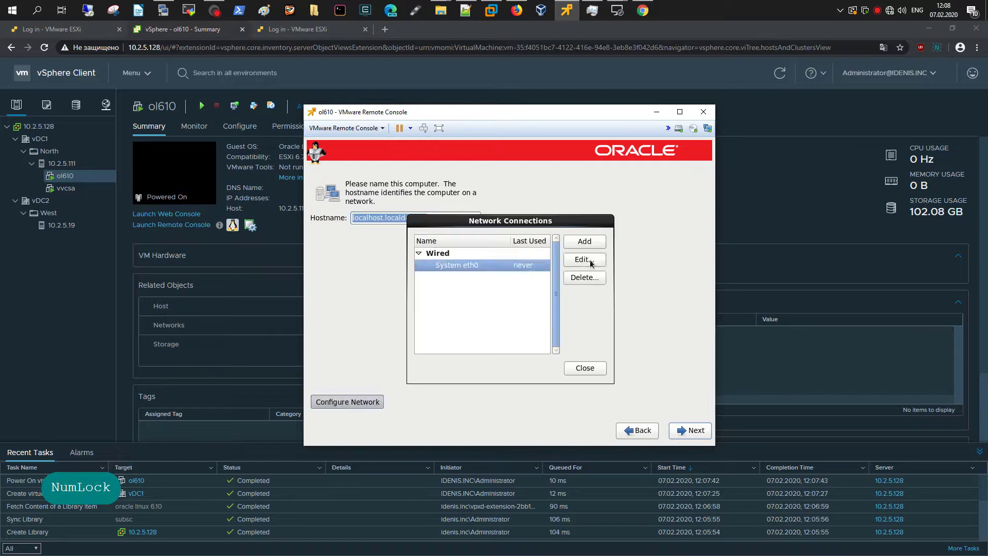
click(587, 261)
click(466, 193)
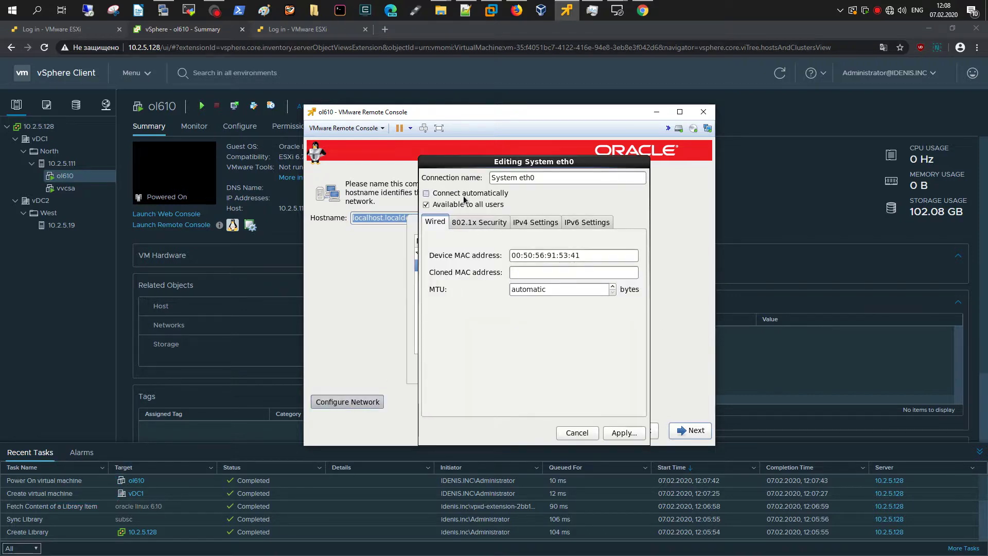
click(606, 432)
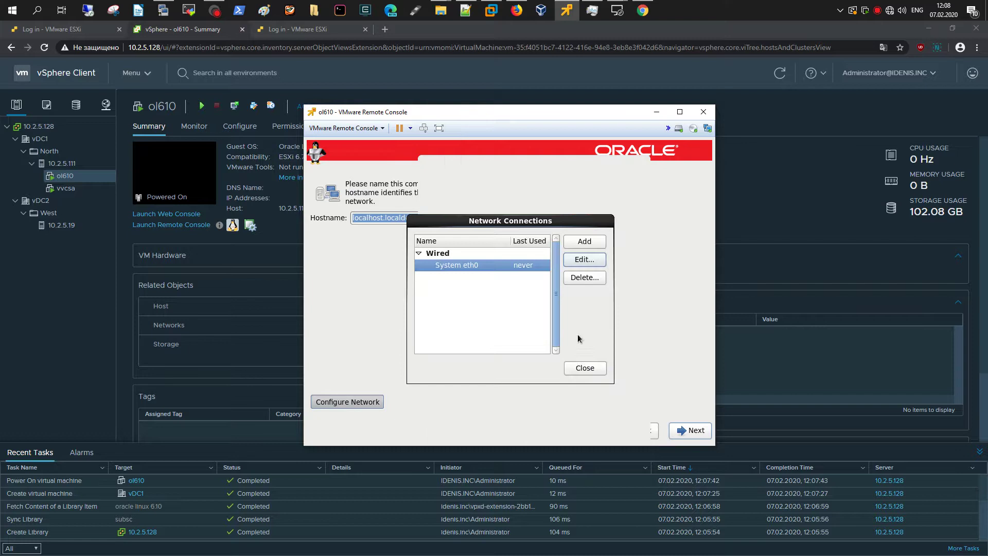
click(585, 369)
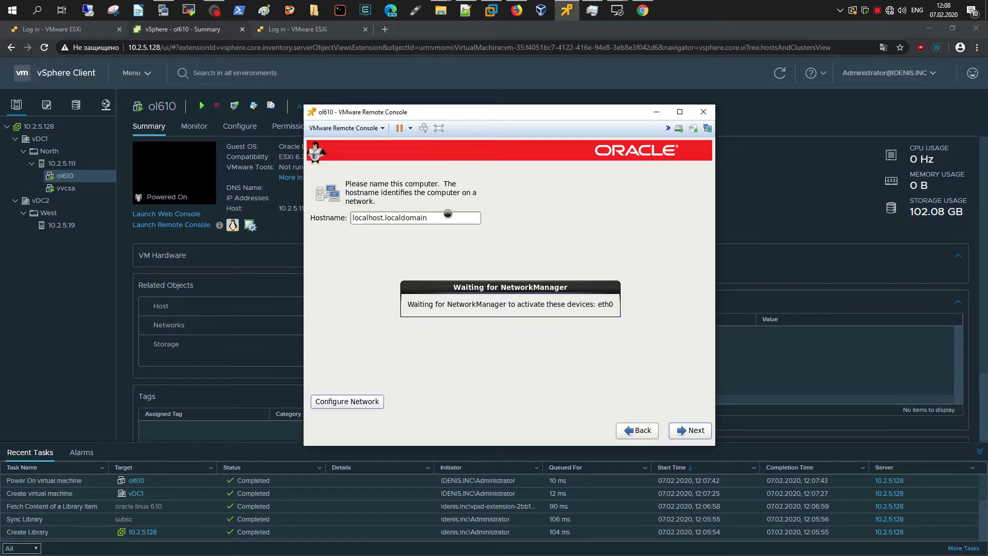
Replace the hostname localhost.localdomain with ORACLE
drag(447, 218, 304, 213)
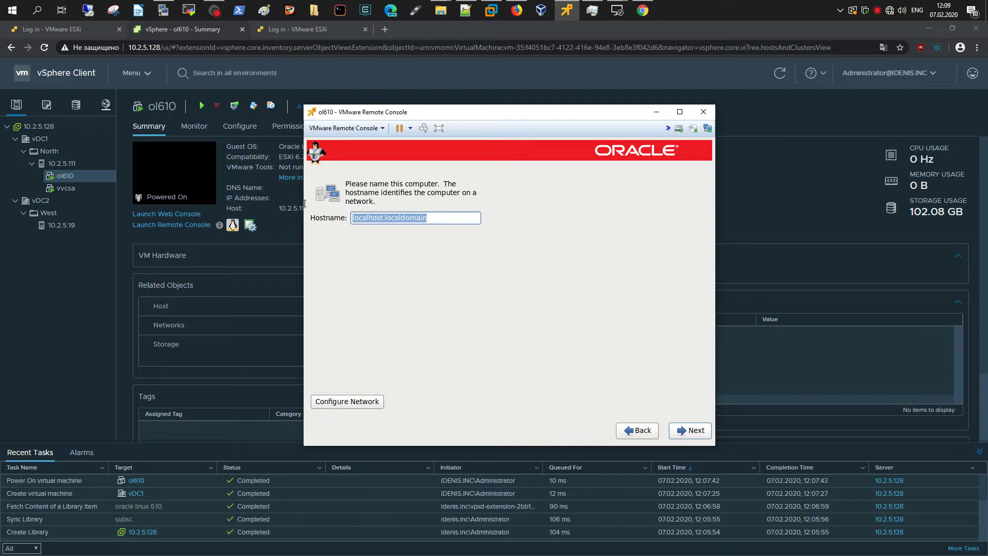
key(Caps_Lock)
text(ORACLE)
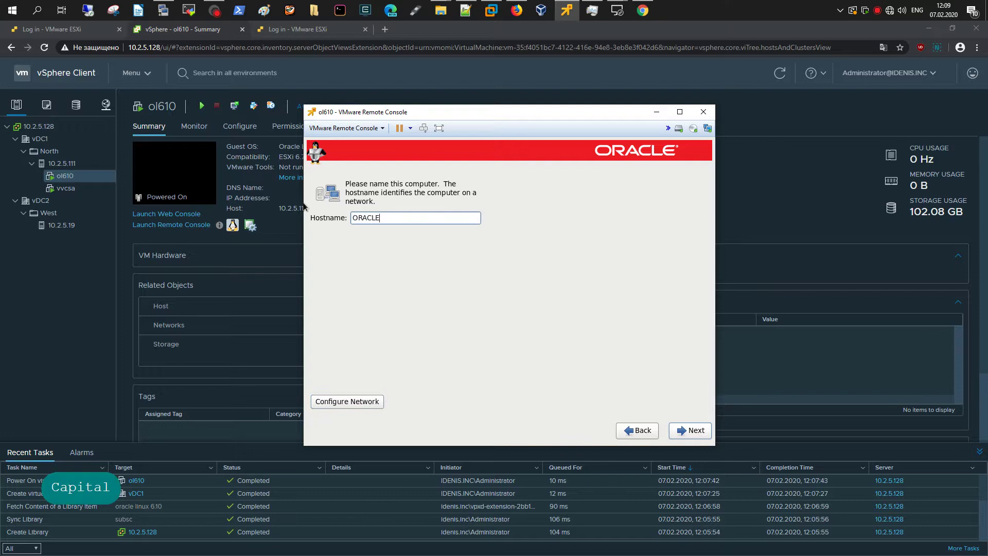
click(703, 427)
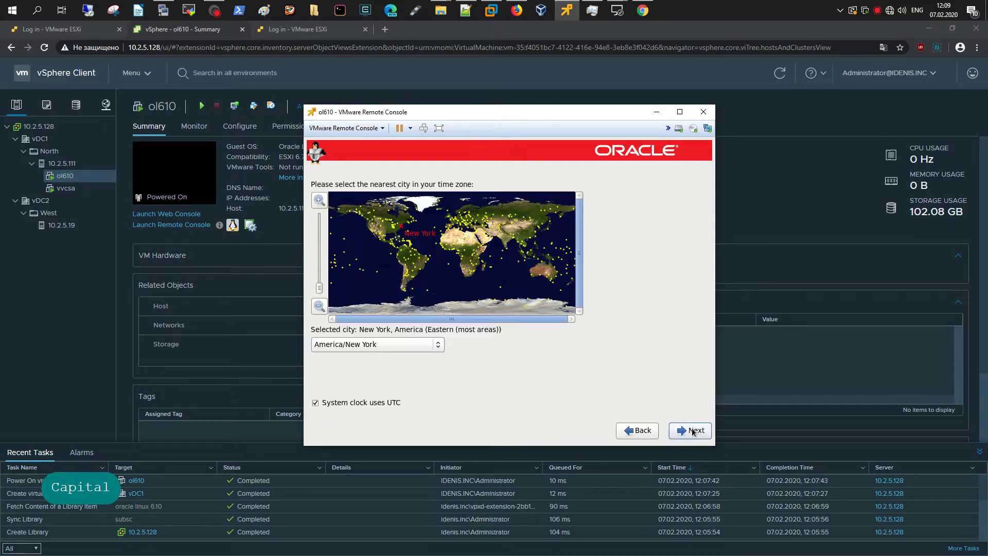
Set the time zone to Europe/Zaporozhye
click(475, 227)
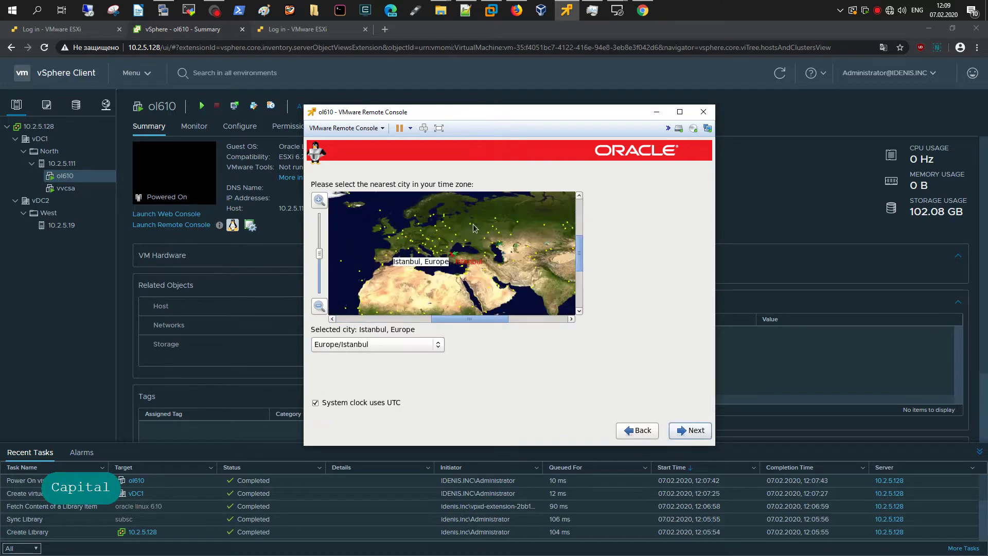
click(466, 243)
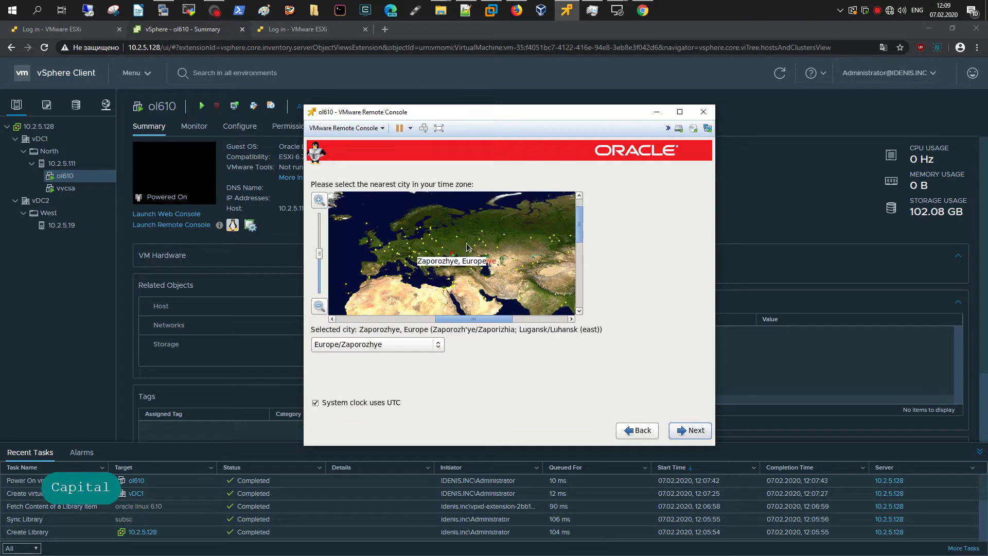
click(675, 431)
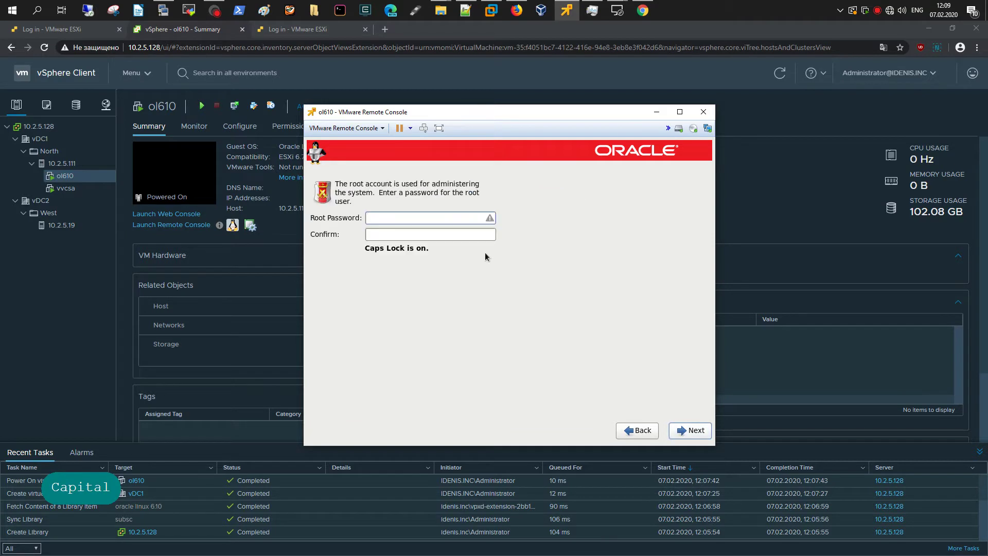
Enter and confirm the root password in lowercase
text(******)
key(Tab)
text(****)
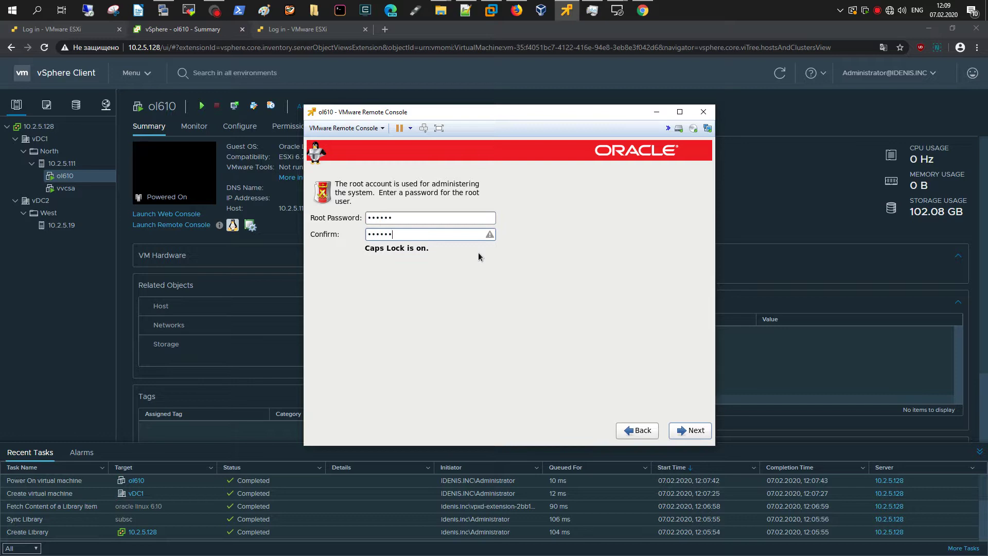
drag(403, 218, 304, 199)
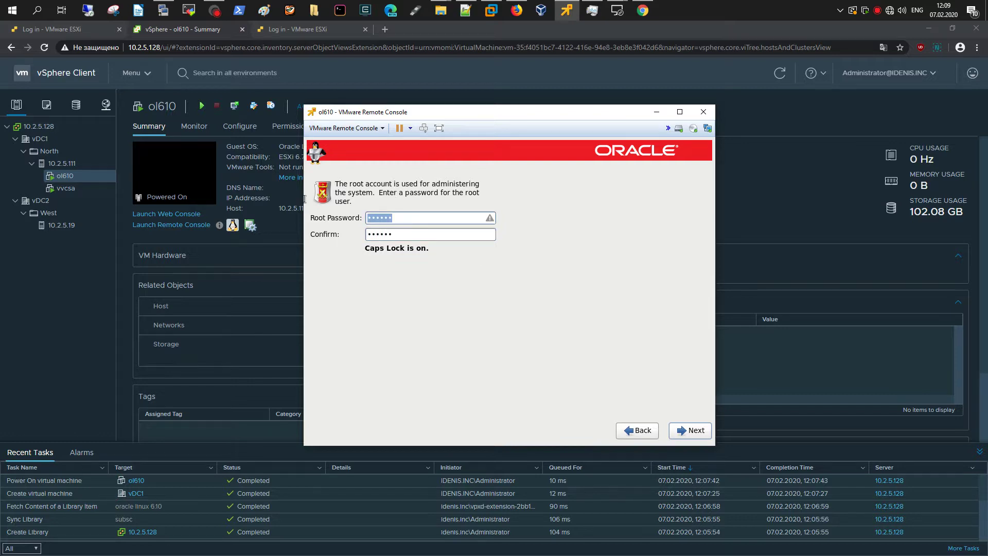
key(Caps_Lock)
key(Caps_Lock)
text(******)
key(Tab)
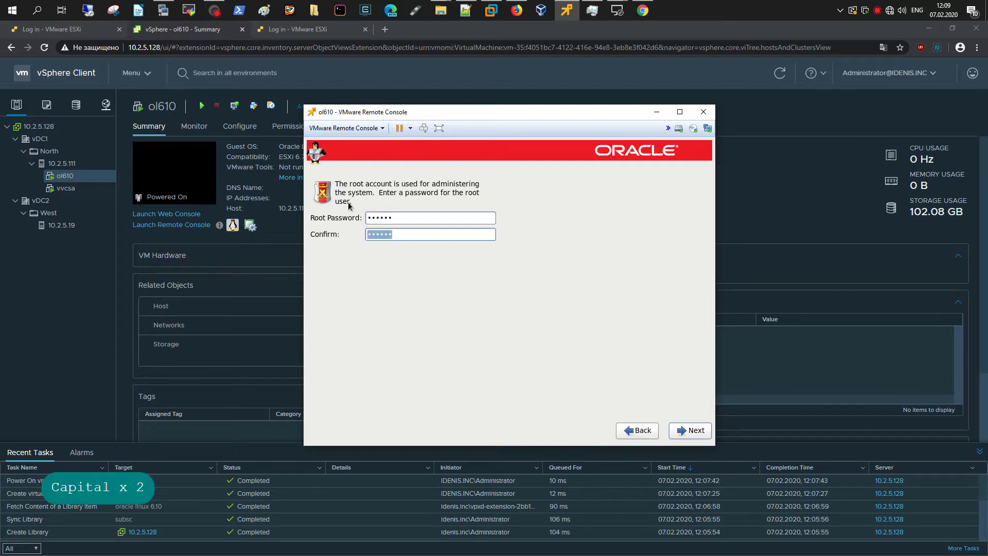
text(******)
Accept the weak root password and write the default partition layout to disk
click(678, 430)
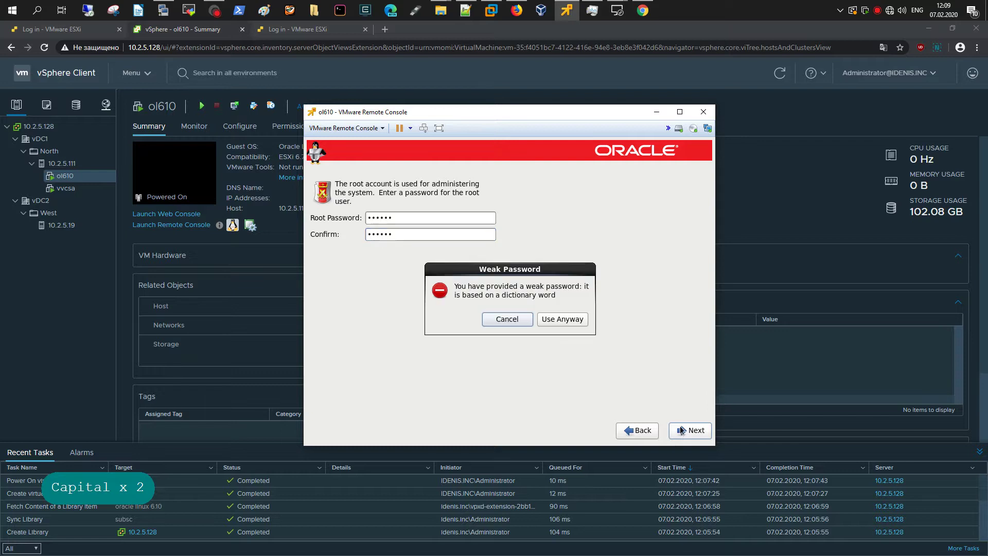
click(572, 320)
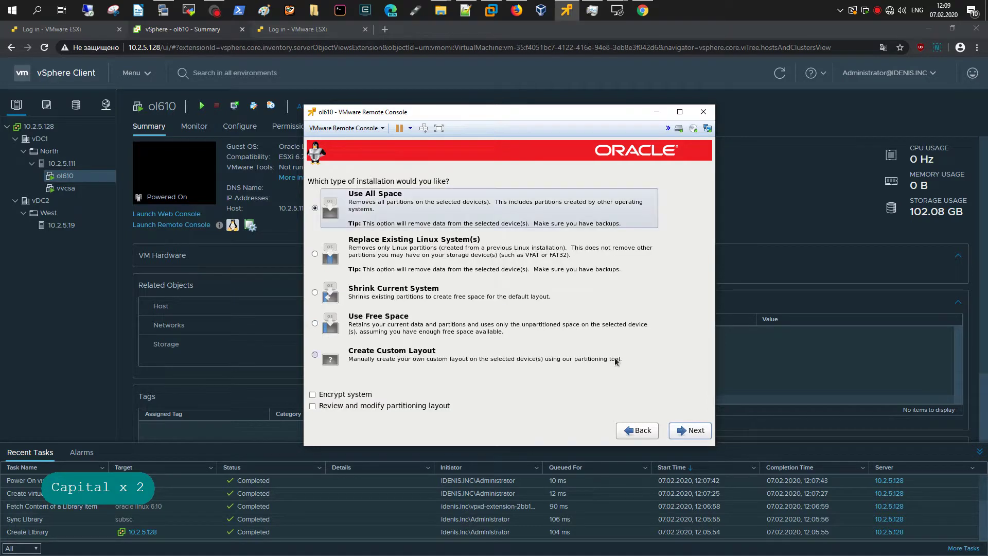
click(684, 430)
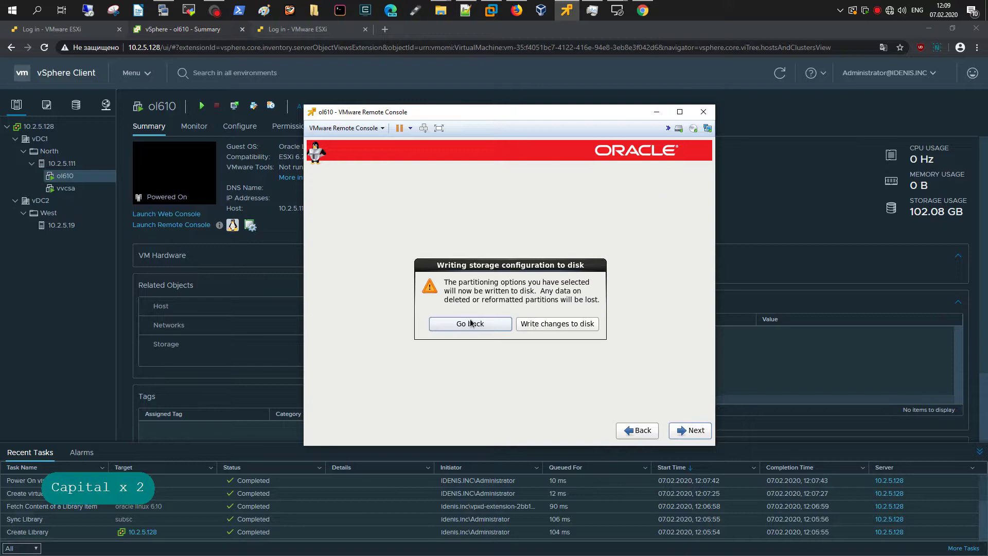
click(545, 324)
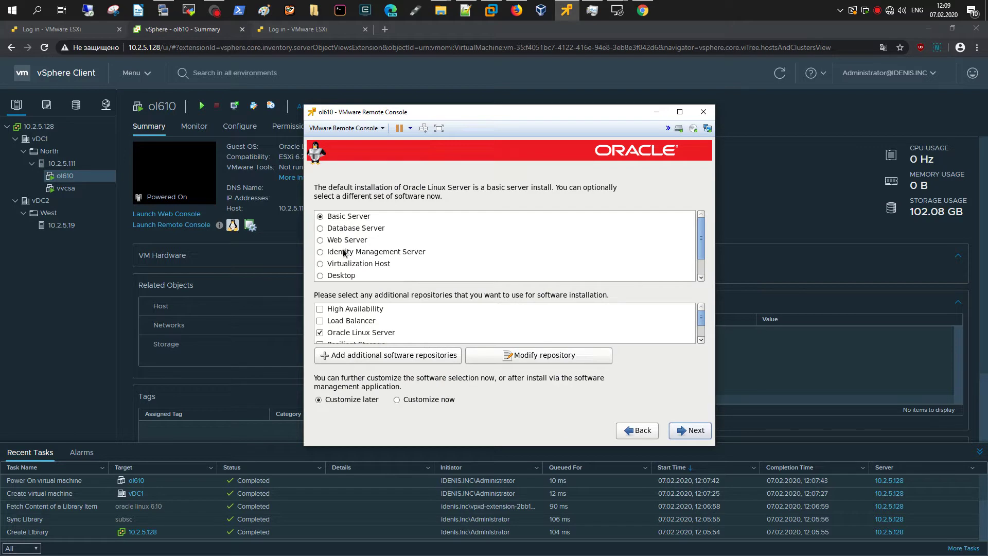
Choose Desktop, tick Resilient Storage and Scalable Filesystem Support repositories, and customize now
scroll(342, 252, down, 2)
click(342, 252)
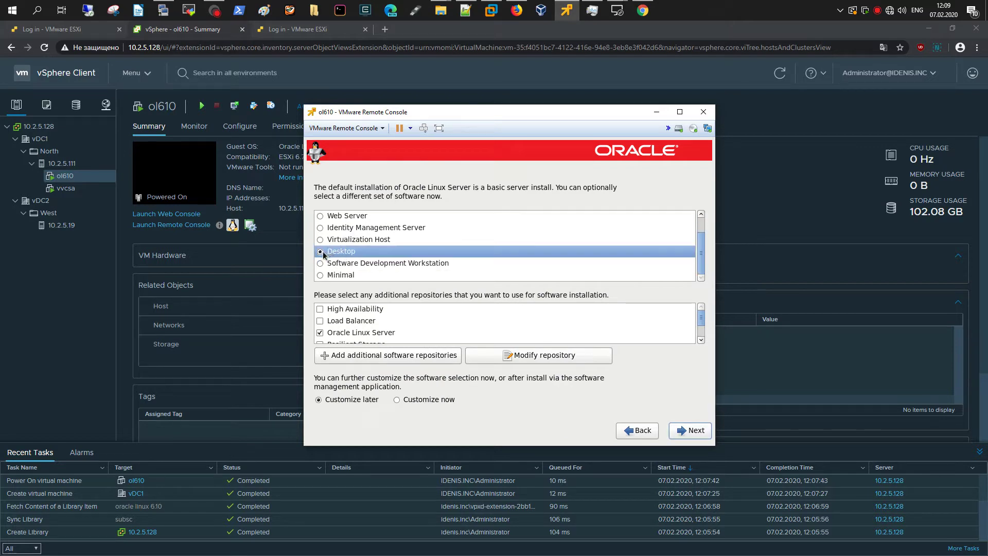
click(320, 309)
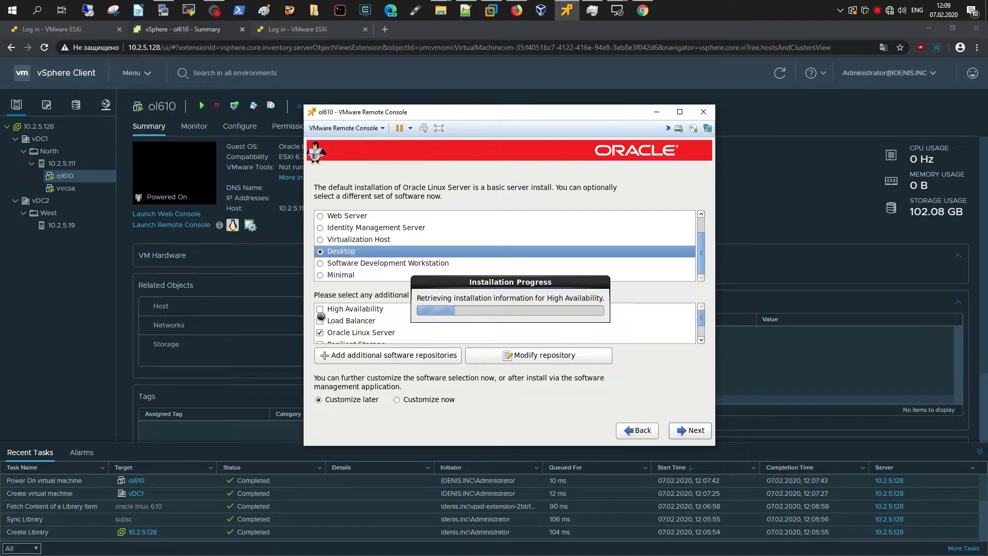
click(320, 321)
scroll(331, 328, down, 1)
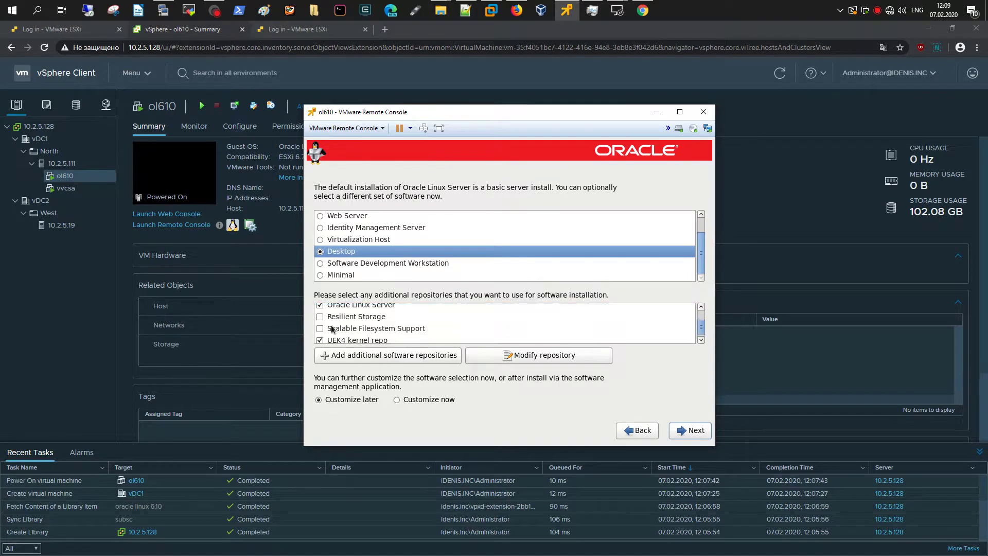
click(320, 317)
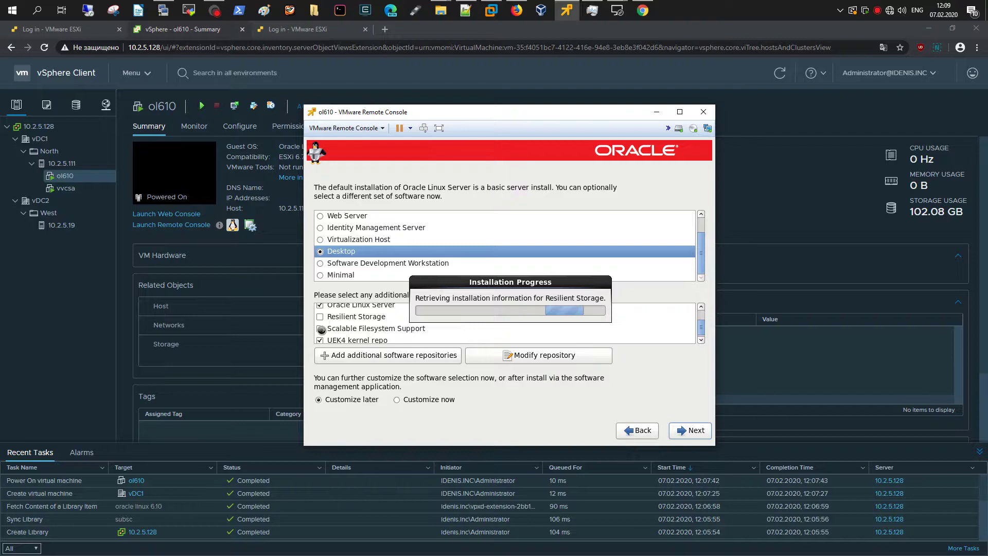
click(320, 328)
scroll(381, 337, down, 1)
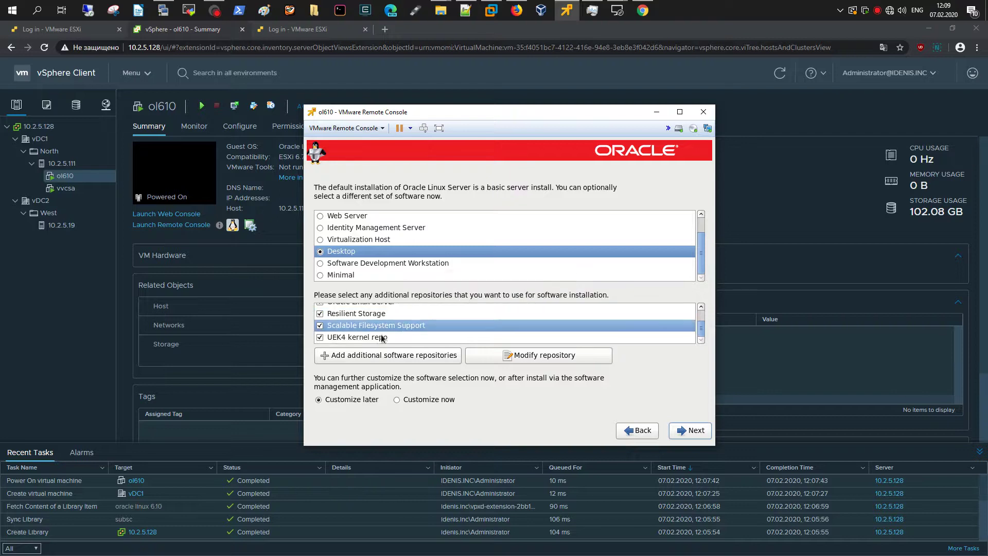
scroll(379, 338, up, 2)
scroll(379, 338, down, 1)
click(428, 400)
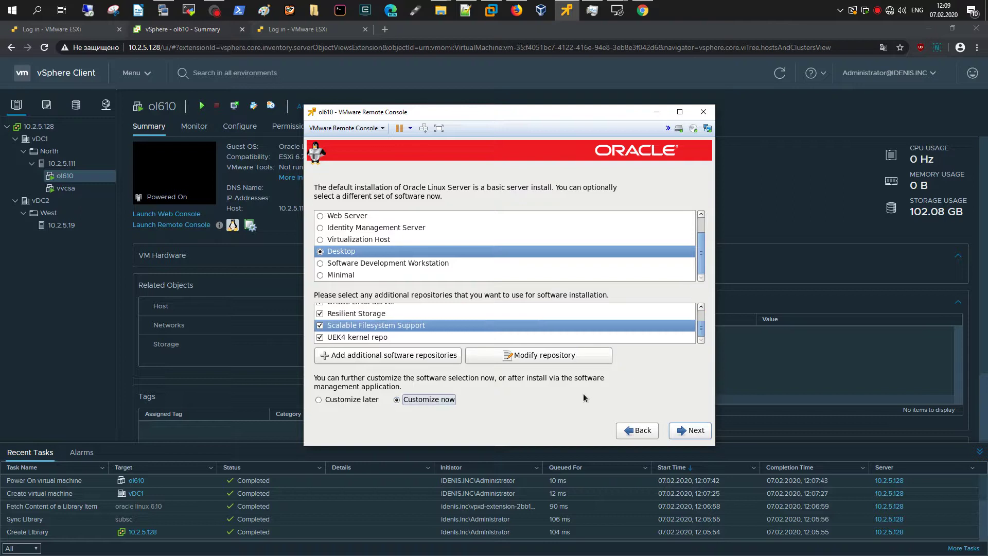
click(684, 430)
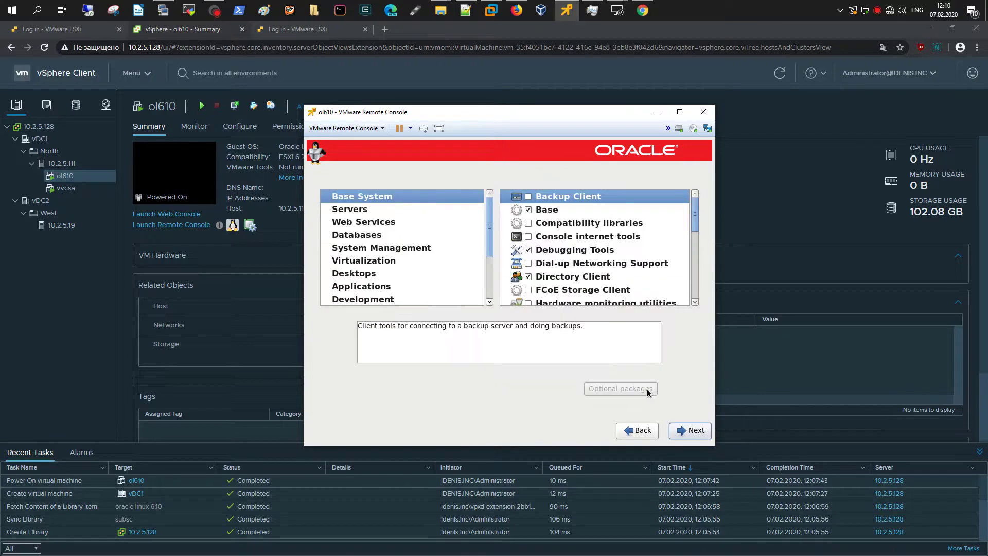
Tick Backup Client, Console internet tools and Hardware monitoring utilities; untick Directory Client
click(529, 196)
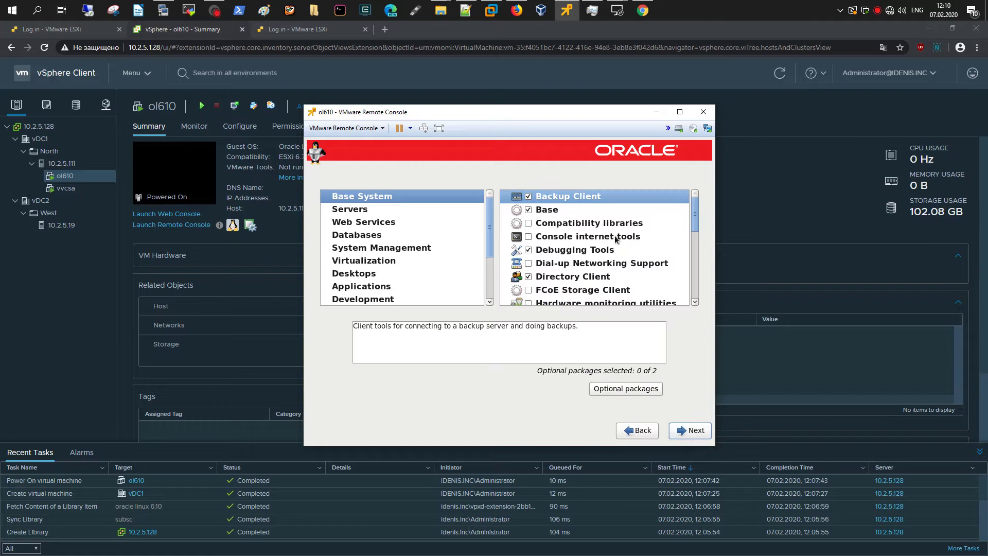
click(606, 240)
click(529, 237)
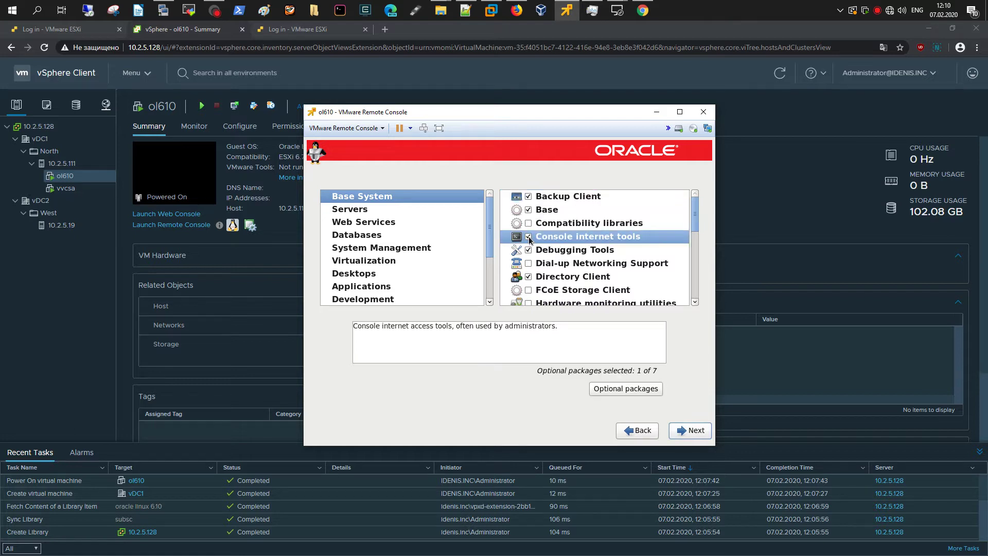
click(528, 277)
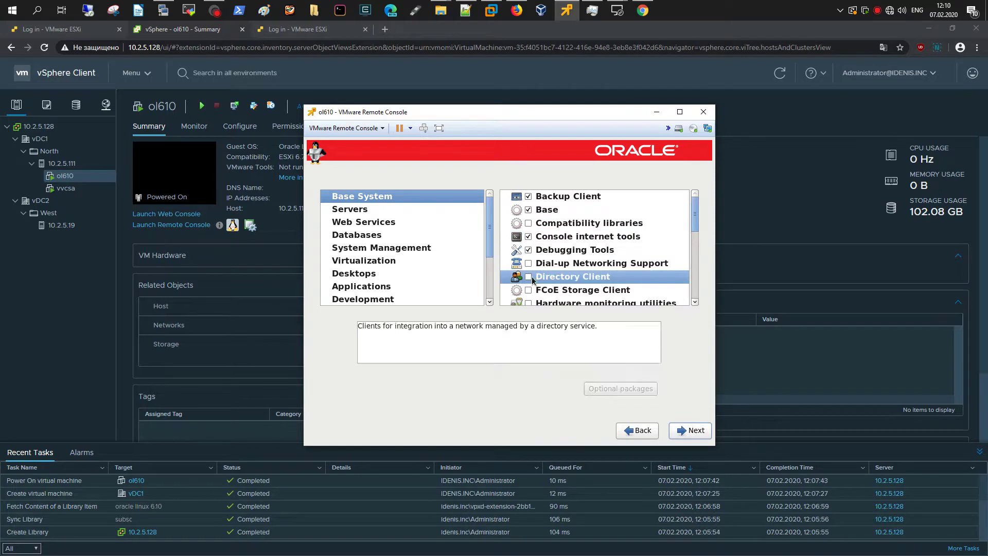
click(549, 290)
scroll(553, 292, down, 1)
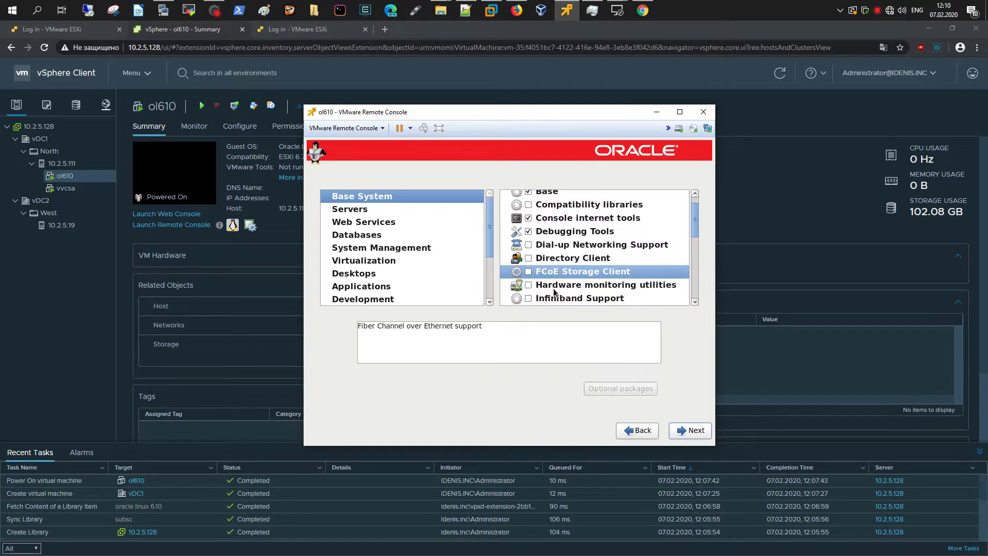
click(554, 291)
click(529, 286)
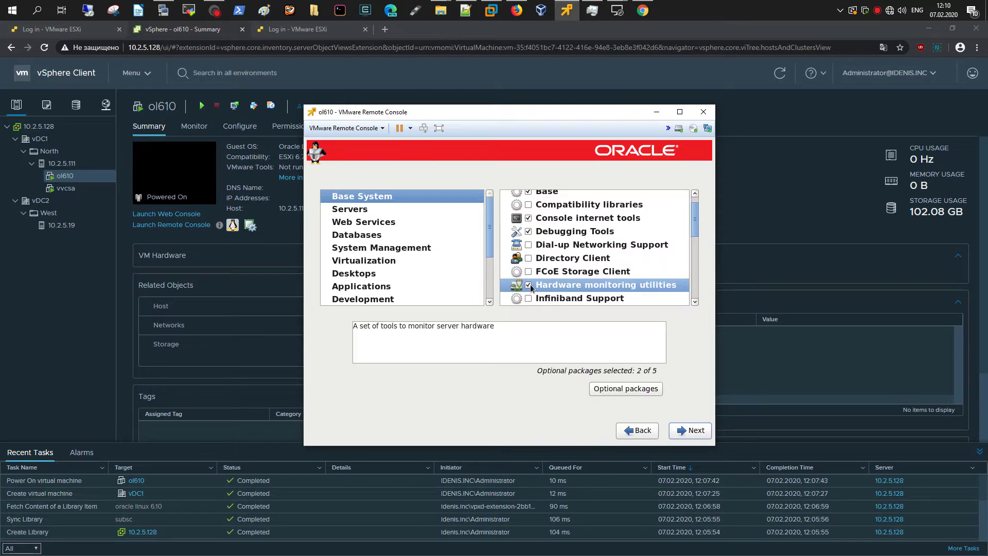
Untick Java Platform and tick Networking Tools in Base System
scroll(541, 296, down, 3)
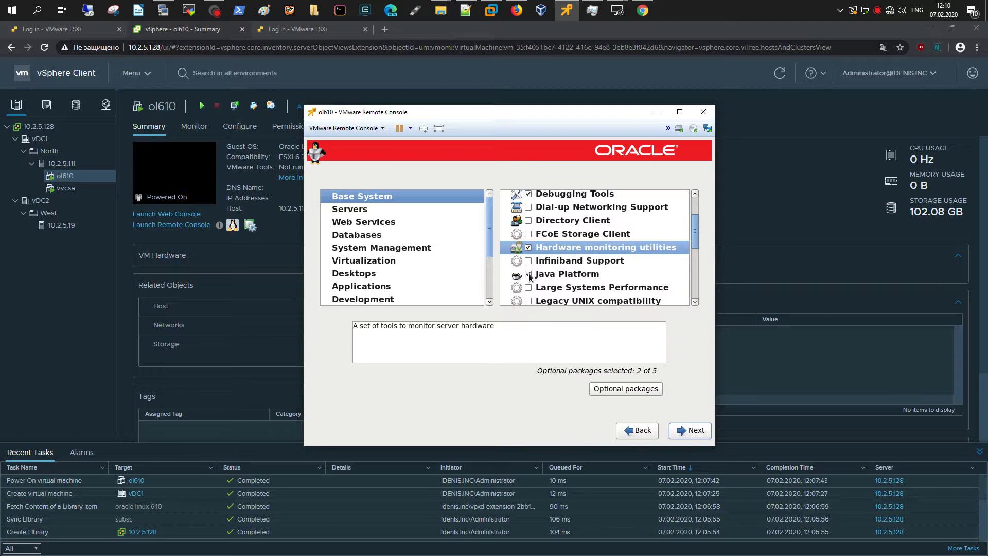
click(534, 278)
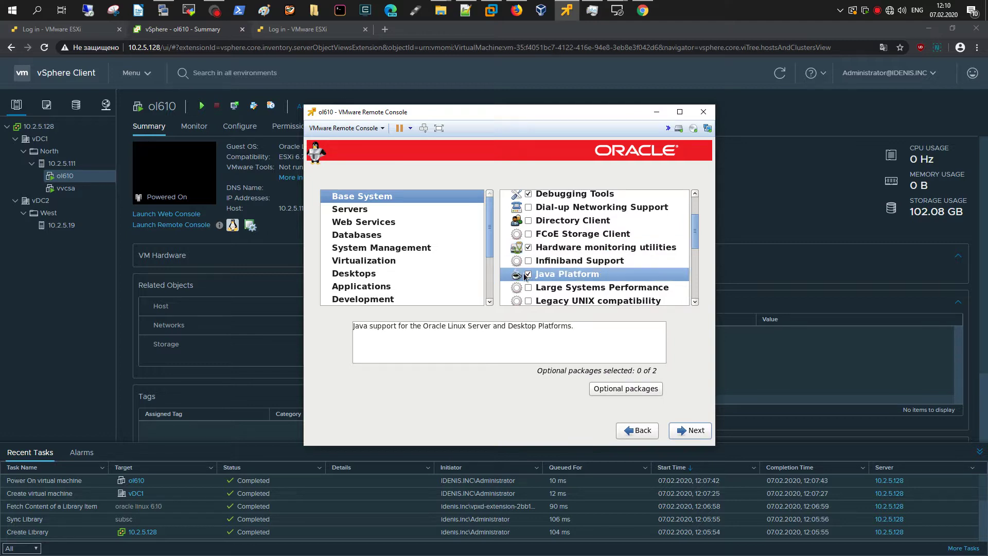
click(527, 275)
scroll(577, 289, down, 1)
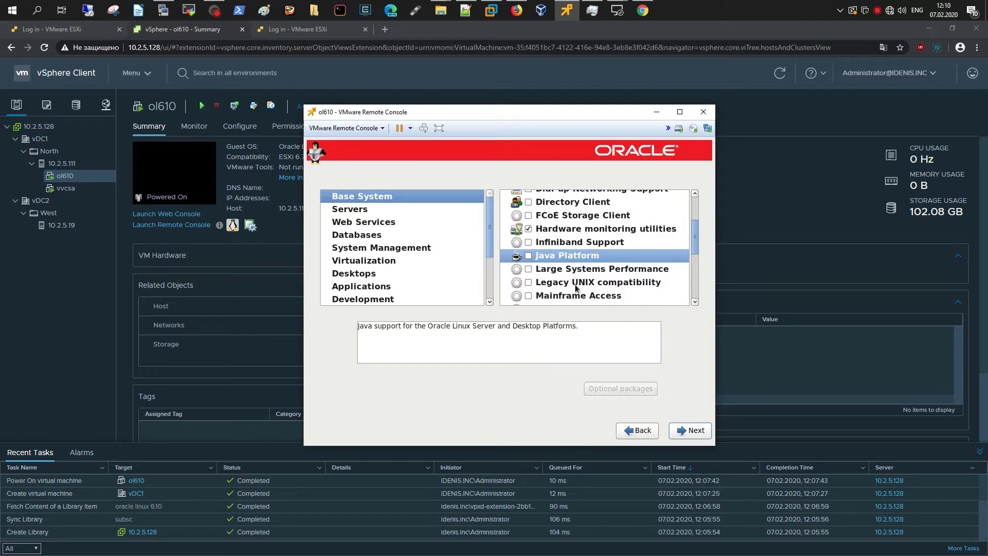
click(570, 273)
click(560, 281)
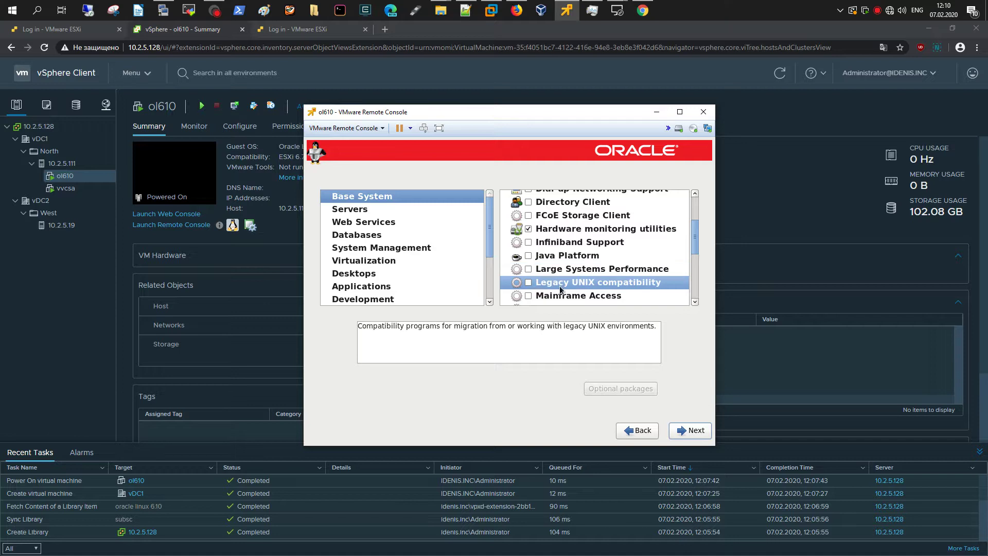
click(566, 297)
scroll(566, 297, down, 1)
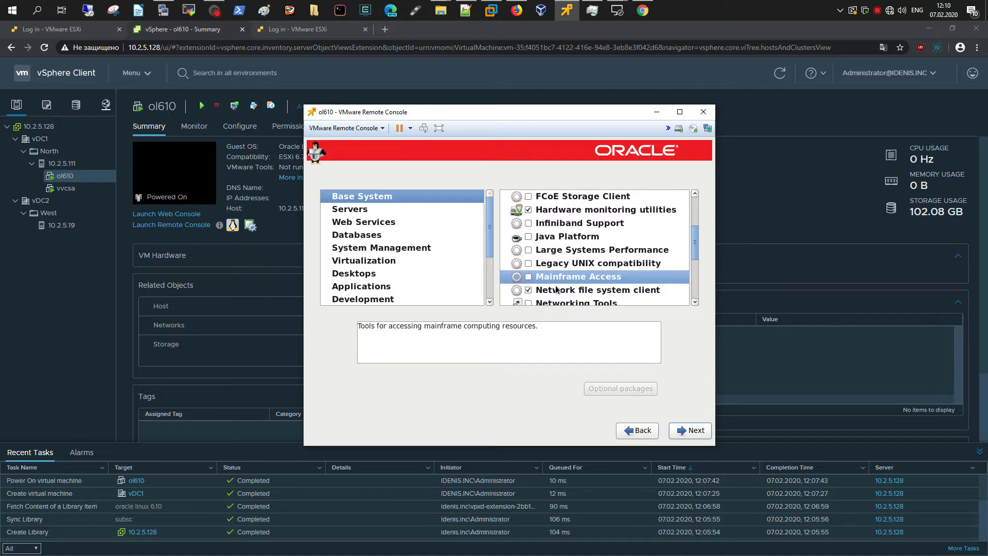
click(557, 291)
scroll(557, 290, down, 1)
click(563, 287)
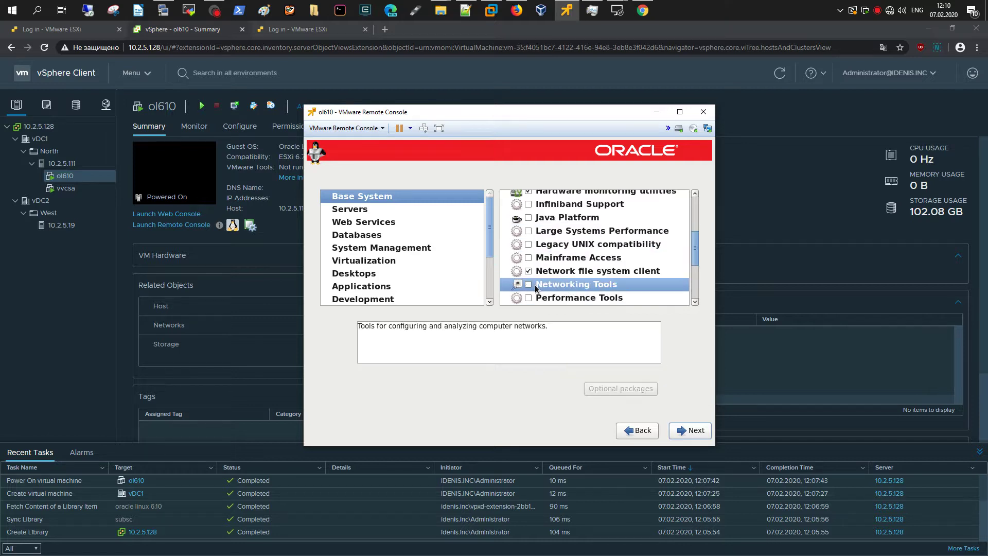
click(529, 284)
Tick Performance Tools and Security Tools; untick Network file system client, Perl Support and Printing client
scroll(529, 287, down, 1)
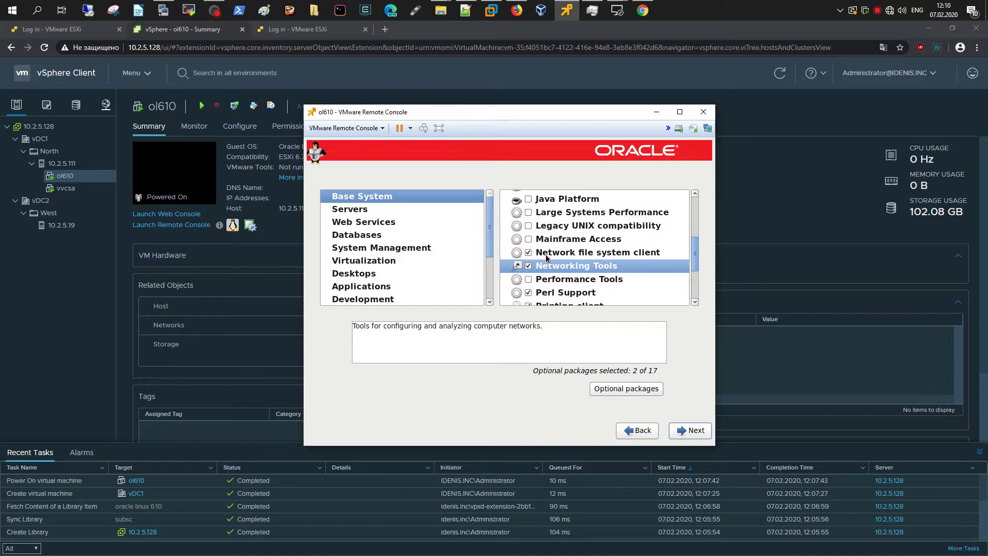
click(528, 253)
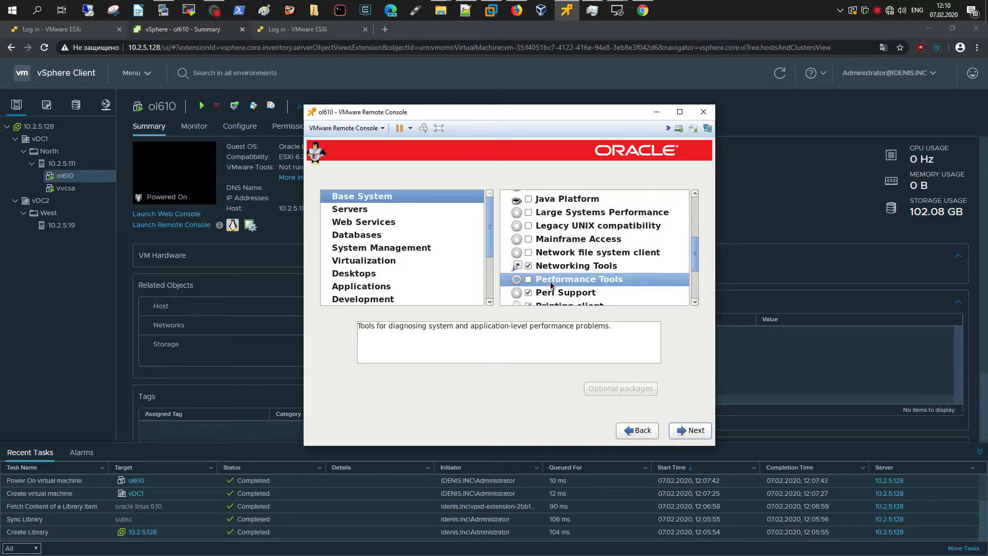
click(525, 283)
click(526, 281)
click(533, 296)
click(527, 293)
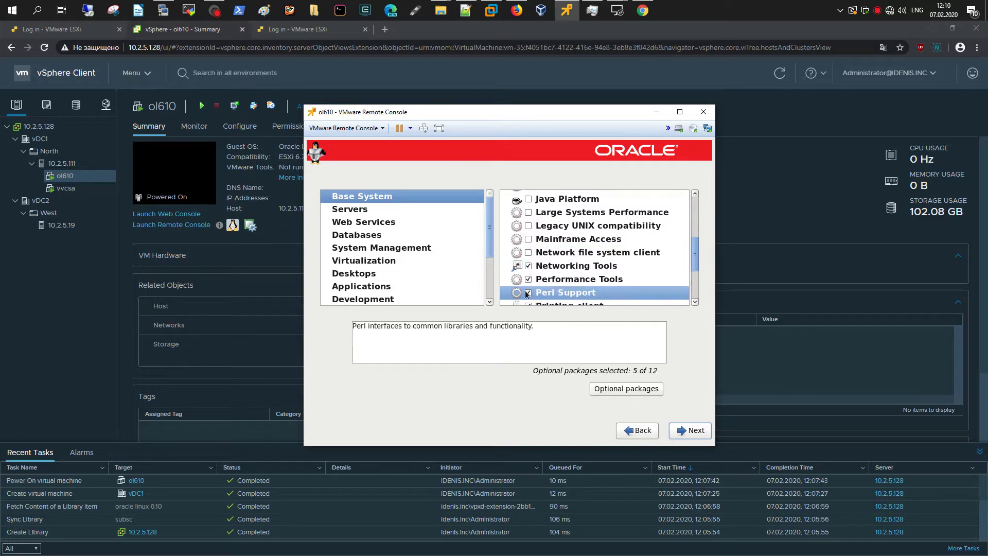
scroll(564, 294, down, 3)
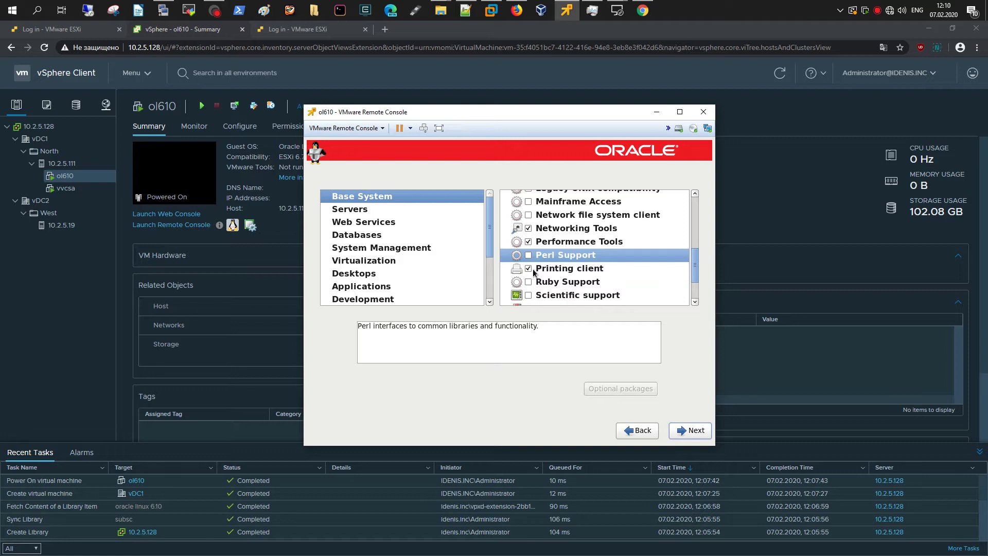
click(531, 270)
scroll(532, 272, down, 1)
click(530, 277)
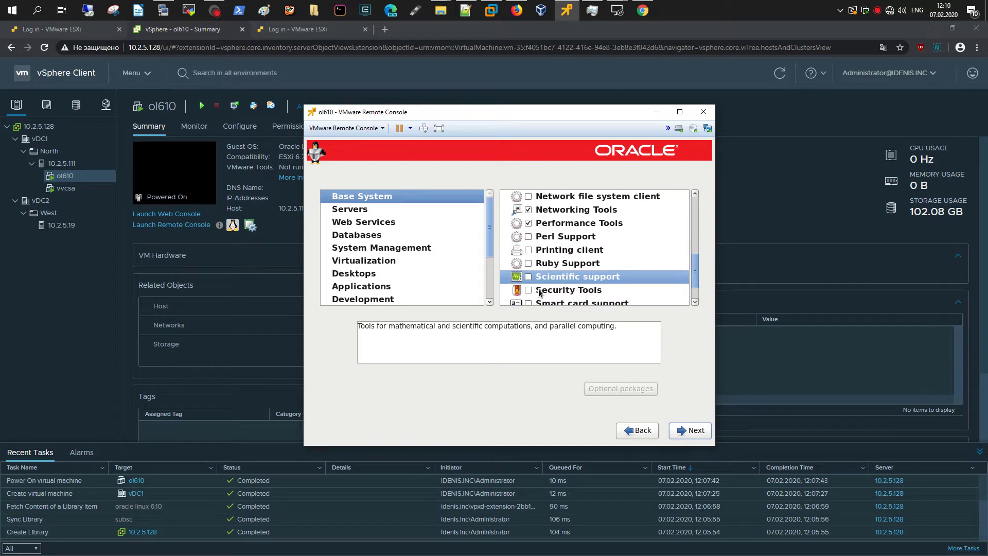
click(540, 292)
click(530, 290)
Review the remaining Base System groups through iSCSI Storage Client, then return from Servers
scroll(556, 293, down, 1)
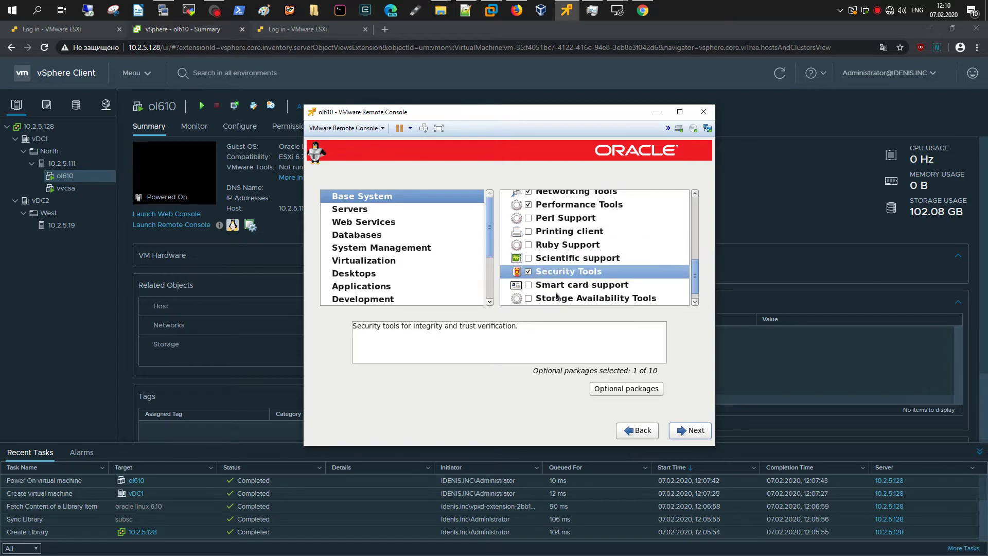
click(558, 290)
click(557, 299)
scroll(557, 300, down, 1)
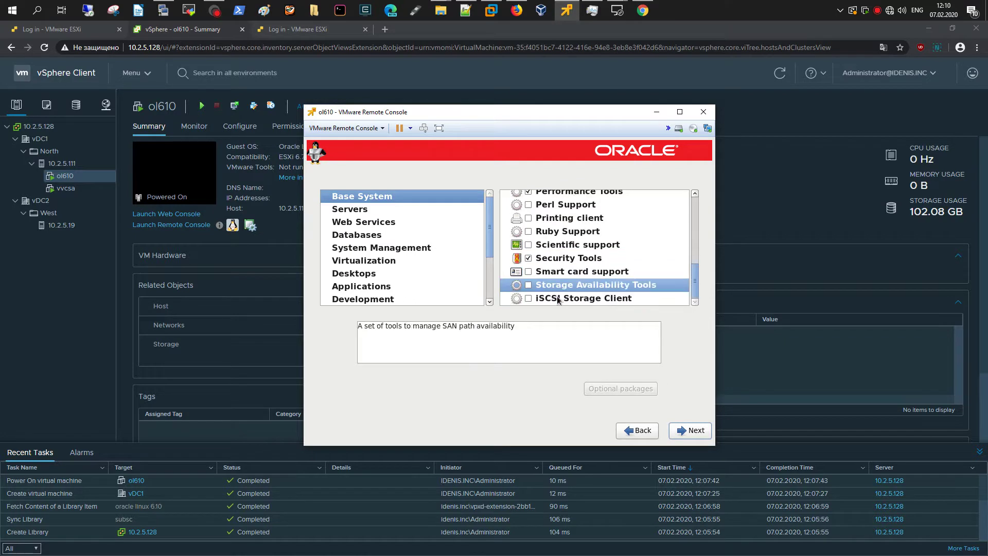
click(557, 298)
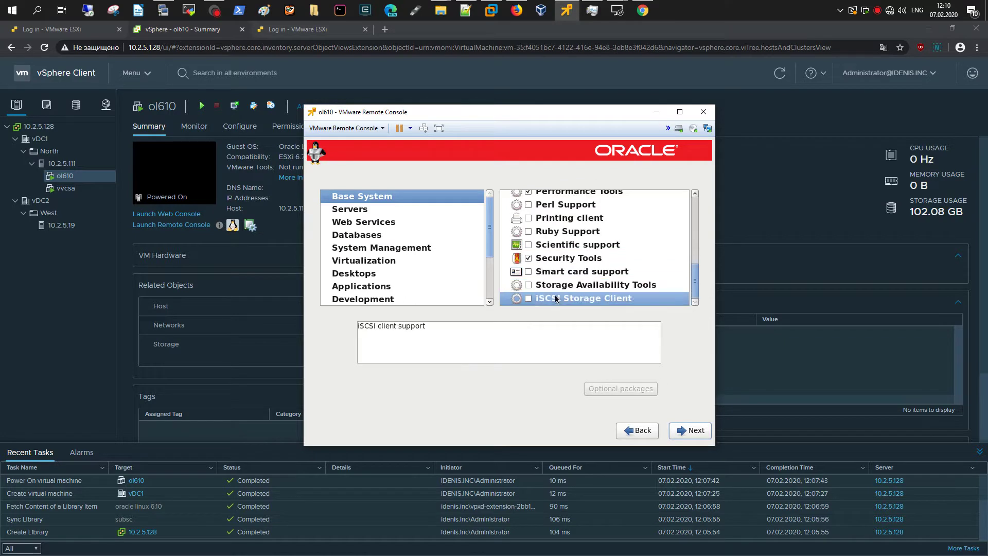
click(373, 208)
click(387, 198)
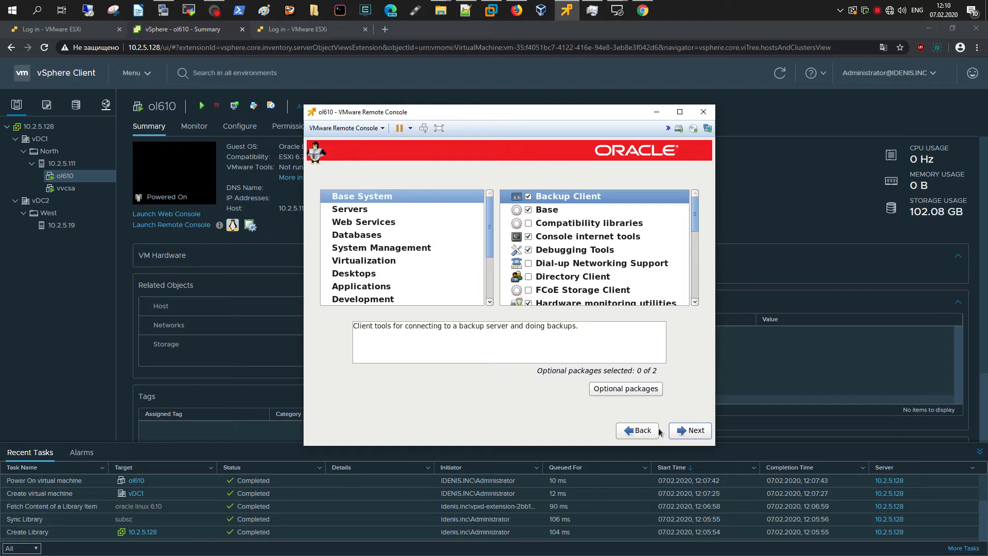
Select Backup Client's optional packages bacula-client and rear, then continue
click(651, 394)
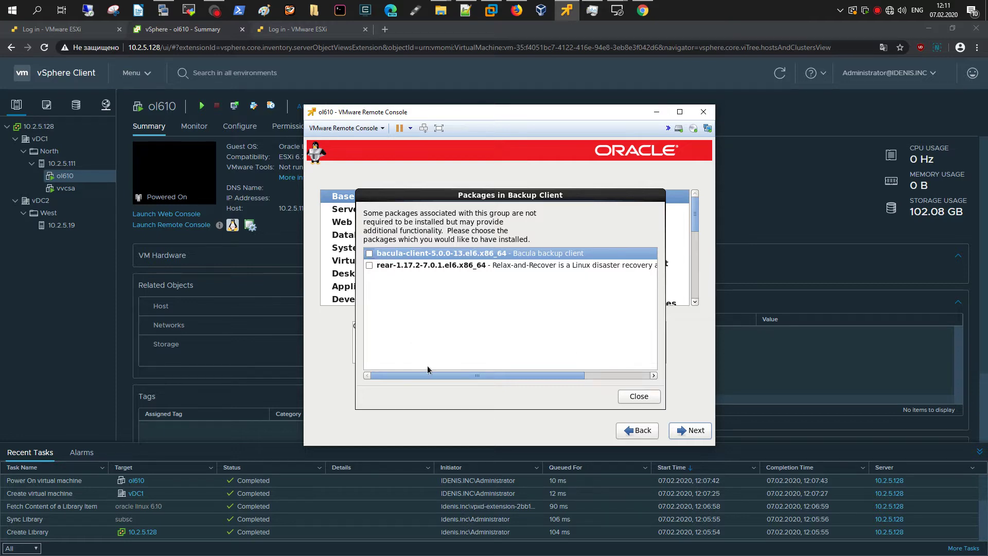
drag(438, 375, 393, 360)
click(369, 253)
click(368, 265)
click(639, 396)
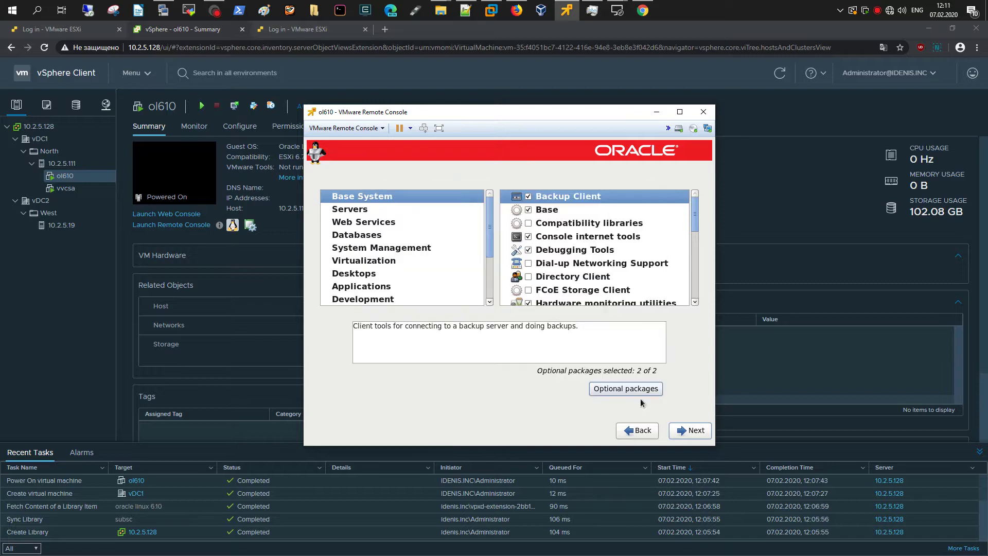
click(693, 431)
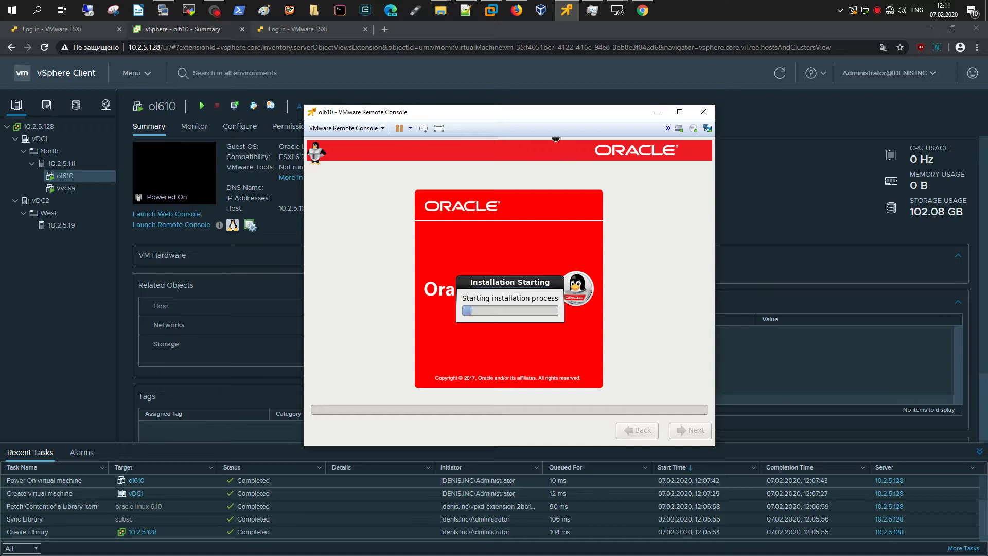
Release input from the guest, then move and enlarge the console window during installation
key(Num_Lock)
key(ctrl)
drag(524, 106, 515, 74)
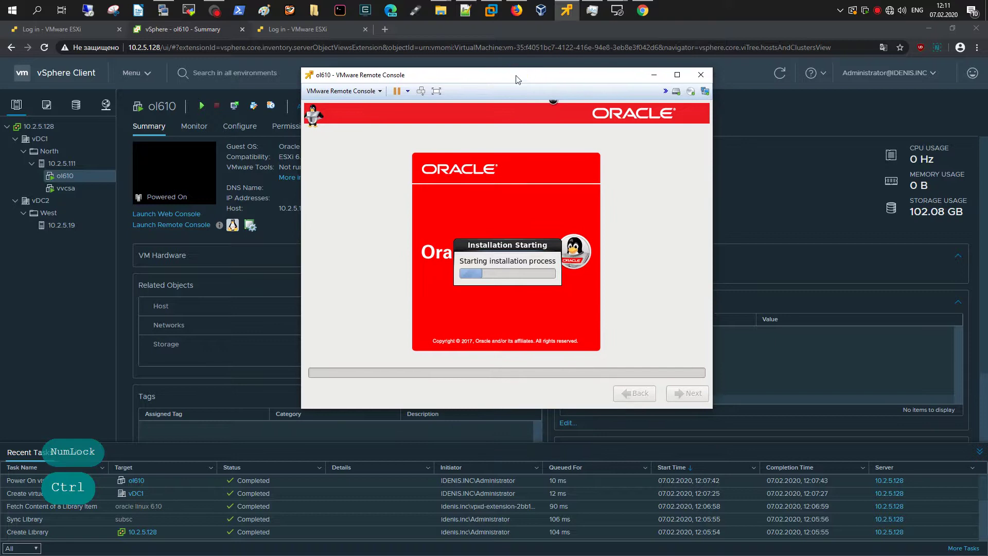
click(714, 415)
drag(714, 412, 740, 433)
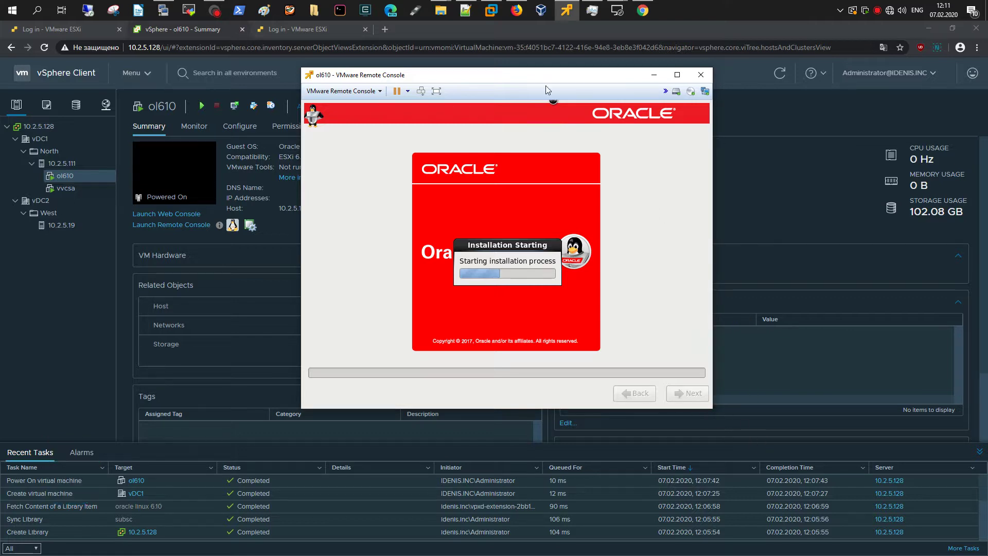
drag(548, 76, 626, 123)
key(shift+F9)
key(shift+F9)
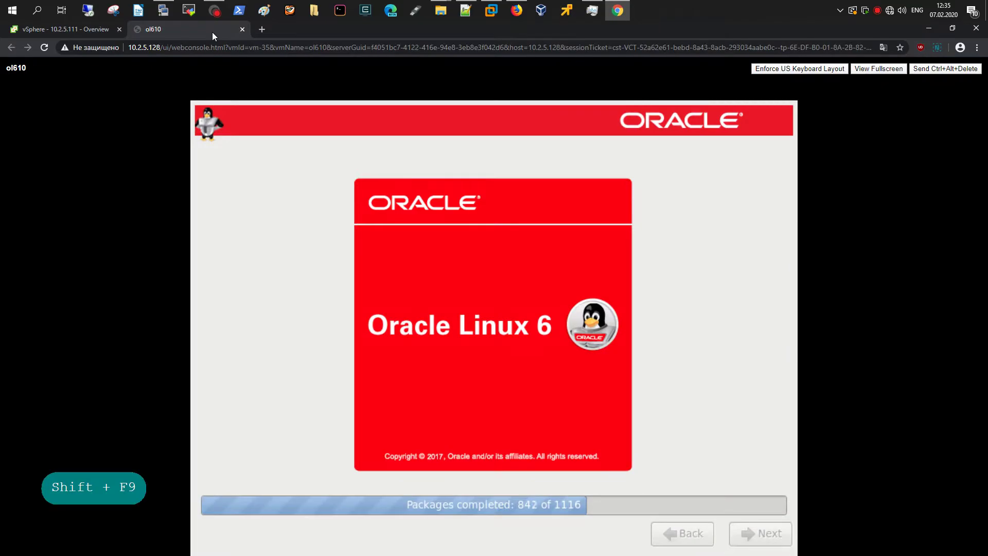
Reboot the VM from the finished installer and release input from the web console
key(shift+F9)
key(shift+F9)
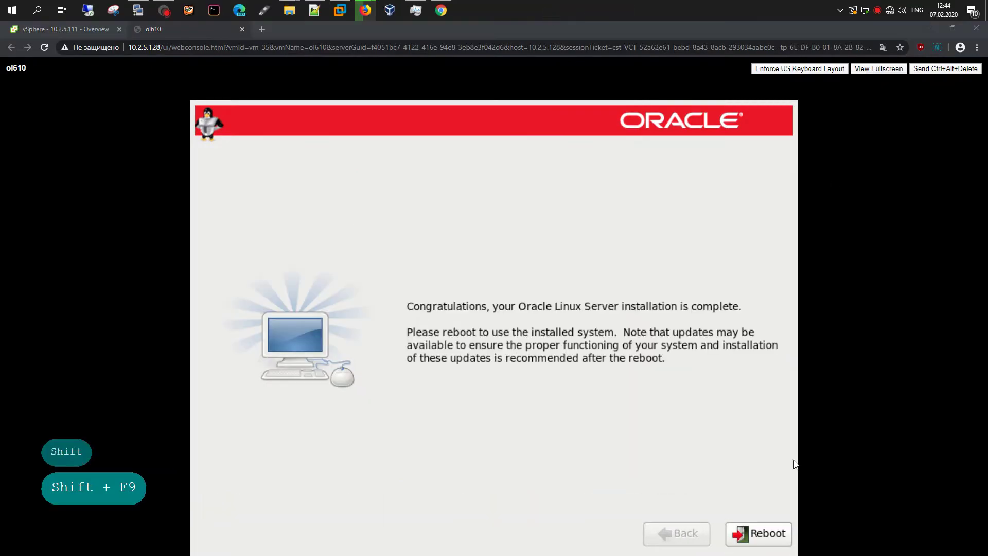
click(722, 477)
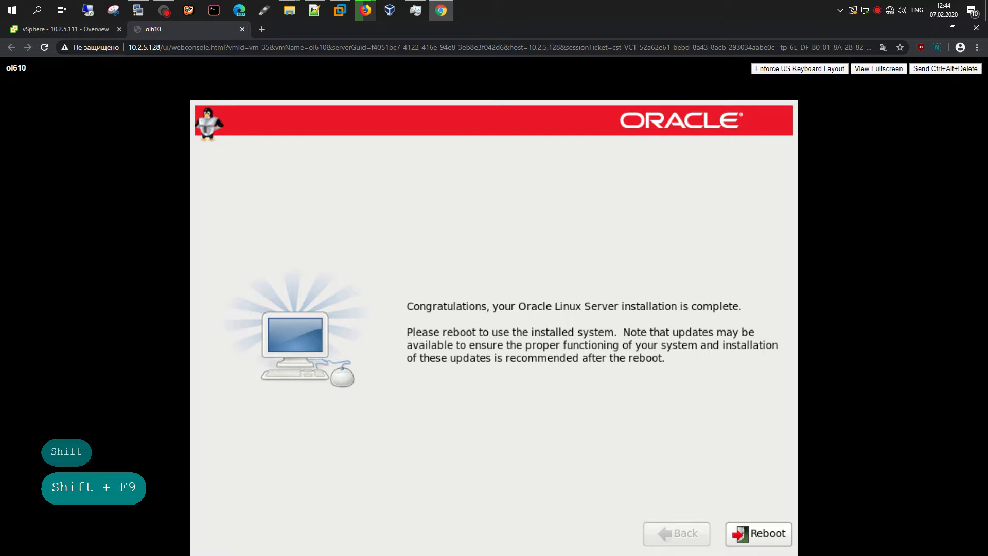
key(Tab)
key(Return)
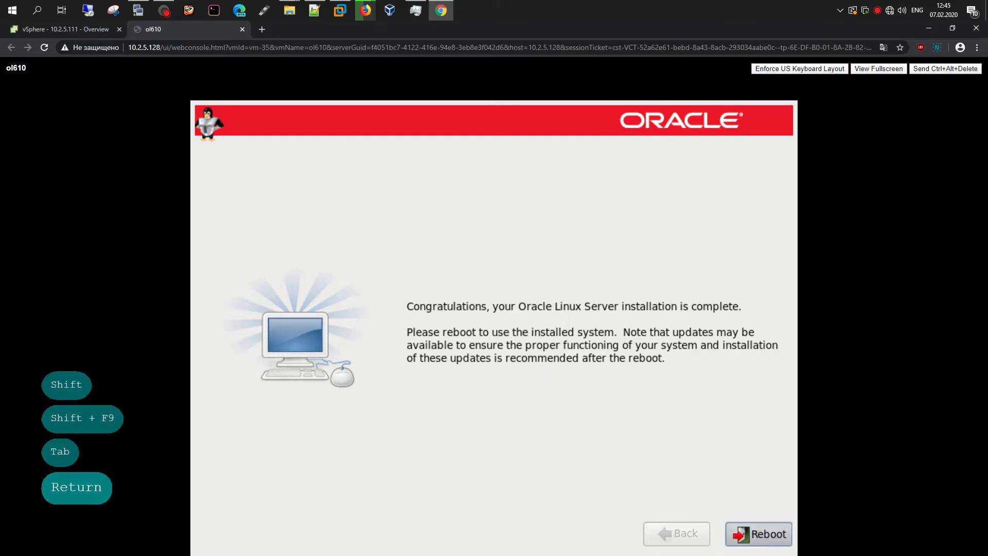
key(ctrl+alt)
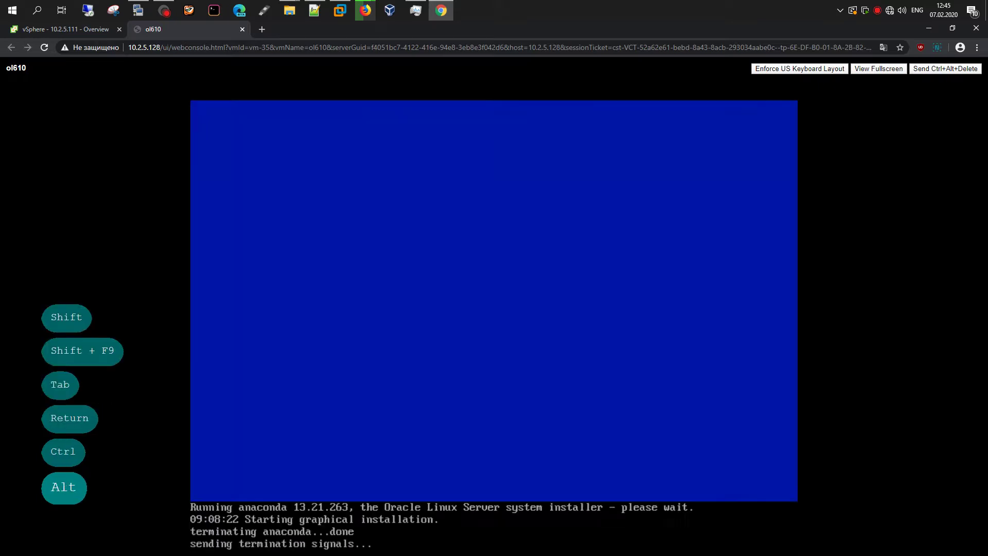
key(ctrl)
Close the ol610 web console tab, open ol610's Summary and launch its remote console
click(65, 29)
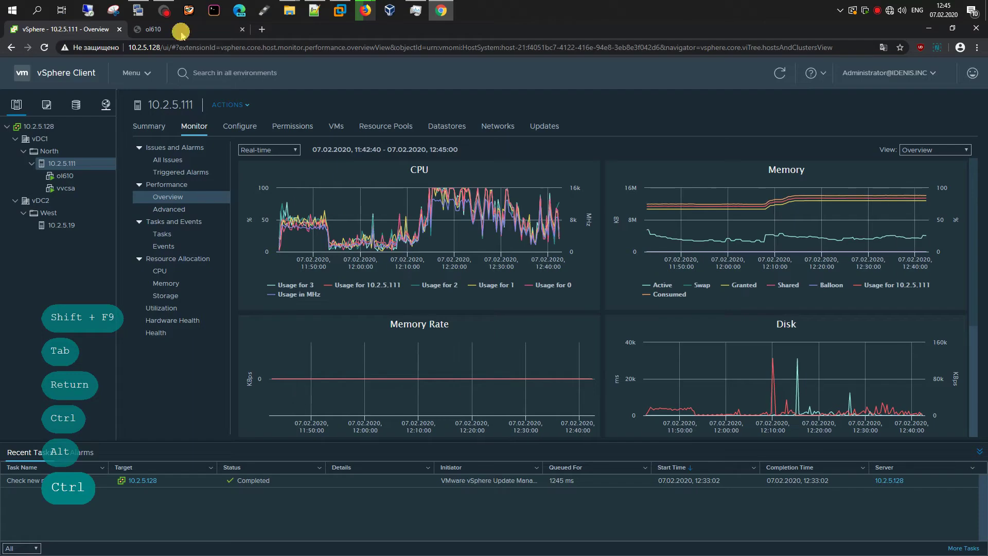
click(242, 29)
click(72, 176)
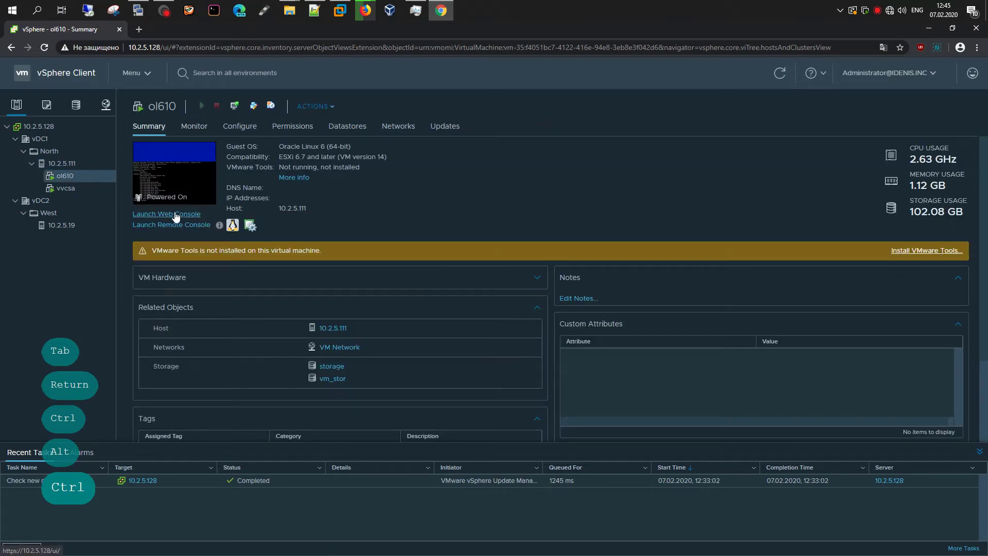
click(177, 225)
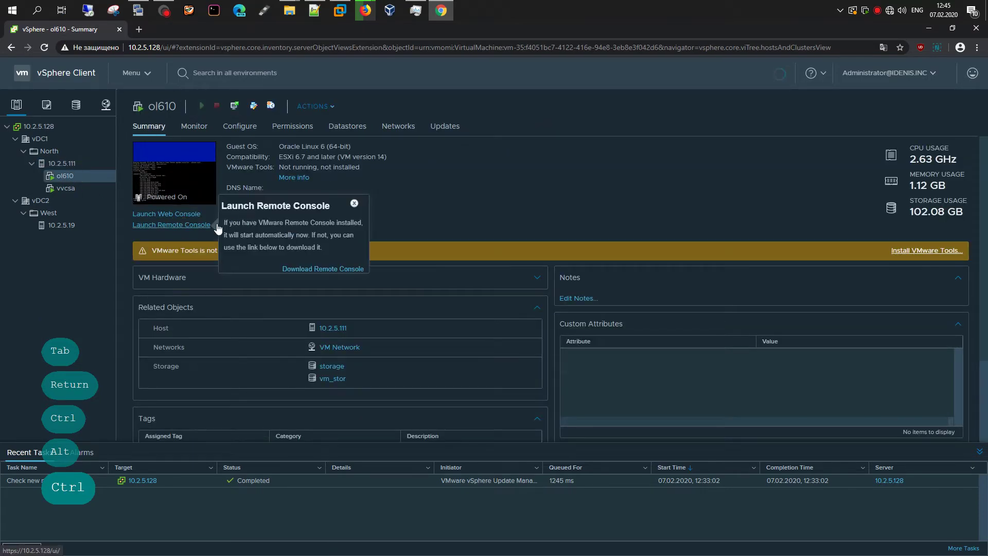
click(354, 203)
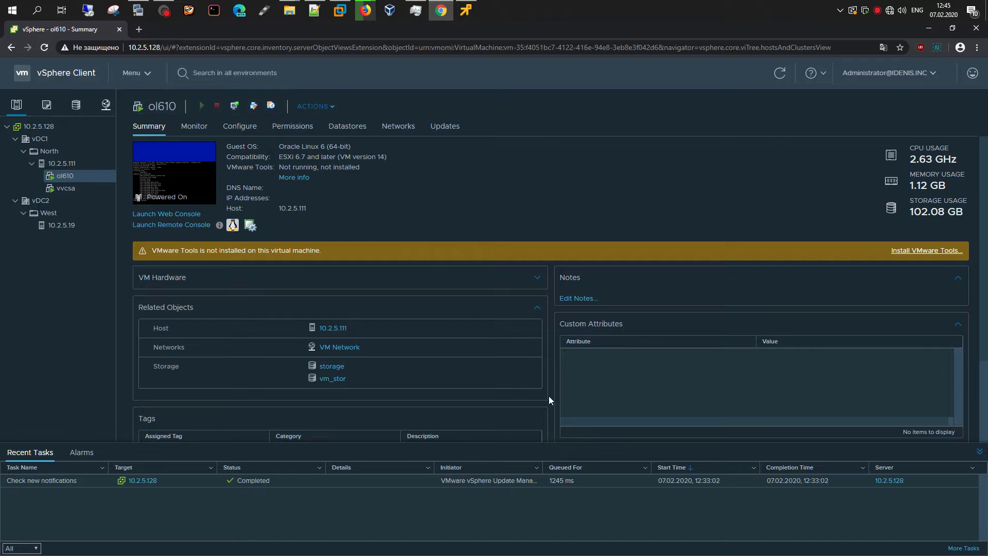
Bring the Remote Console window forward and centre it while ol610 reboots to the Setup Agent
click(465, 11)
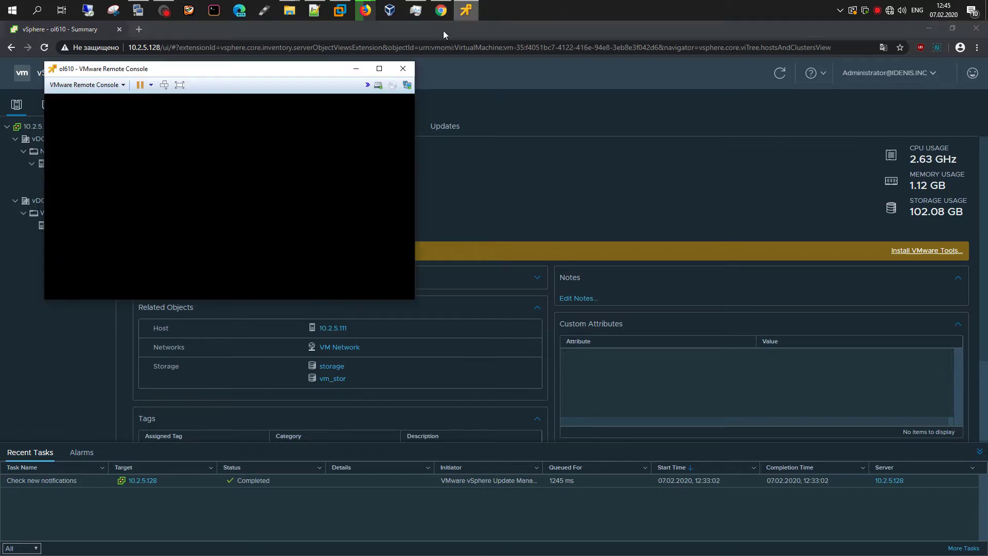
drag(233, 80, 670, 132)
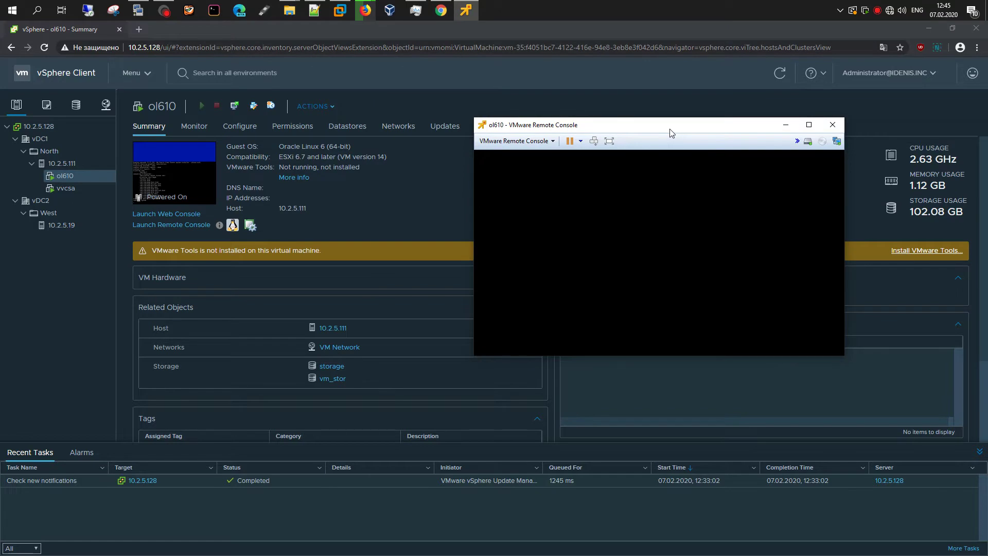
drag(647, 121, 535, 123)
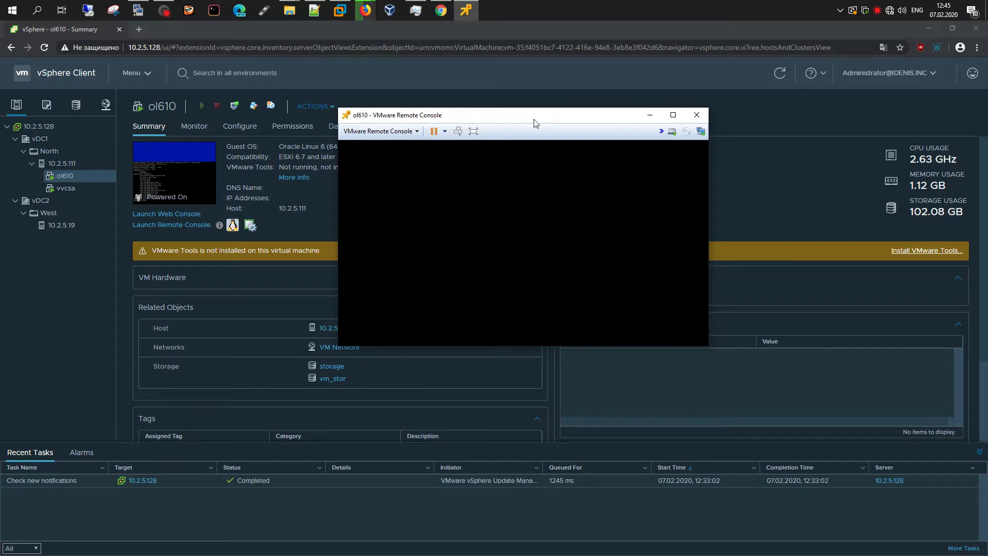
drag(535, 123, 681, 111)
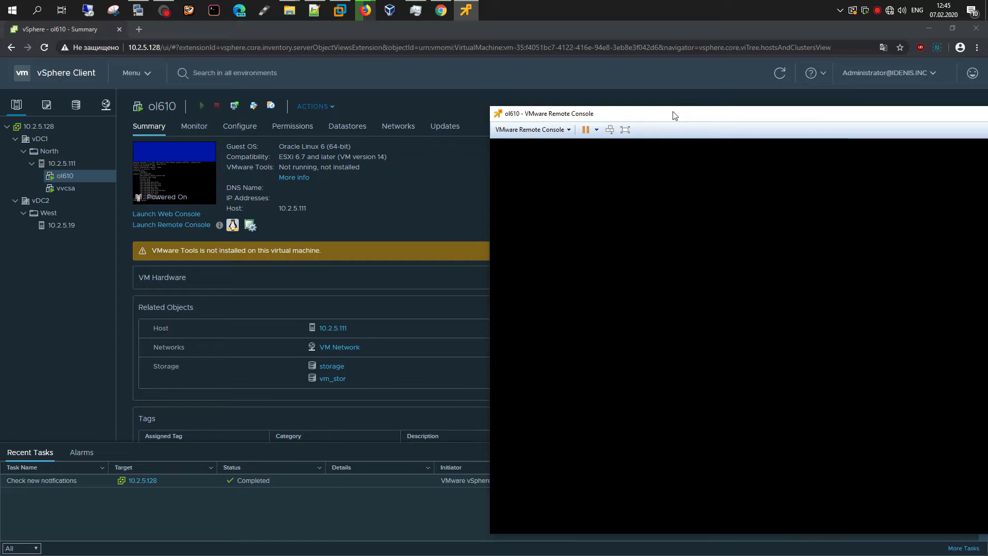
drag(674, 116, 362, 103)
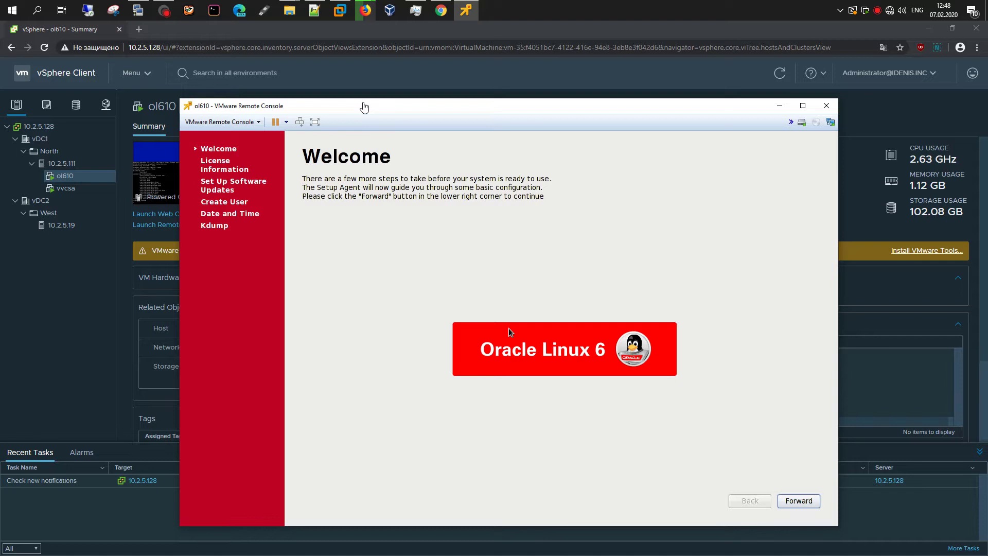
Move past the Welcome page and accept the Oracle Linux license agreement
click(222, 132)
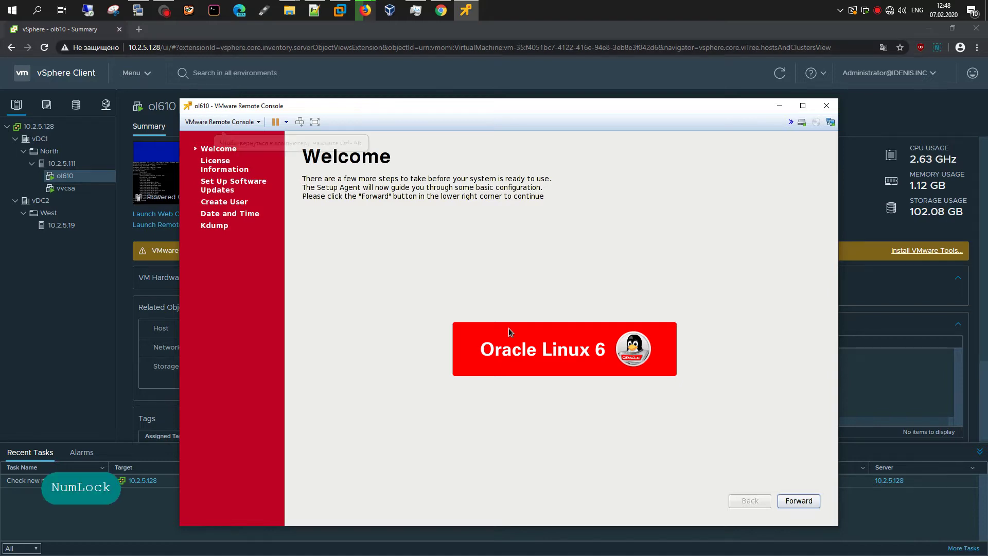
click(796, 499)
click(454, 466)
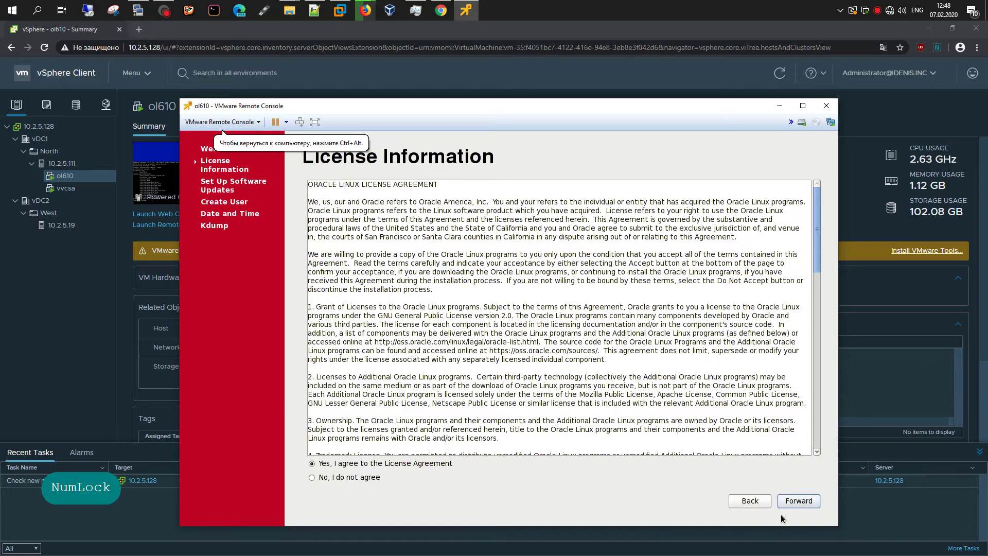
click(797, 500)
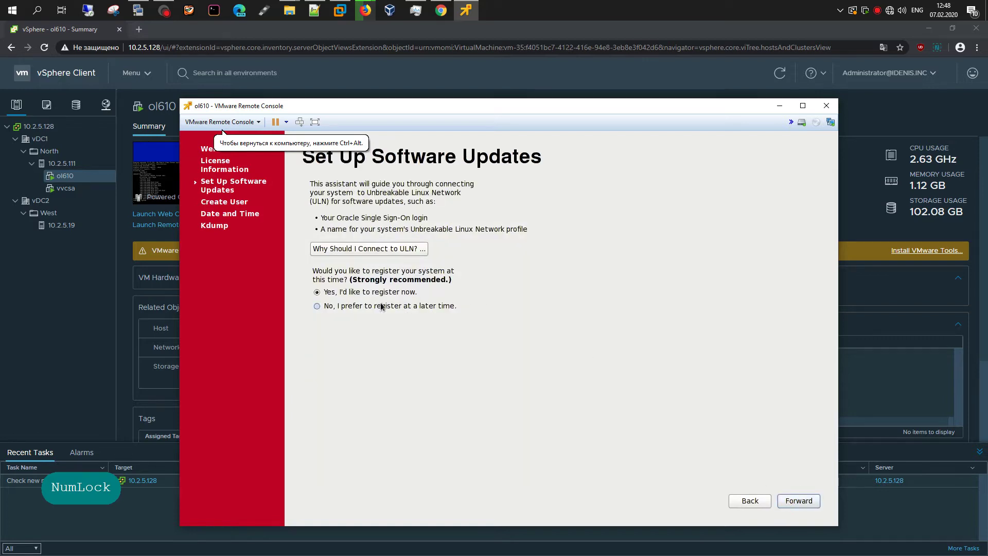
Defer update registration: 'register at a later time', then 'No thanks, I'll connect later'
click(803, 502)
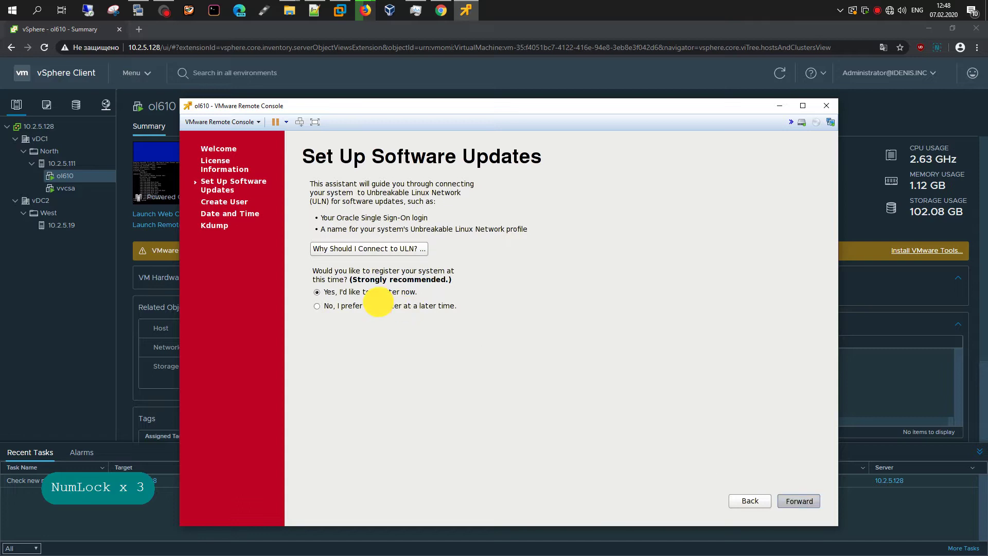
click(317, 305)
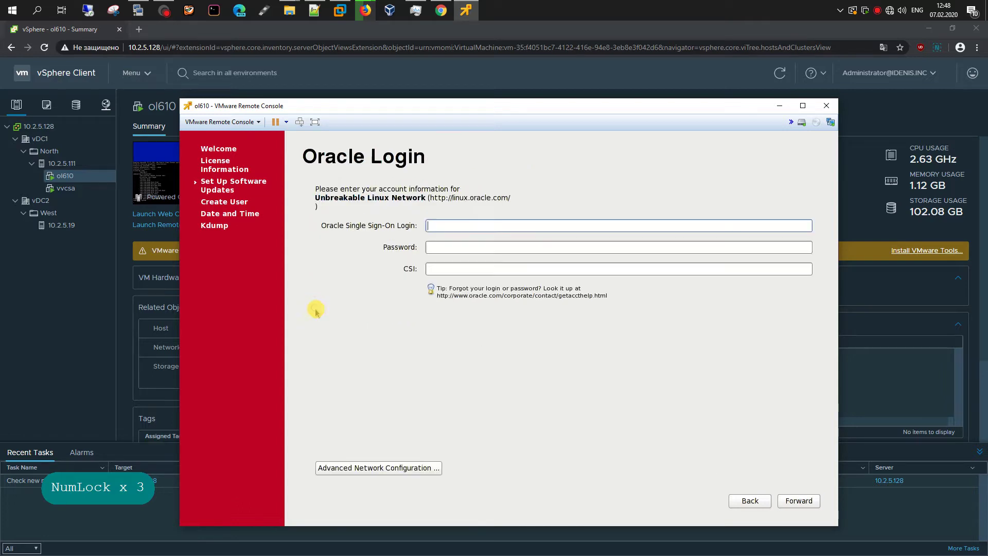
click(749, 502)
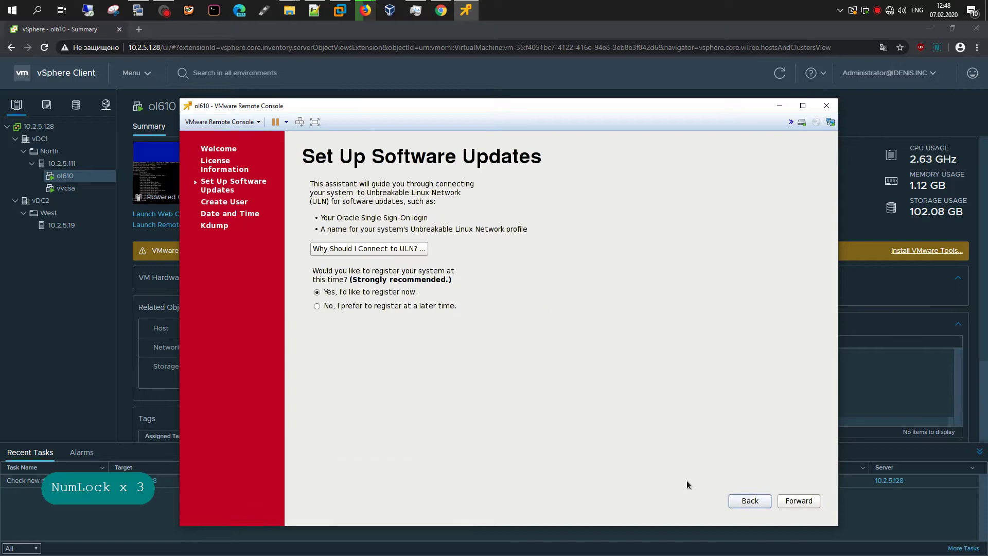
click(334, 307)
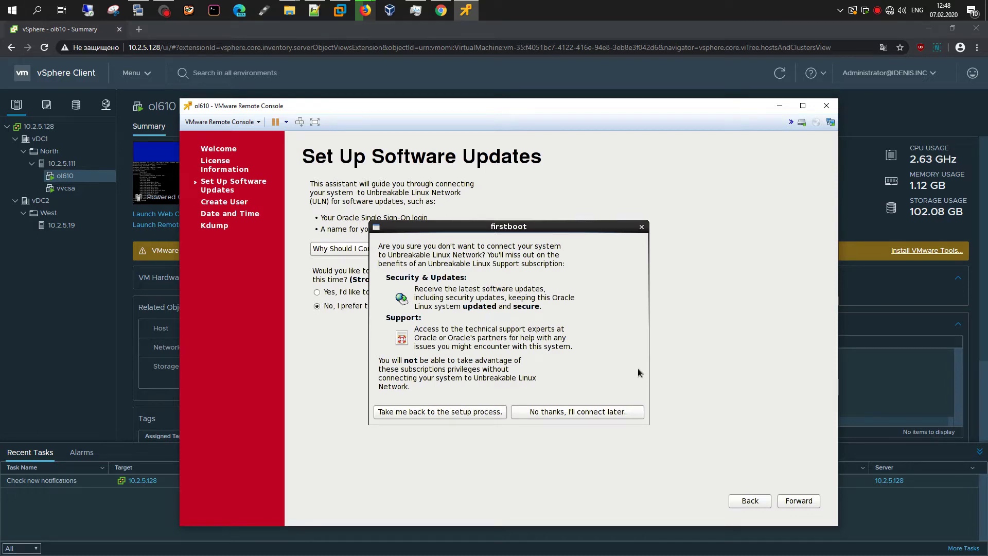
click(463, 411)
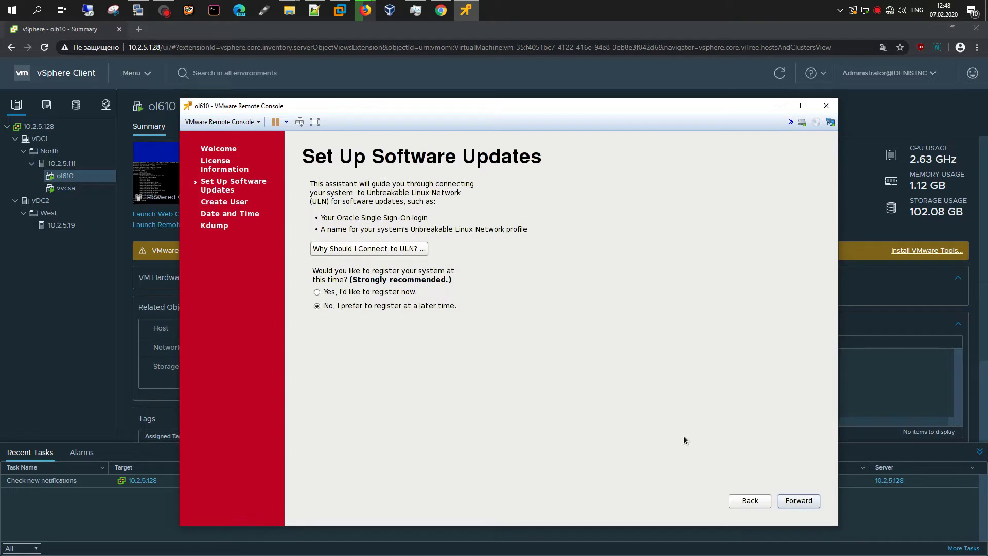
click(812, 502)
click(572, 417)
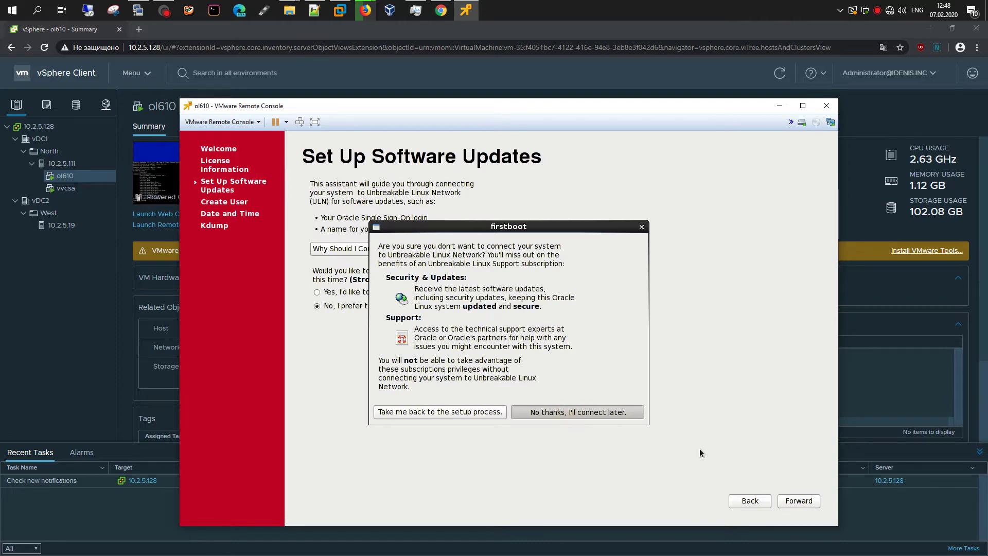
click(592, 410)
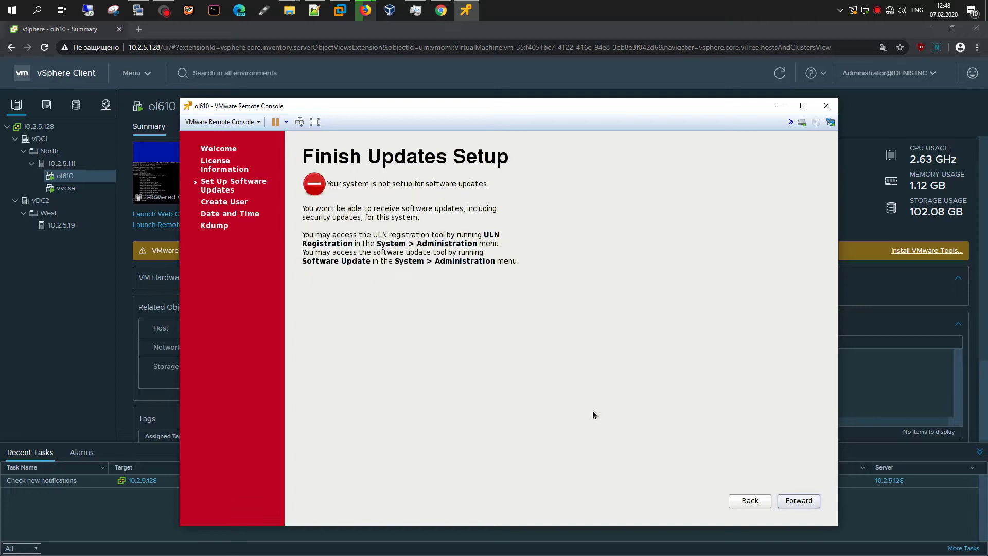
click(801, 500)
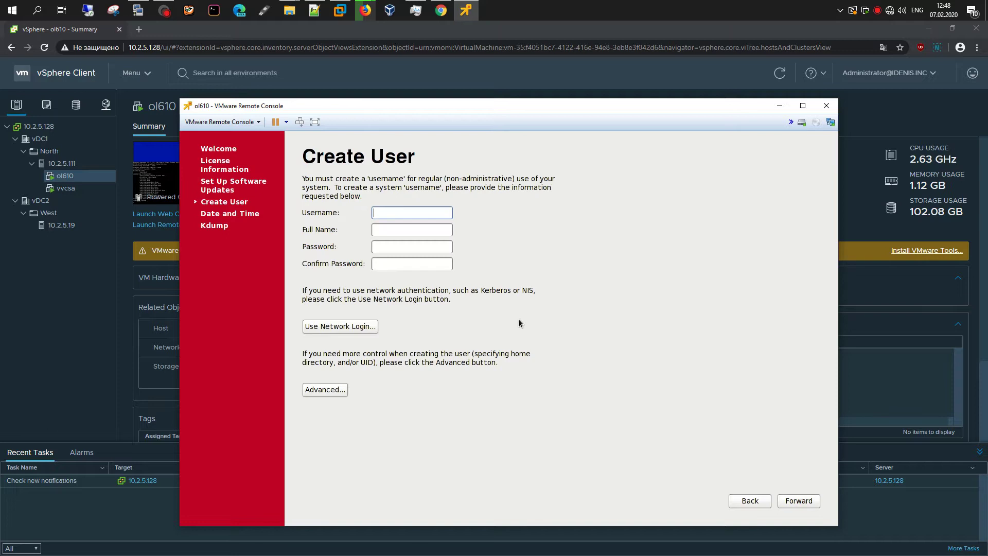
Fill in the username, full name, password and password confirmation on Create User
text(idenis)
key(Tab)
text(idenis)
key(Tab)
text(p)
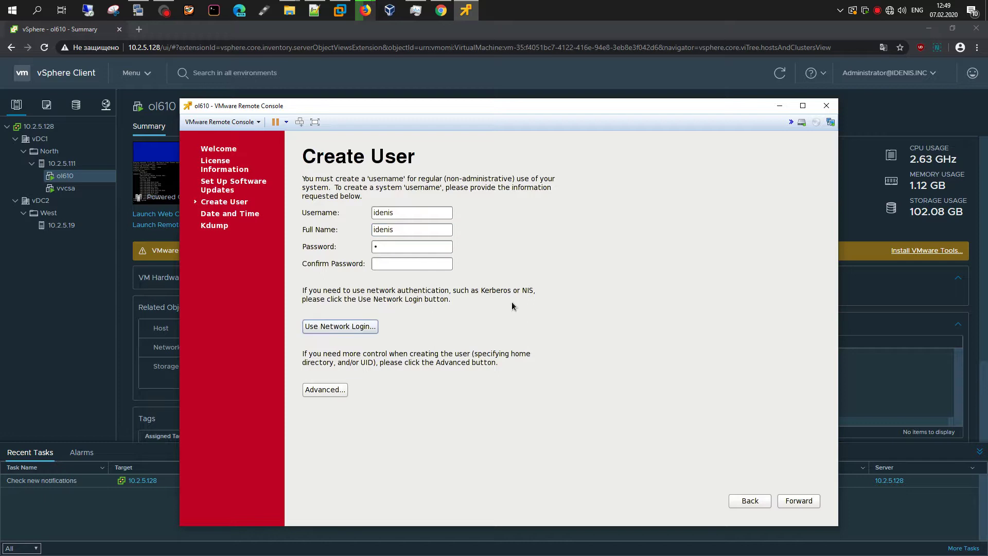
double_click(392, 246)
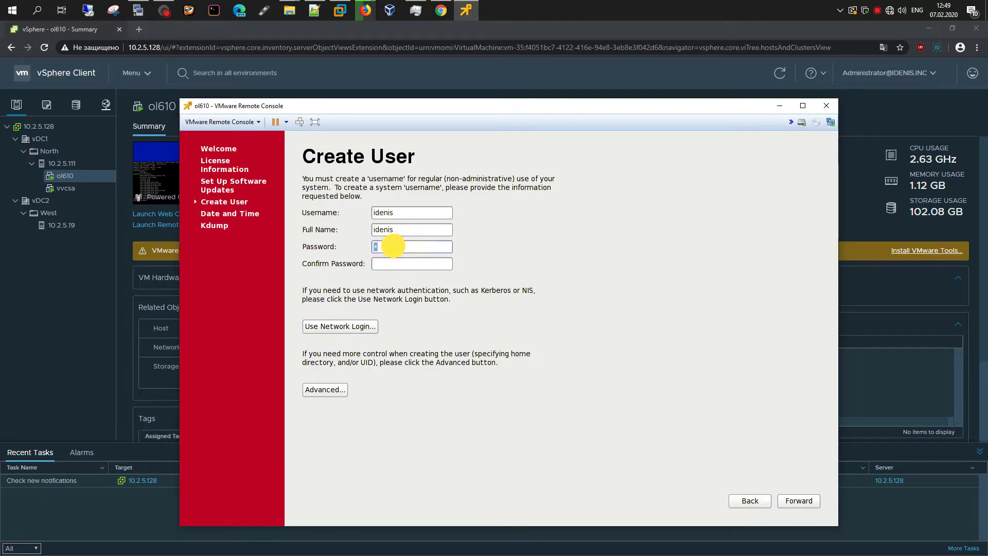
text(p)
key(Tab)
text(p)
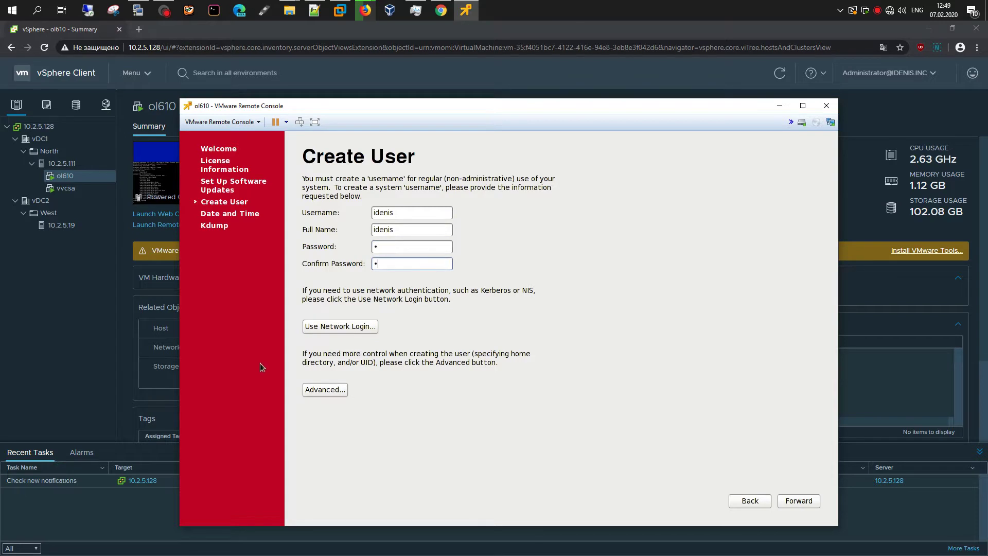
Open and cancel Use Network Login, then try to advance past Create User
click(350, 328)
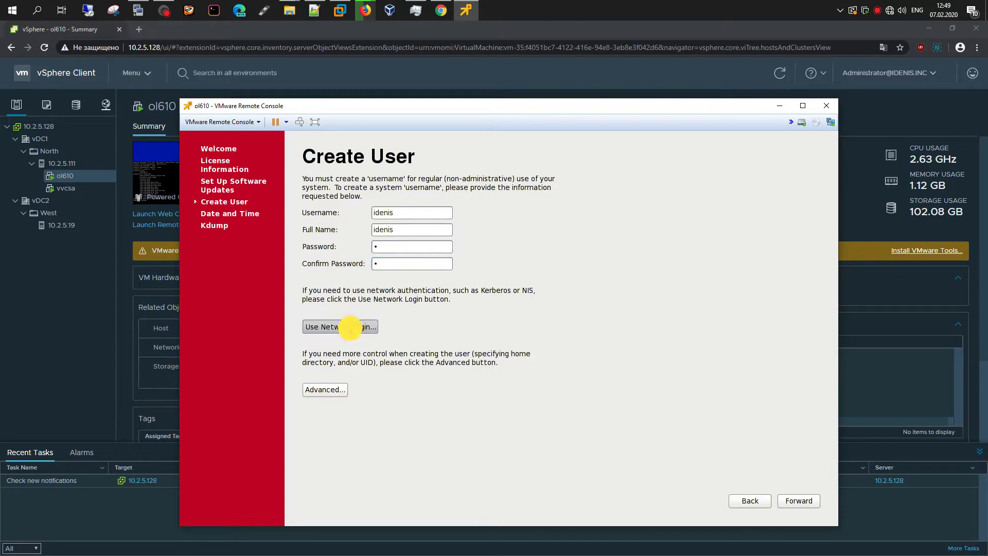
click(330, 389)
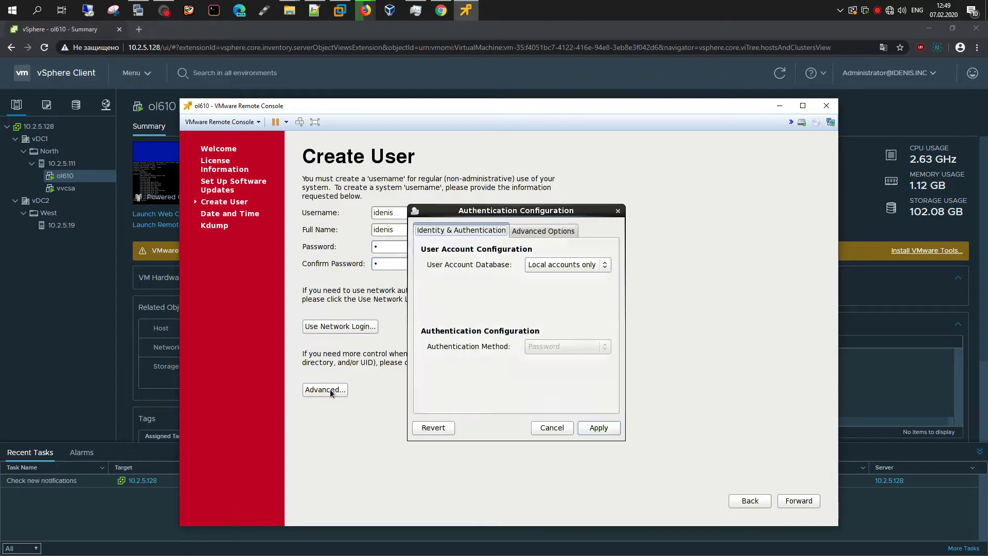
click(550, 428)
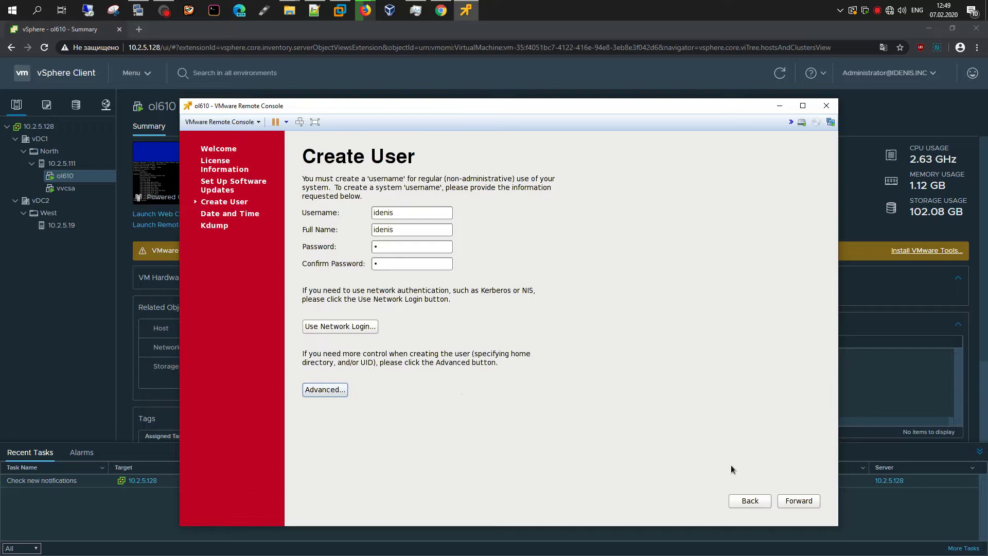
click(795, 500)
click(796, 501)
click(797, 502)
Nudge the Remote Console window into place and retry Forward on the Create User page
key(Num_Lock)
key(Num_Lock)
key(Num_Lock)
key(Num_Lock)
drag(360, 104, 354, 83)
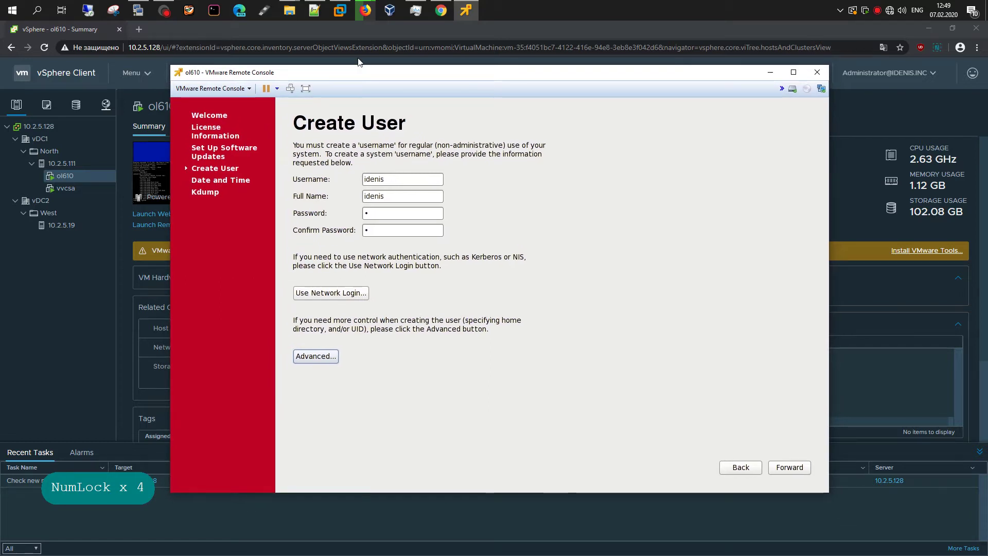
mouse_move(355, 73)
mouse_down()
mouse_move(364, 9)
mouse_move(354, 72)
mouse_up()
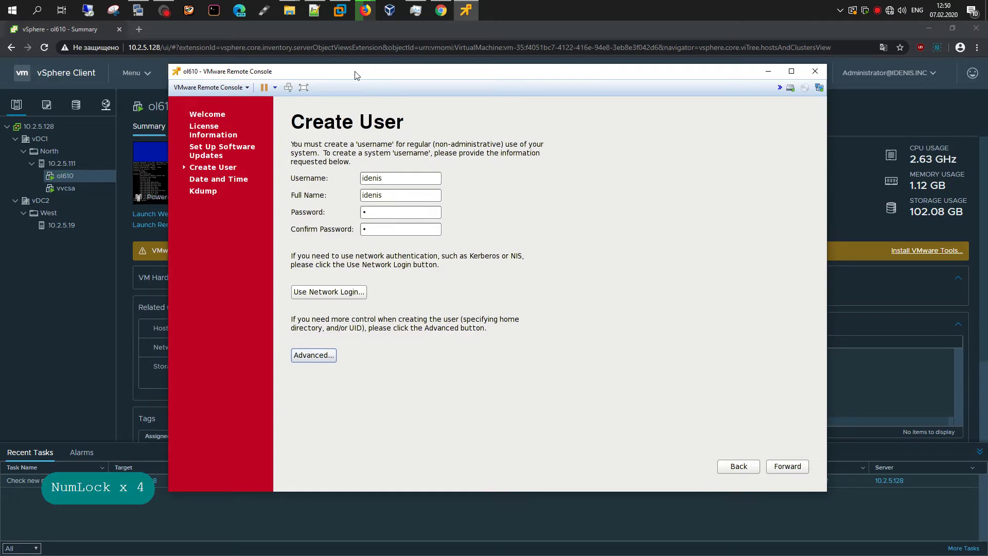
key(Num_Lock)
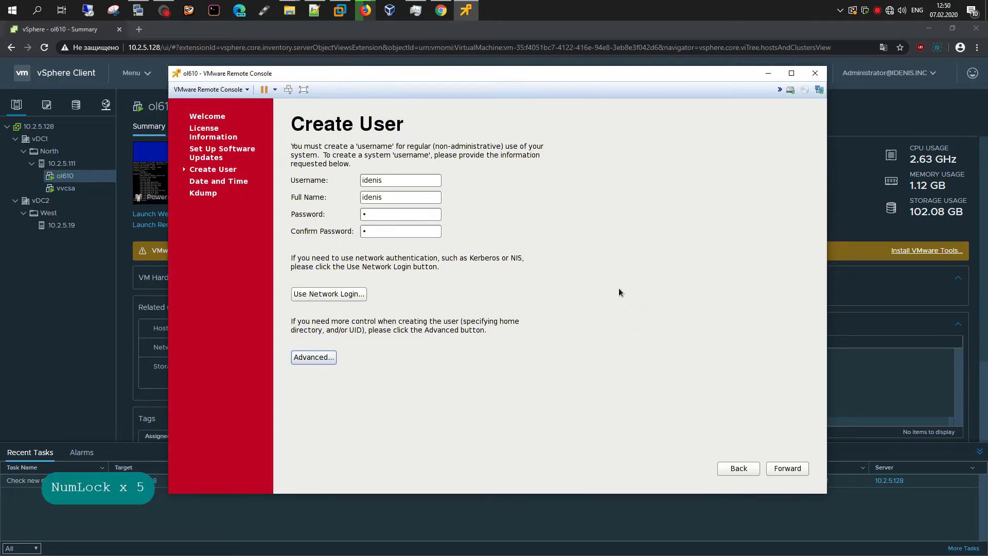
click(784, 472)
click(783, 471)
key(Num_Lock)
drag(639, 78, 651, 78)
In the web console, go through the setup Welcome page and past the license agreement
key(shift+F9)
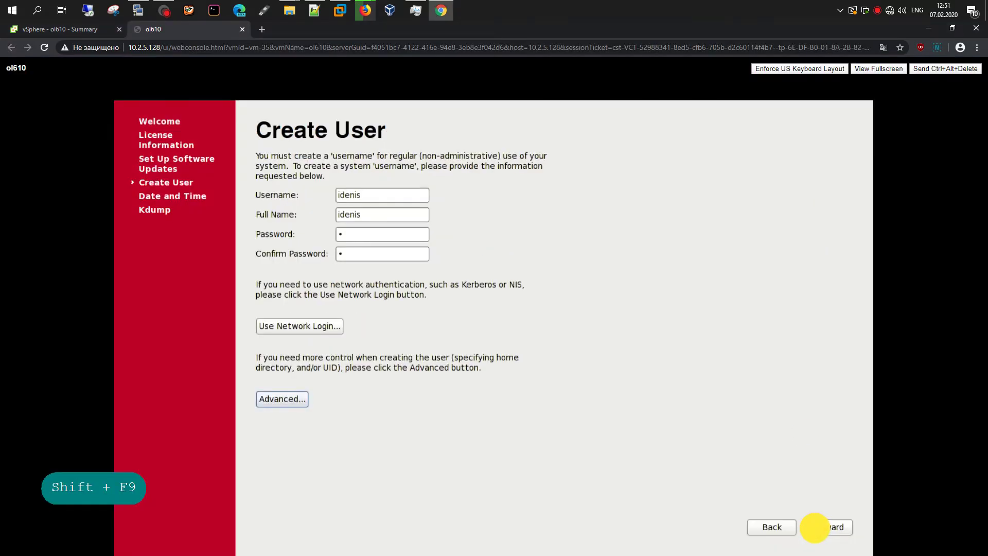
click(823, 526)
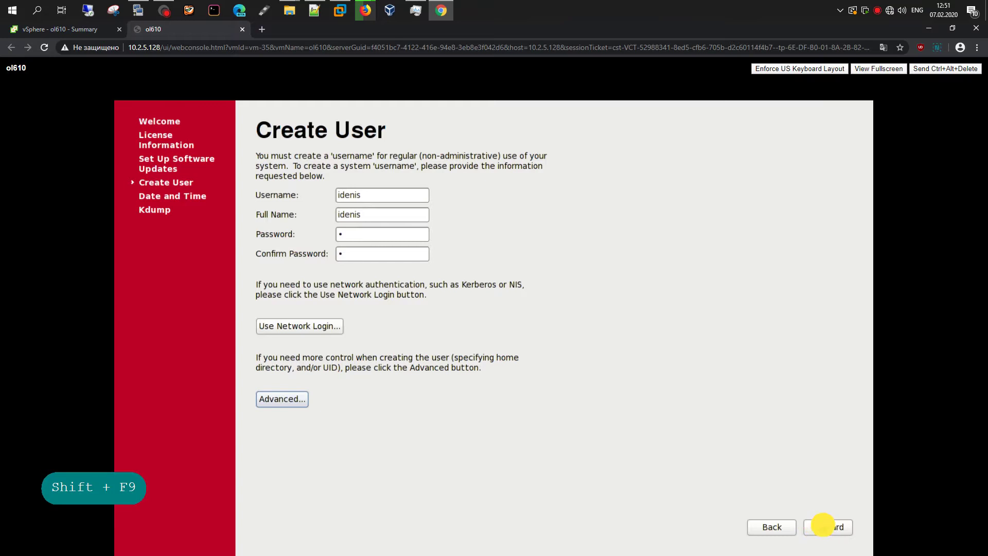
click(826, 525)
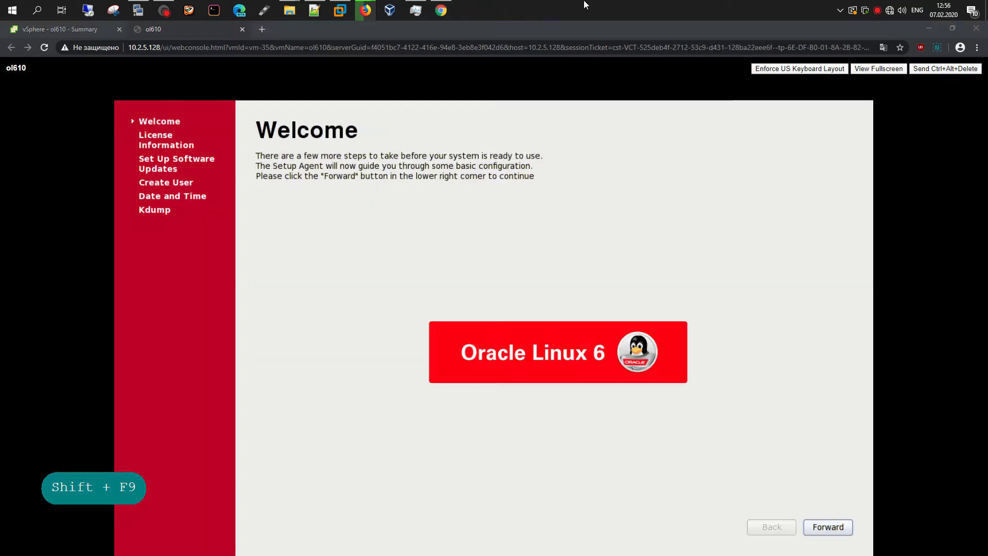
click(612, 460)
click(769, 481)
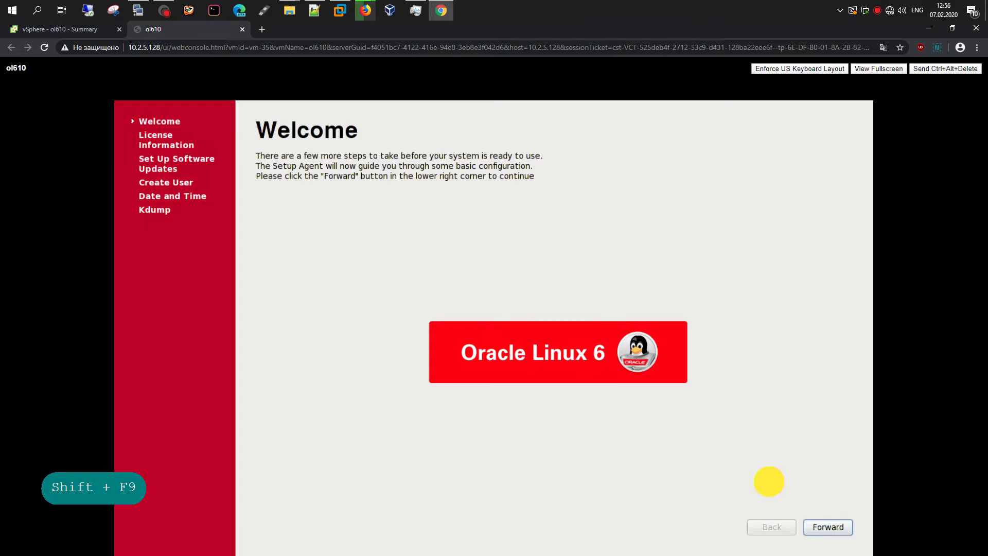
click(830, 528)
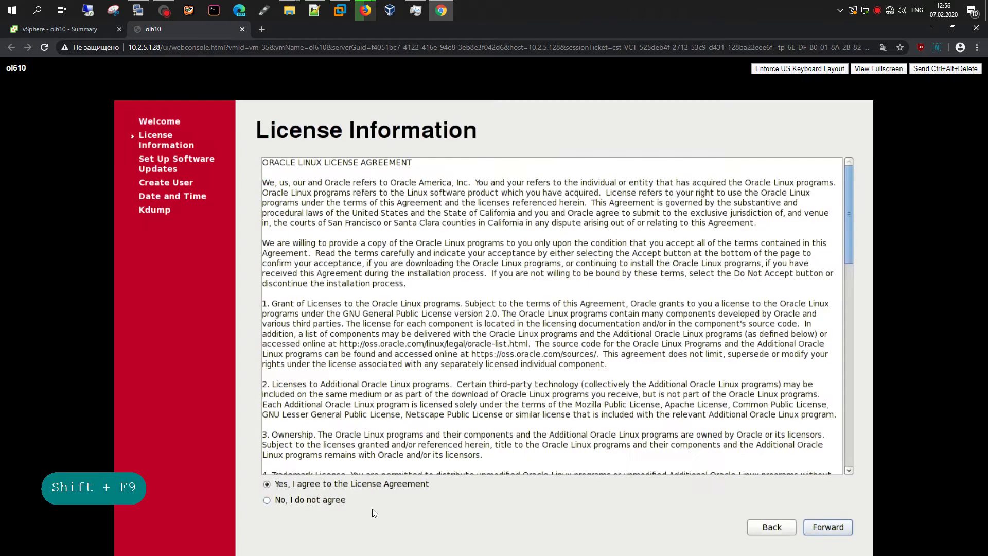
click(828, 529)
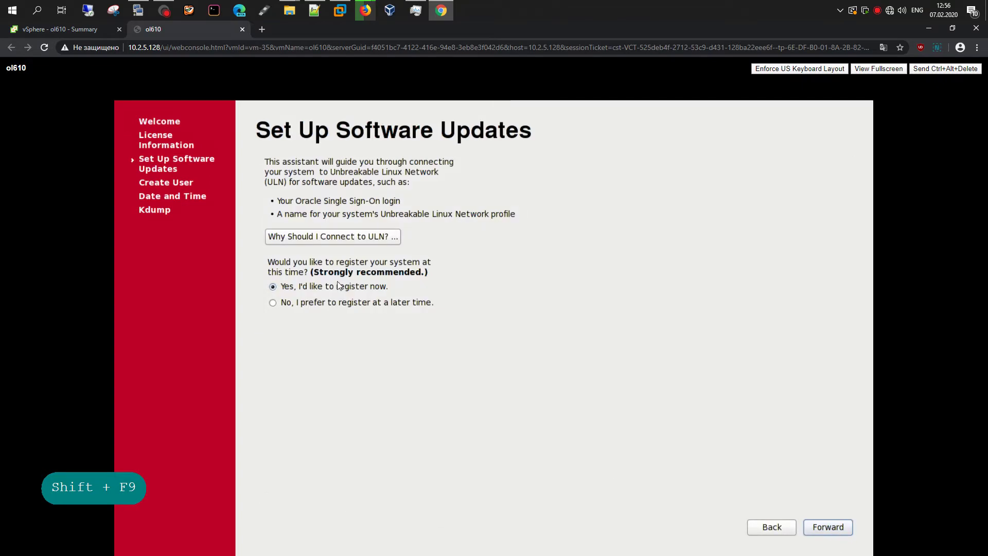
Choose to register for updates later, confirm skipping, and continue to Create User
click(339, 303)
click(806, 521)
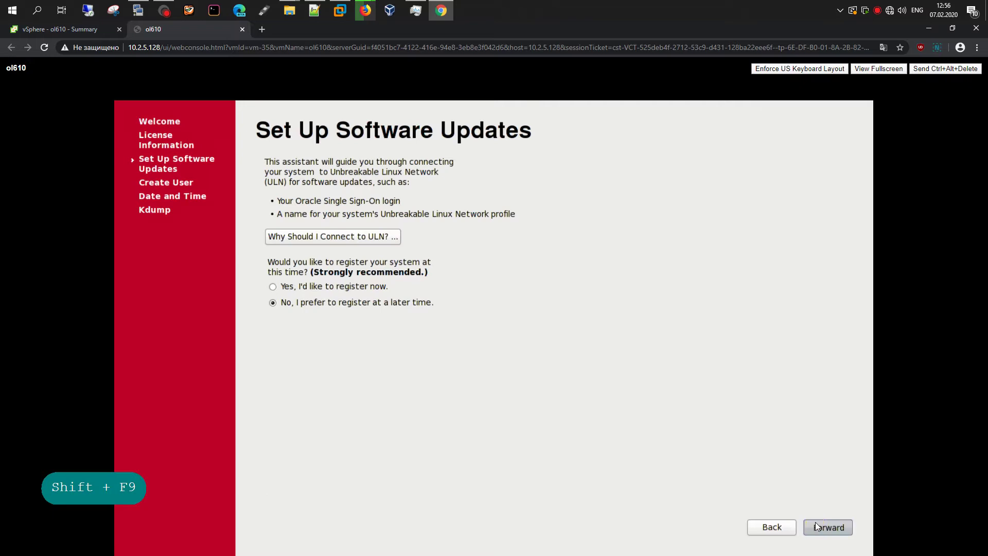
click(523, 428)
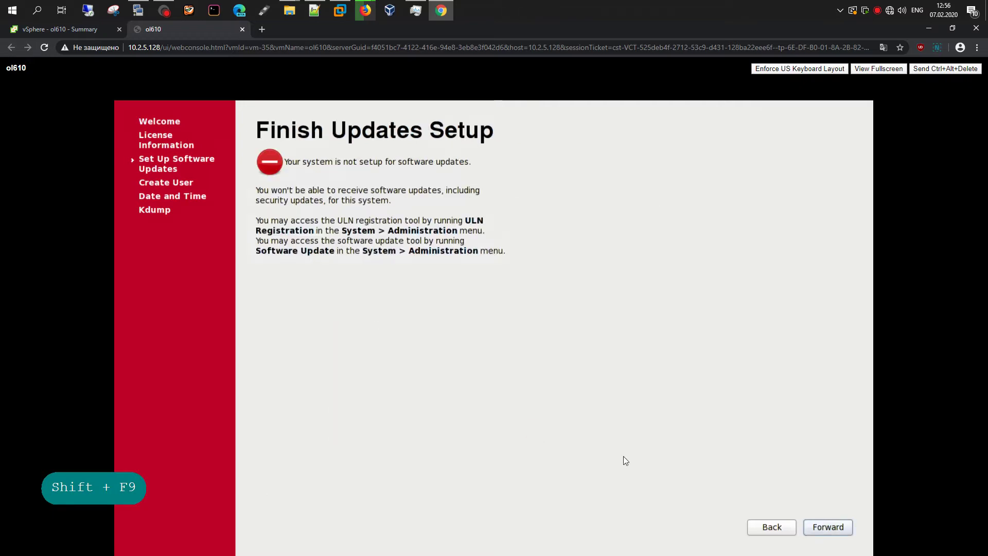
click(849, 526)
Create the user account with username, full name and a short password, accepting the weak-password warning
text(idenis)
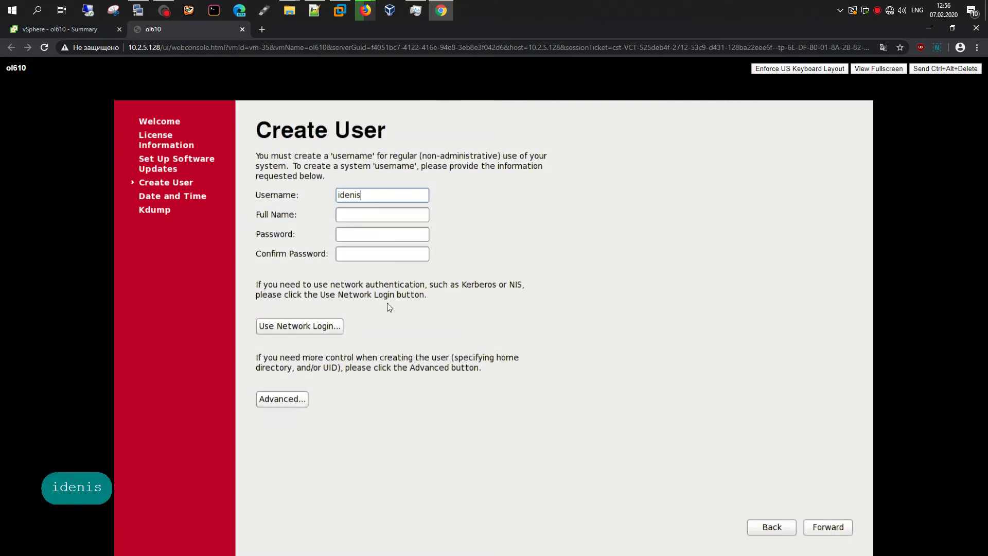
key(Tab)
text(idenis)
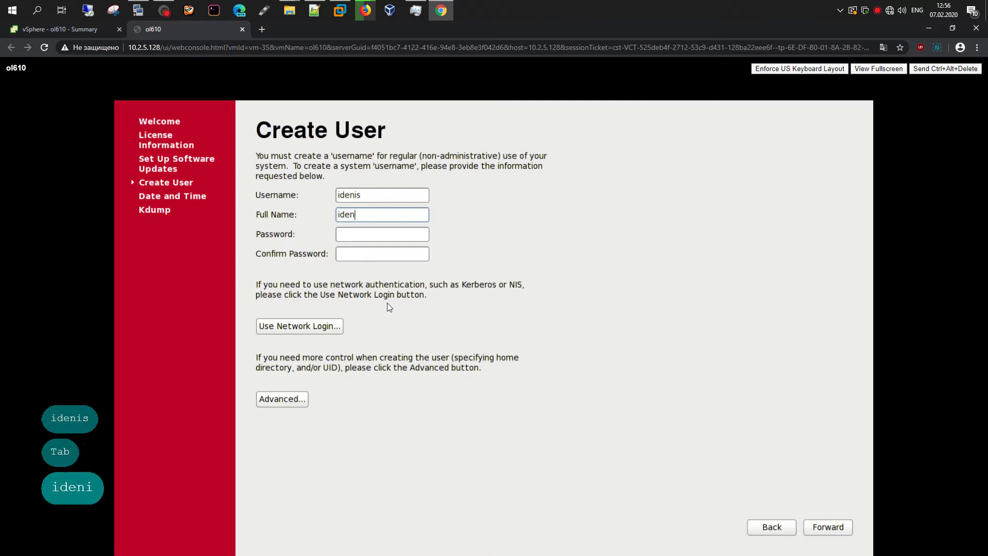
key(Tab)
key(Tab)
text(`)
click(367, 235)
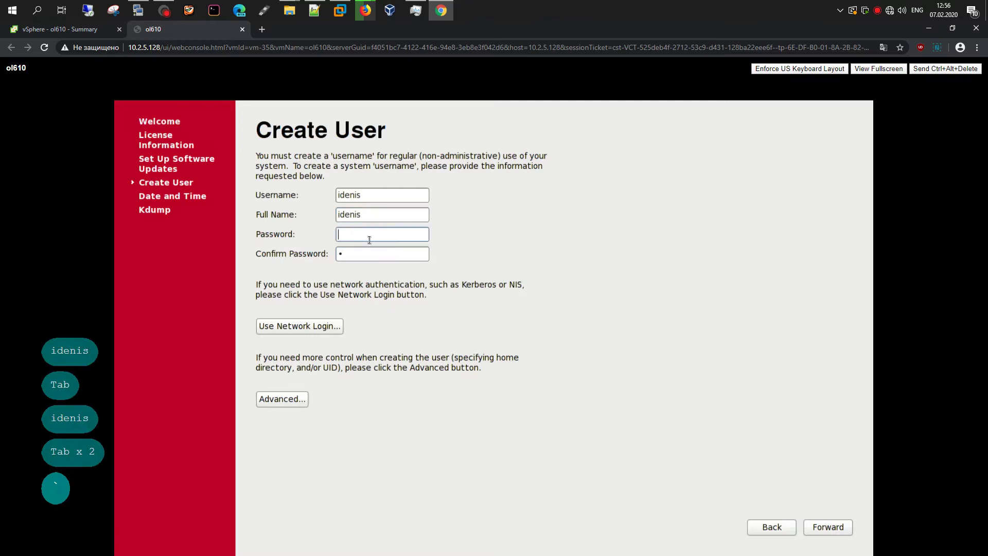
text(`)
click(831, 535)
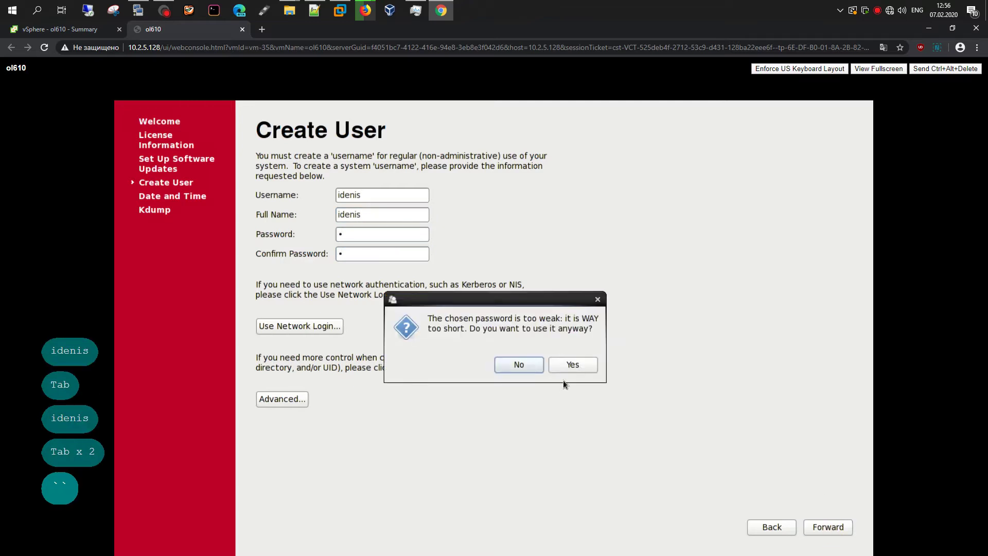
click(578, 370)
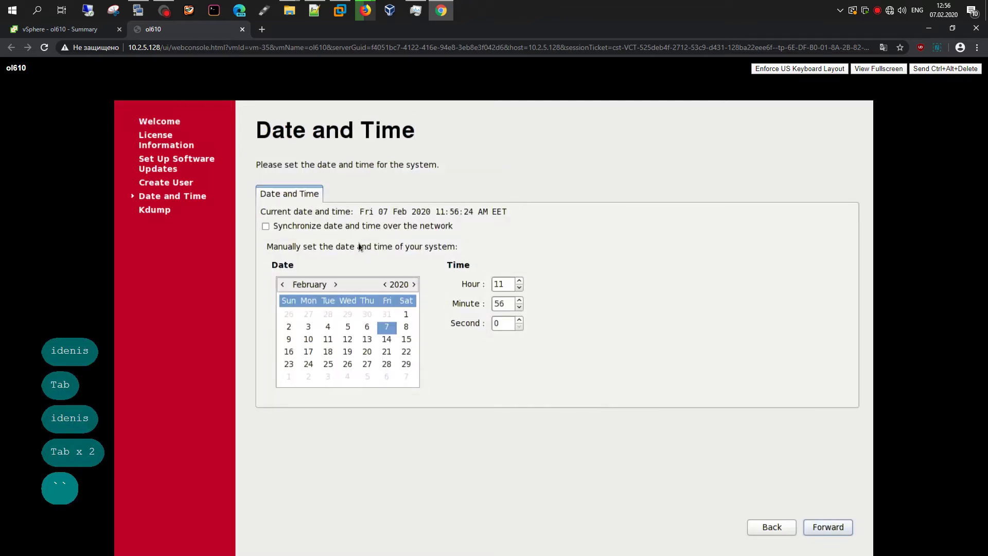
Leave network time sync off with manual date and time, and continue to Kdump
click(353, 225)
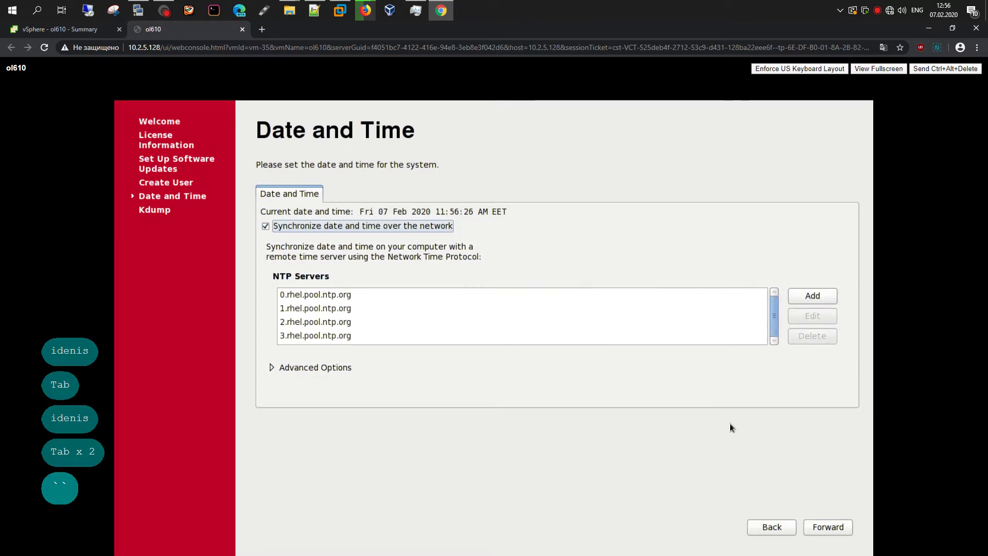
click(319, 225)
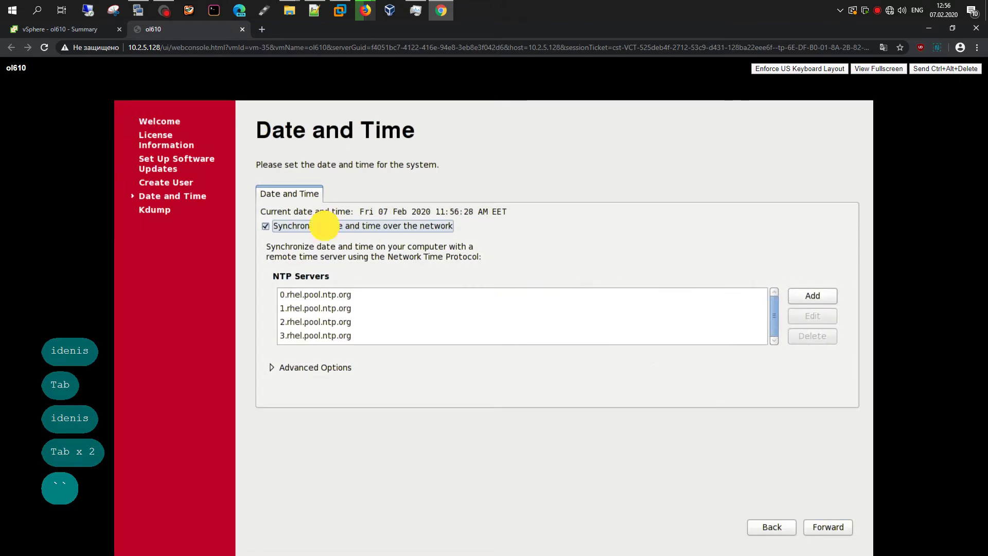
click(827, 527)
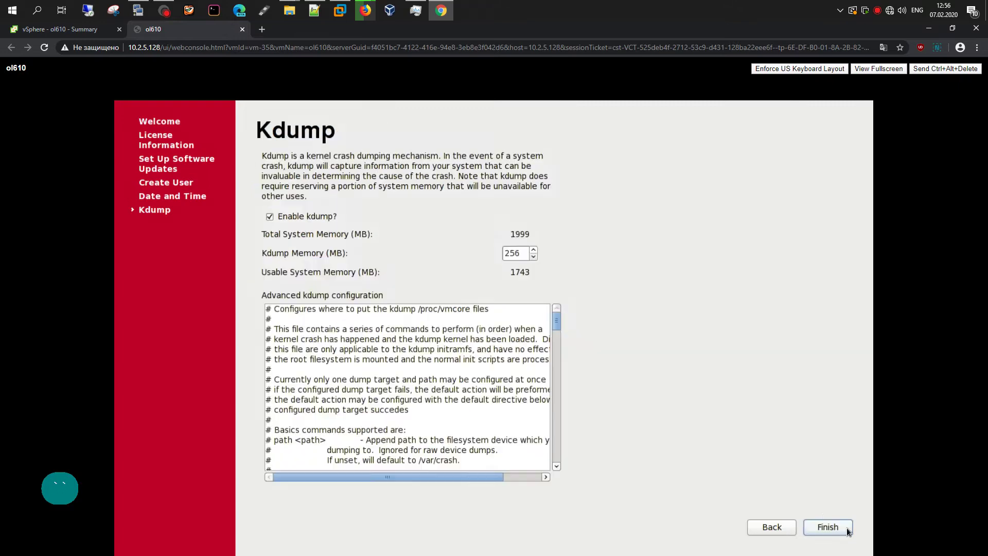
Finish setup on the Kdump page and acknowledge the reboot prompts
click(824, 526)
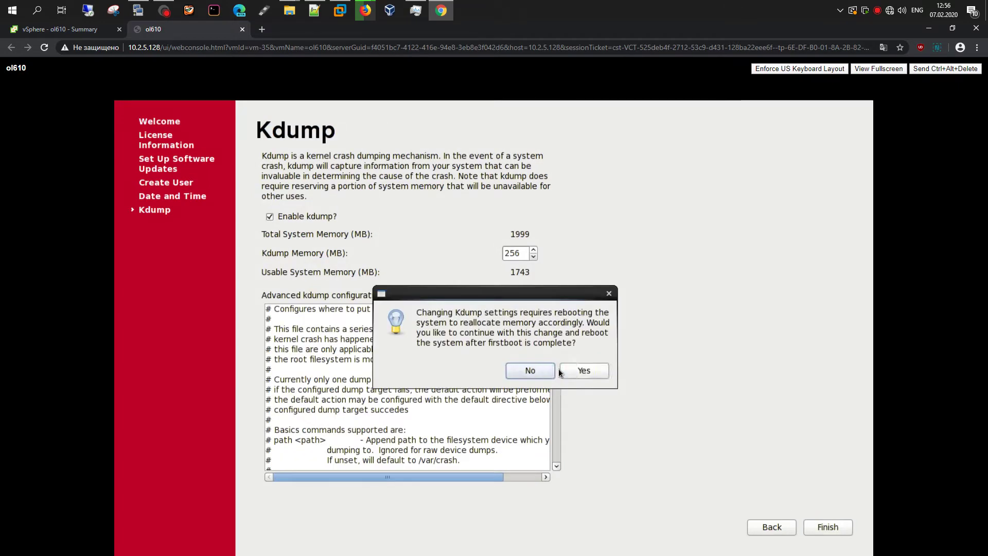
click(577, 369)
click(570, 365)
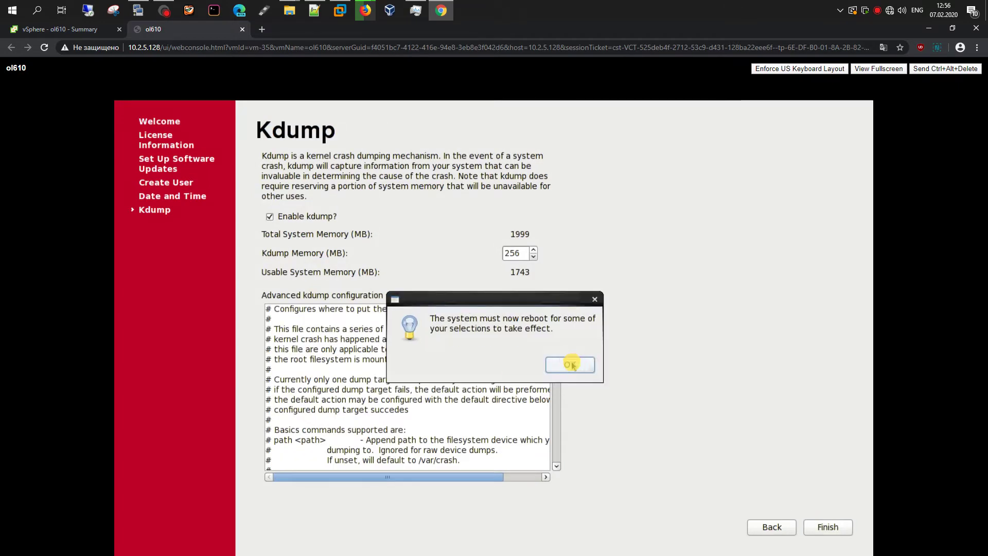
click(571, 365)
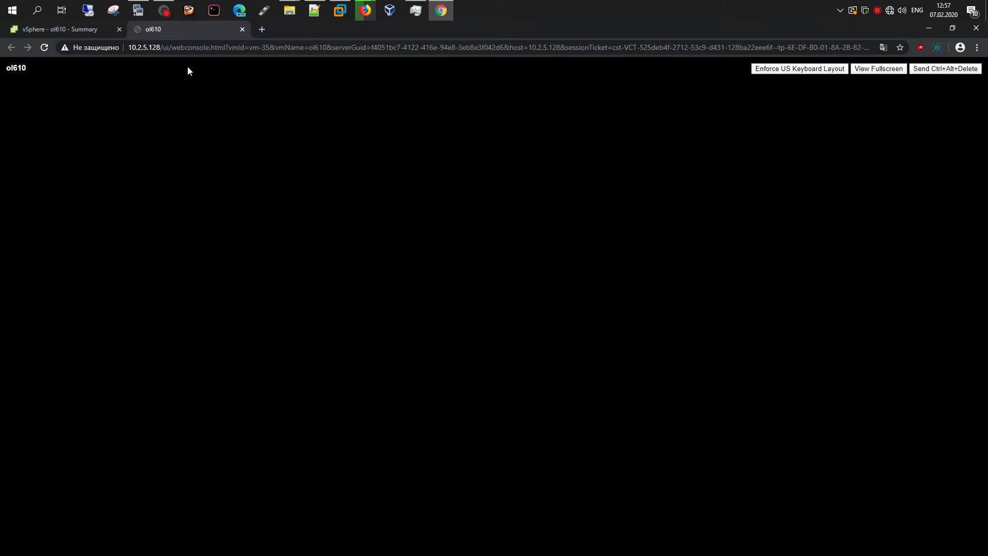
Close the ol610 web console tab and return to its summary page
click(79, 27)
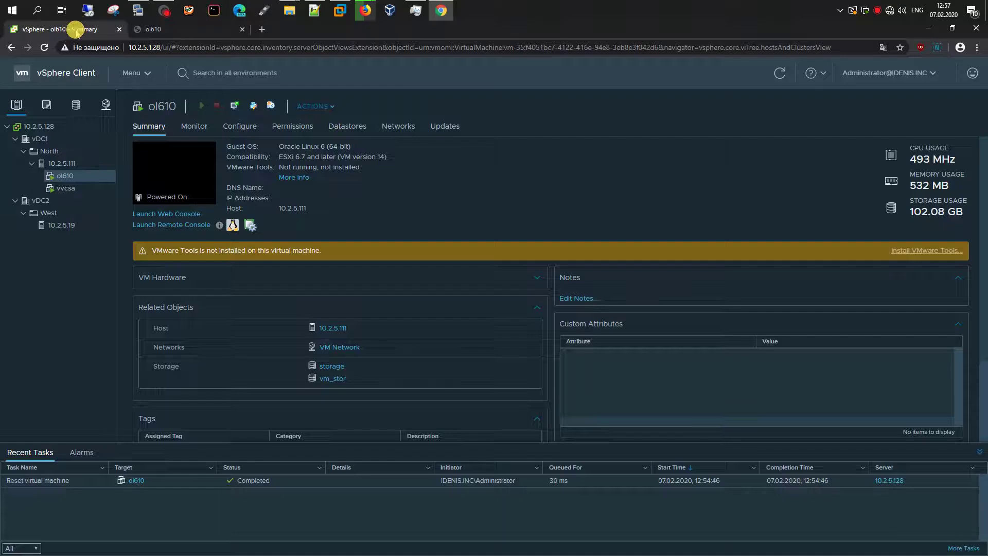
click(152, 31)
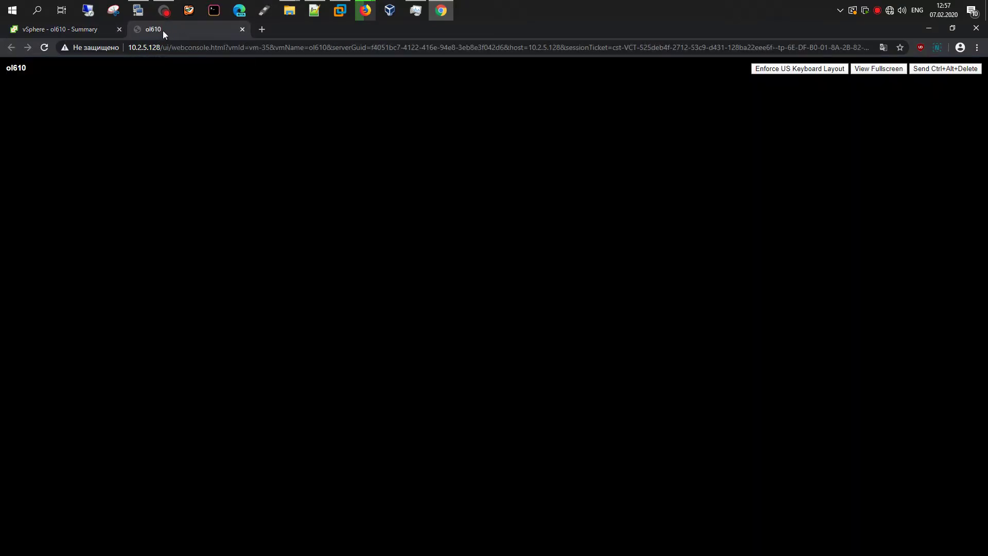
key(ctrl)
key(ctrl)
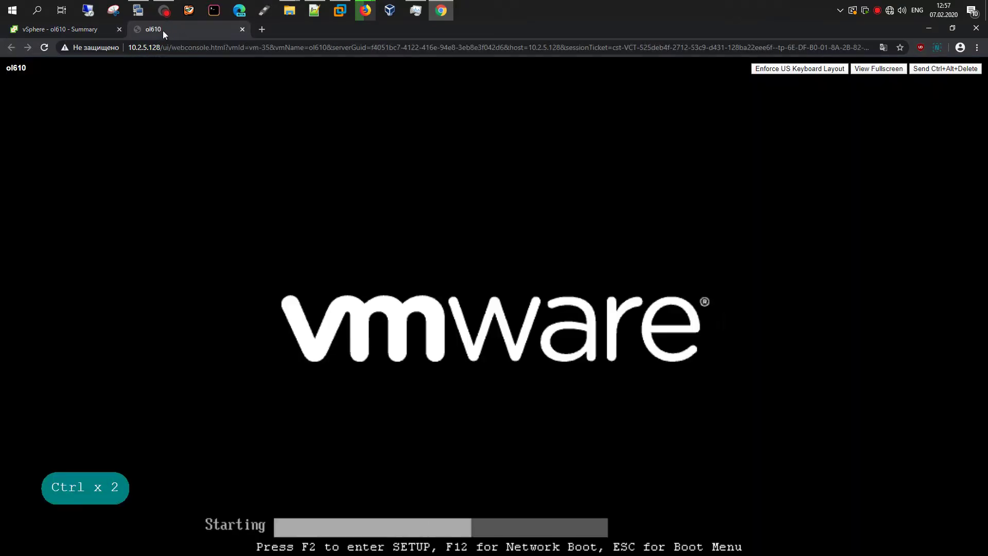
key(ctrl+F9)
key(shift+F9)
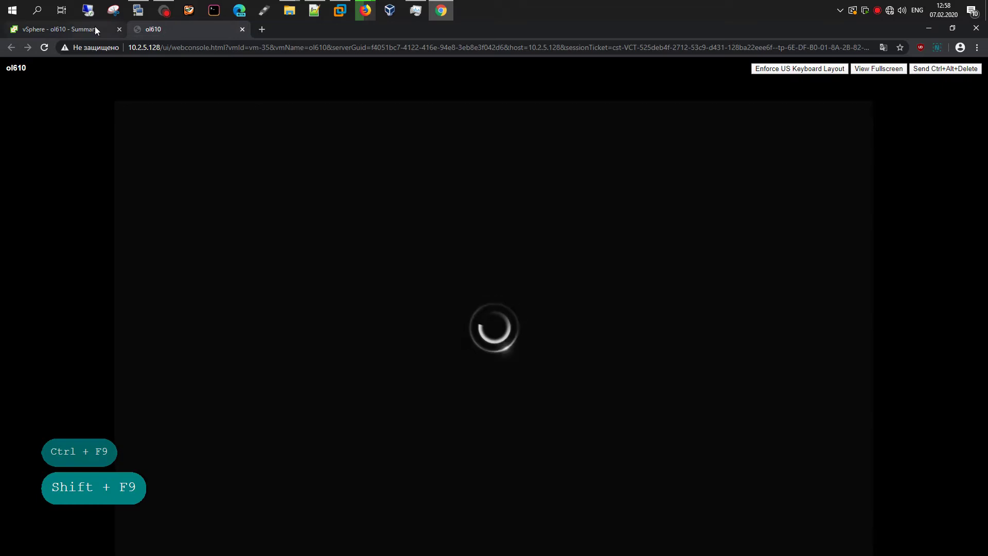
click(95, 26)
click(242, 30)
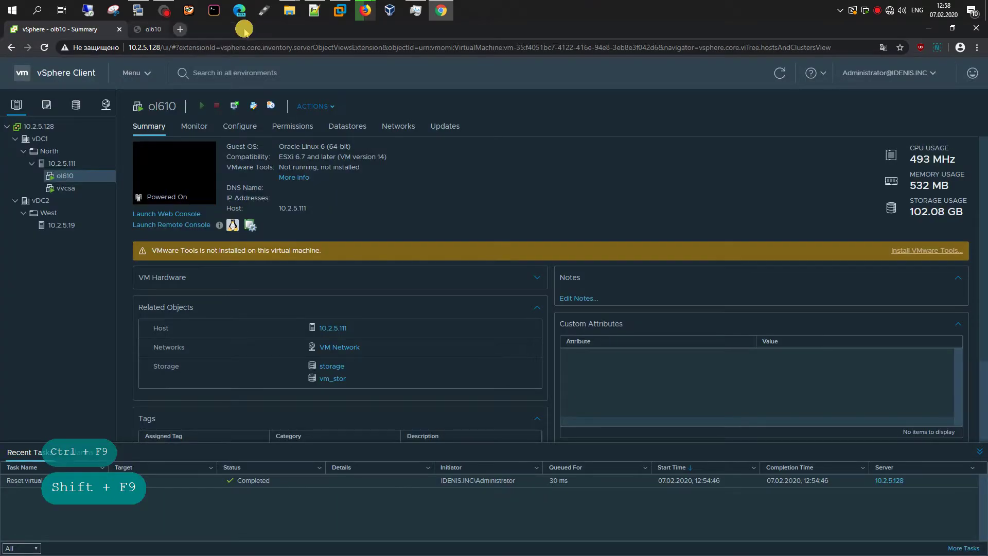
Power off ol610 via Actions > Power > Power Off and confirm
click(332, 106)
mouse_move(355, 137)
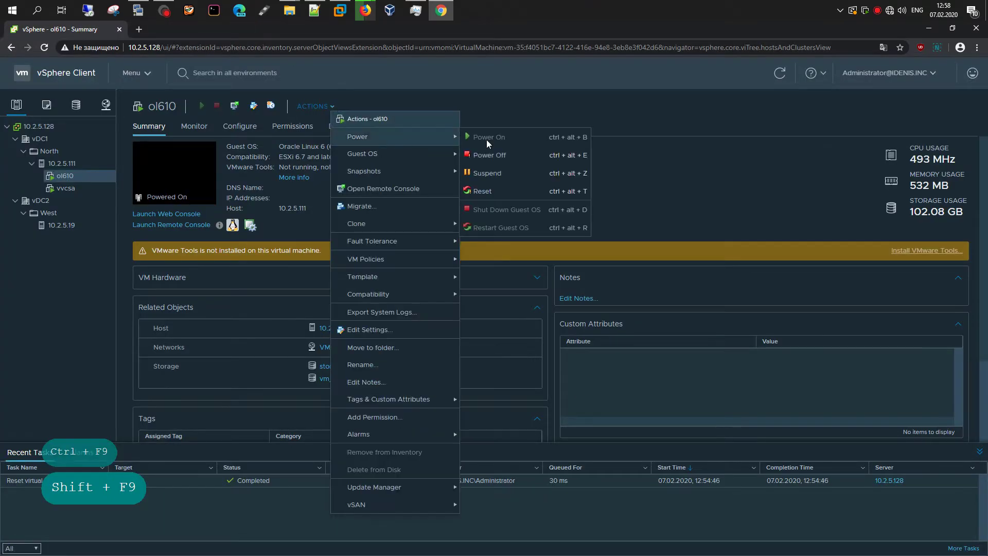
click(512, 154)
click(571, 338)
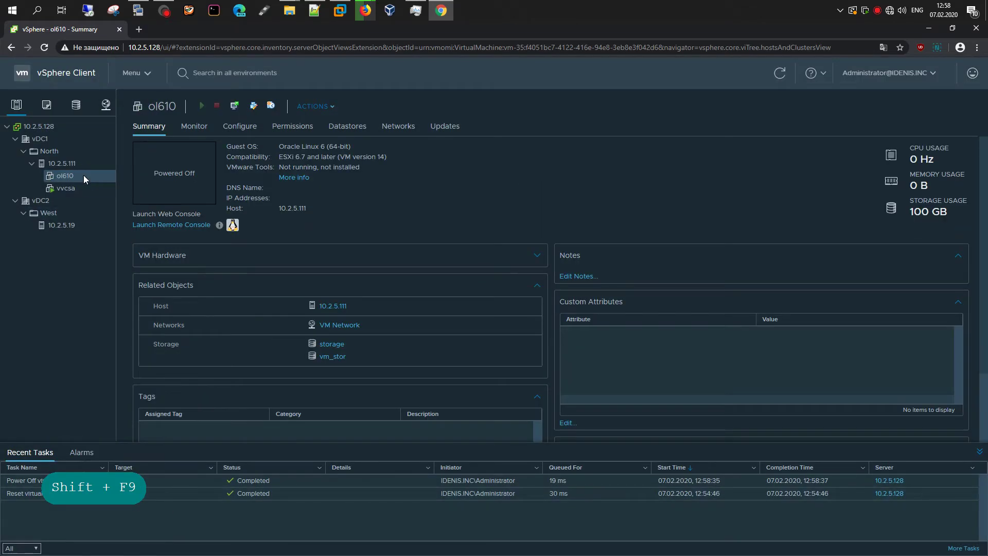
right_click(84, 175)
Start Clone as Template to Library for ol610 with the OVF template type
mouse_move(172, 196)
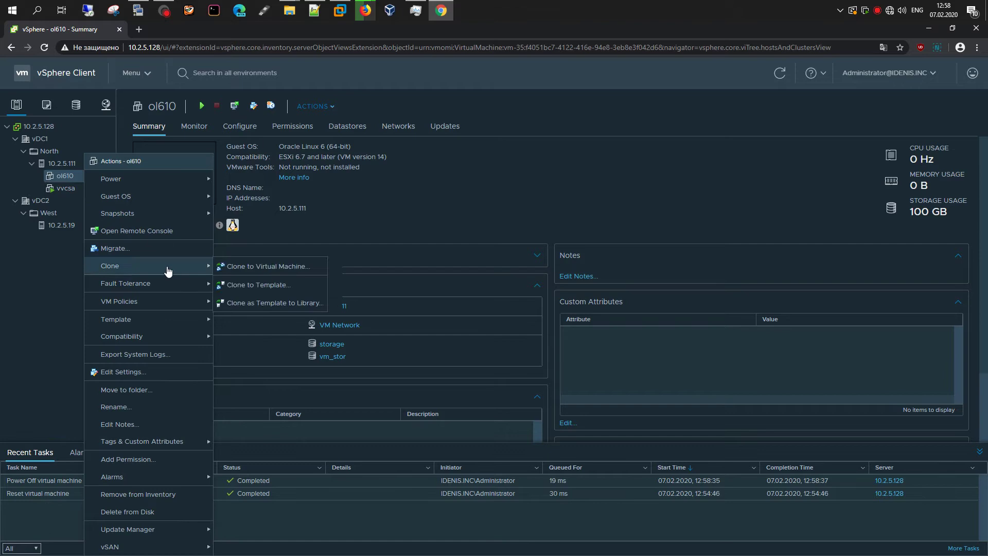
mouse_move(165, 266)
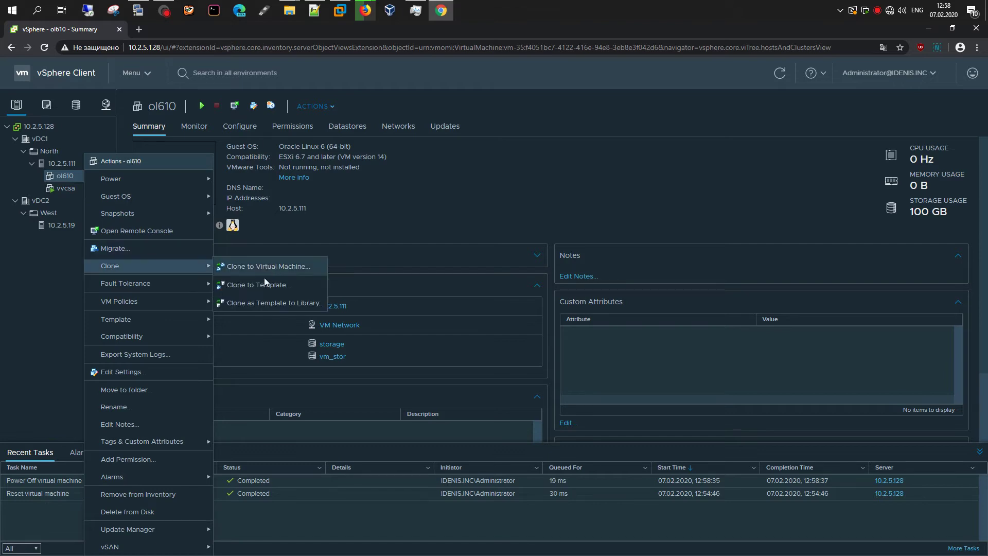
mouse_move(165, 323)
click(270, 302)
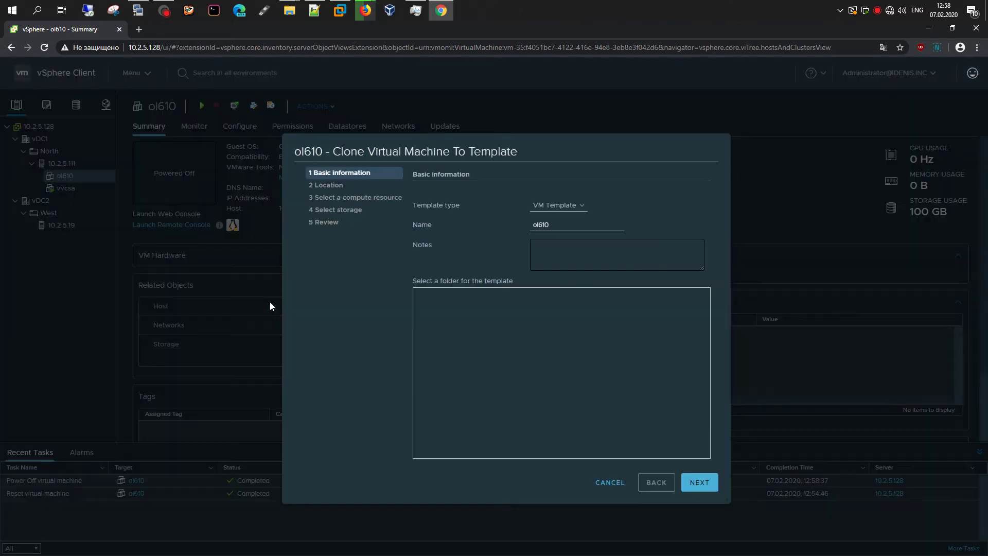
click(558, 212)
click(556, 223)
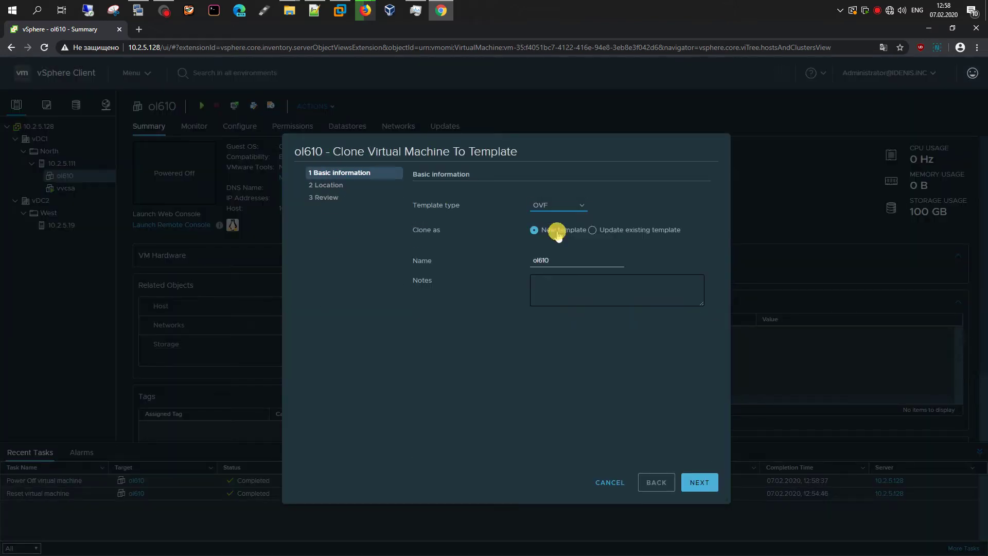
click(569, 325)
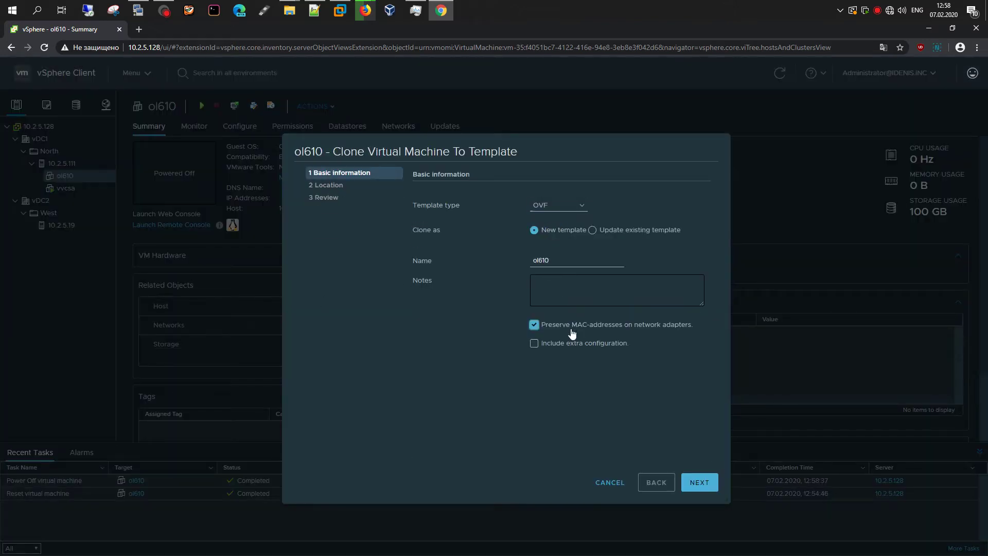
click(570, 343)
click(585, 325)
click(584, 343)
click(697, 473)
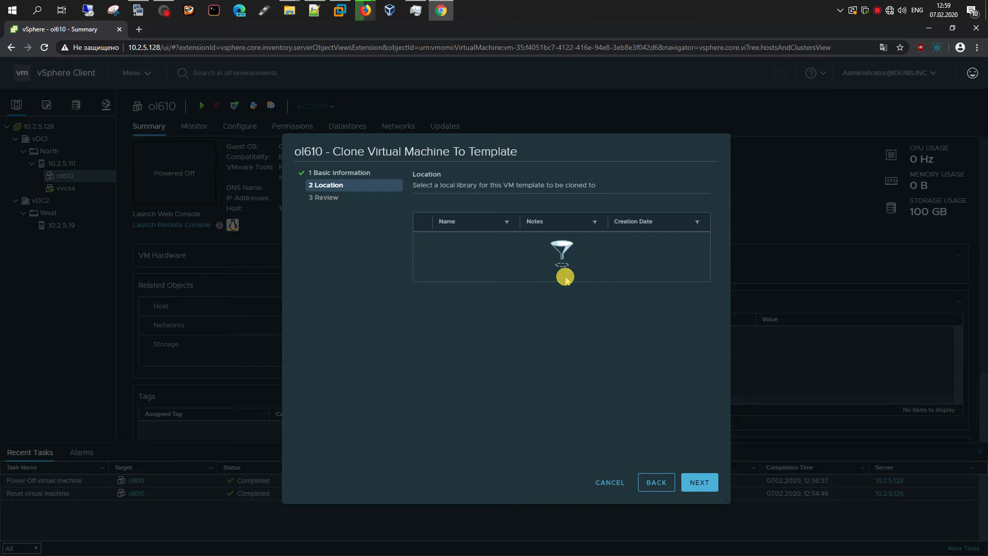
Enable MAC address preservation and extra configuration, target vm-templ, and finish the clone
click(648, 482)
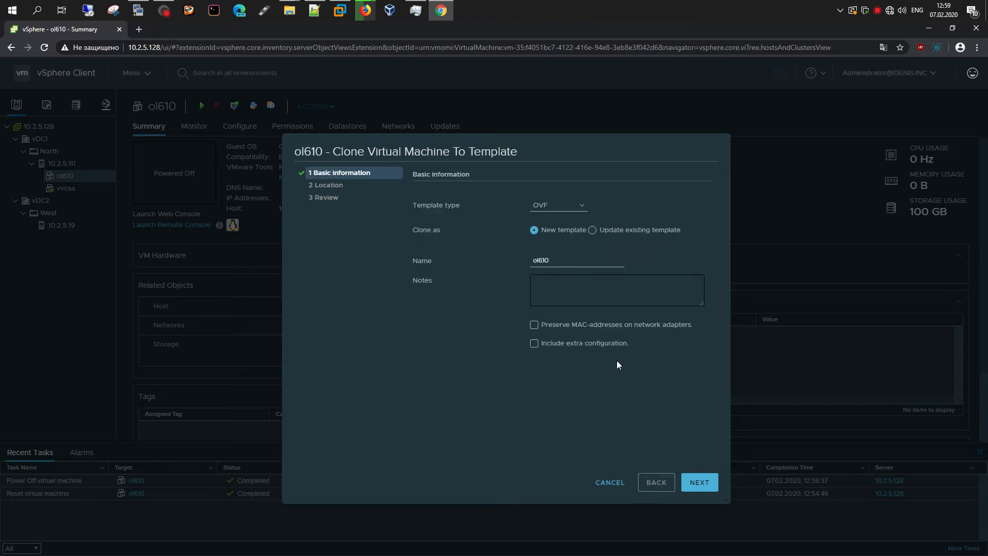
click(553, 324)
click(560, 342)
click(701, 483)
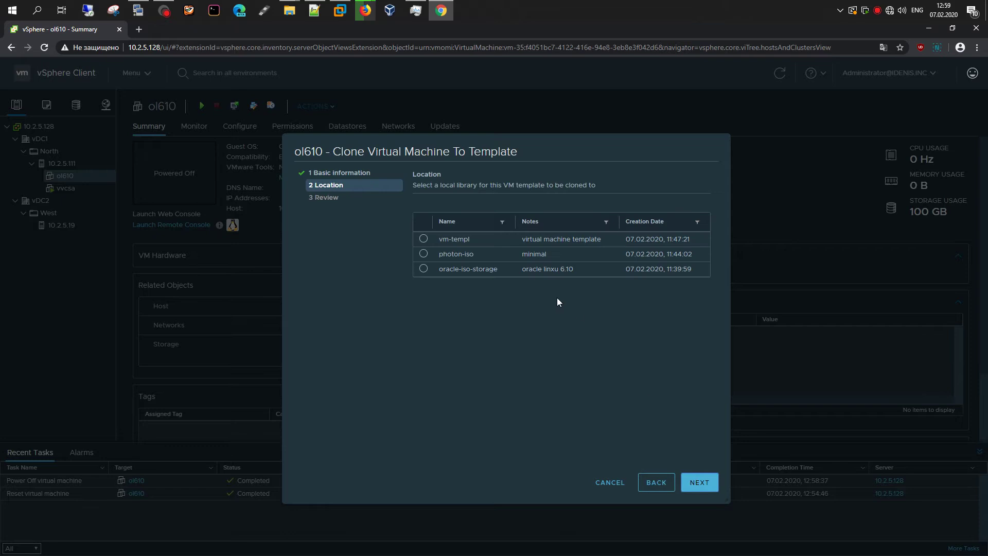
click(421, 239)
click(699, 484)
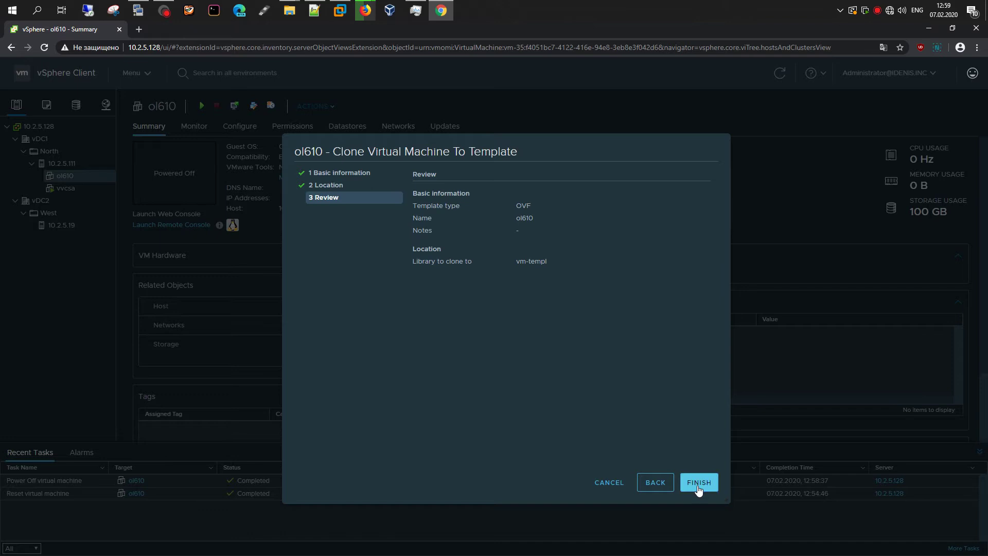
click(698, 484)
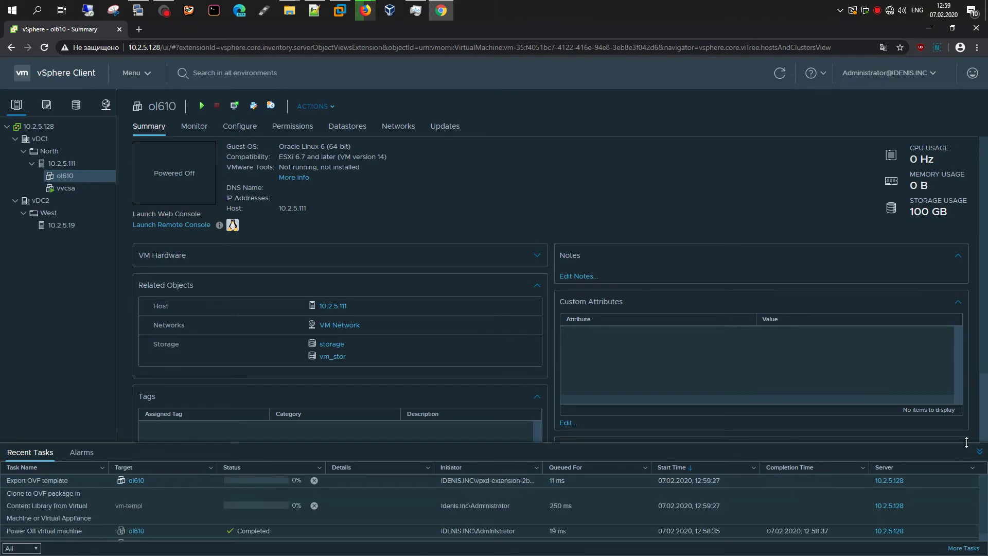
Enlarge Recent Tasks and collapse the Related Objects, Notes, Custom Attributes and Tags portlets during export
drag(966, 442, 953, 375)
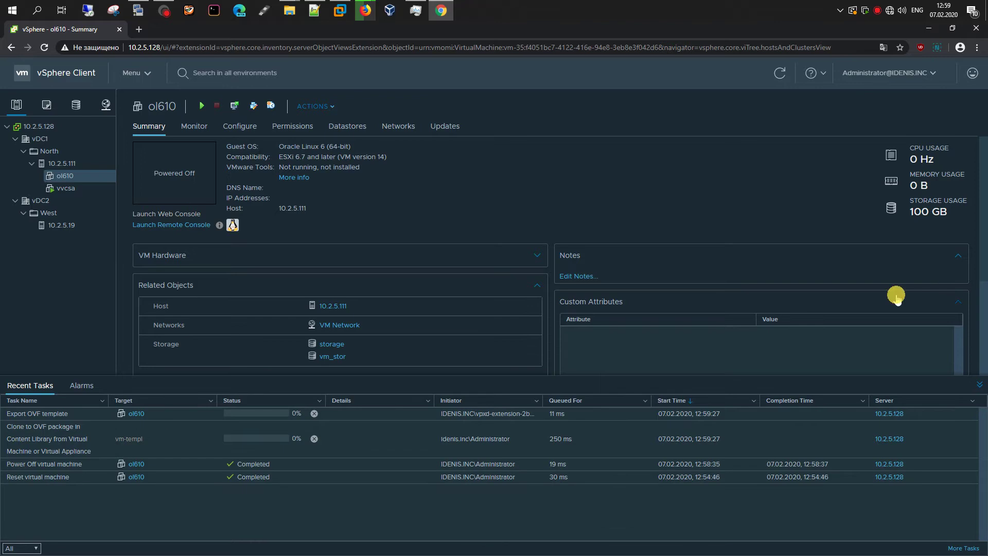
click(328, 286)
click(607, 260)
click(536, 287)
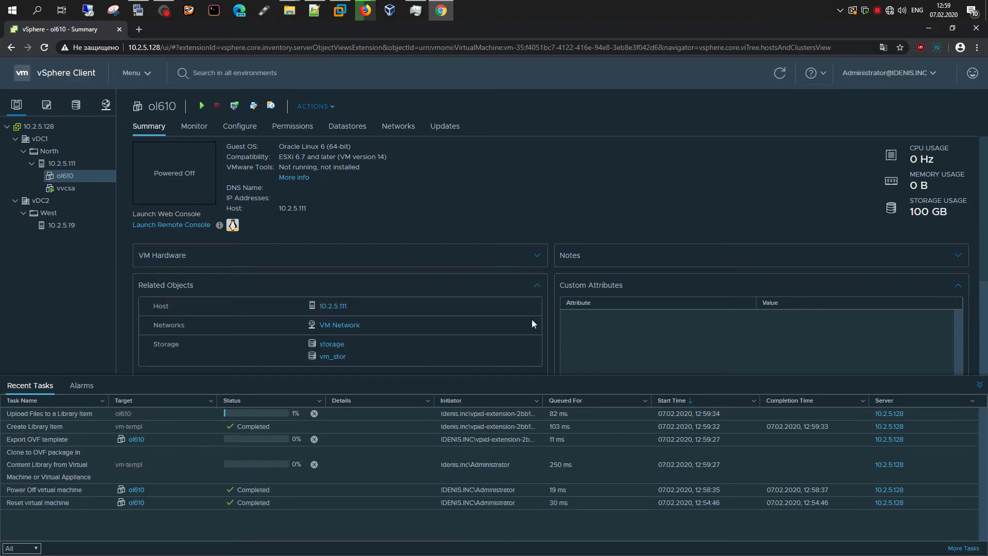
click(536, 286)
click(957, 286)
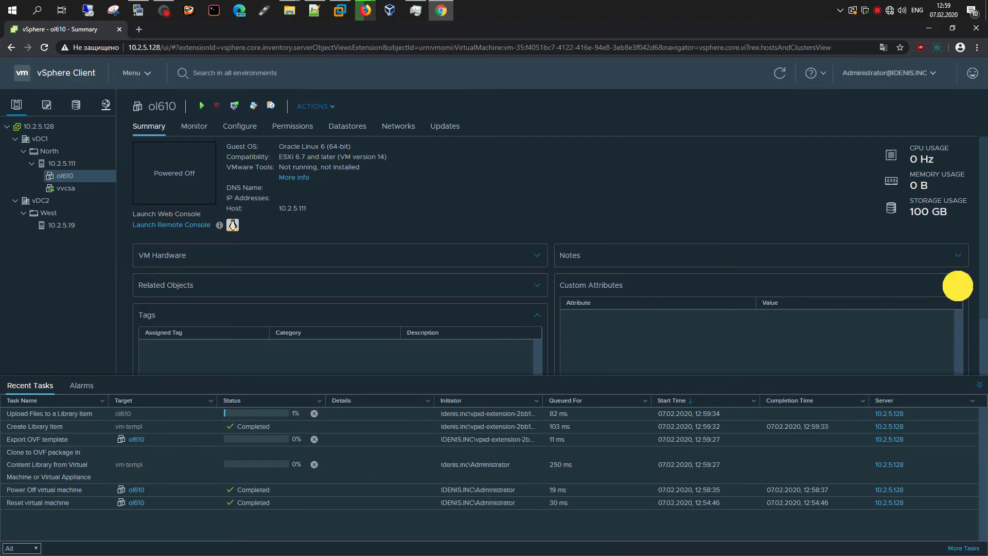
click(537, 315)
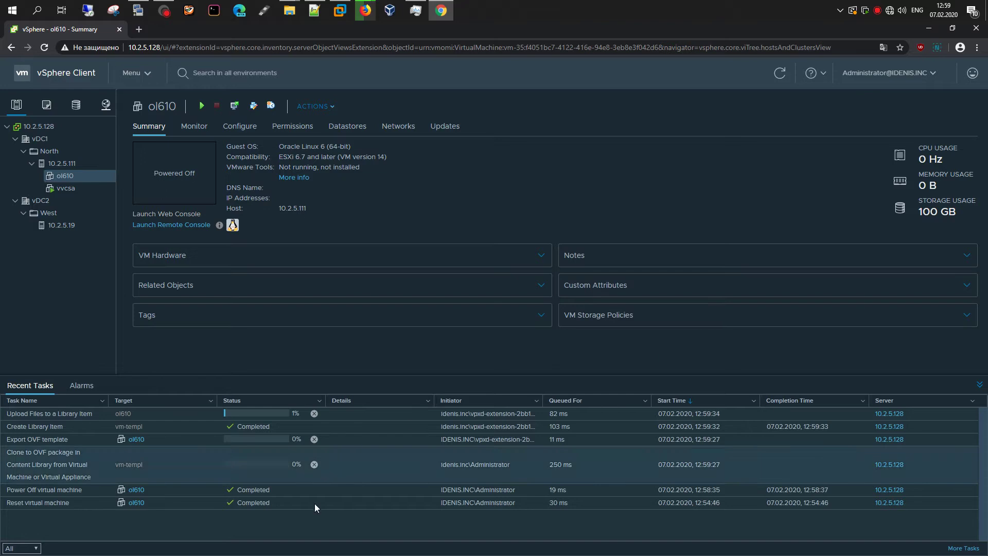
key(shift)
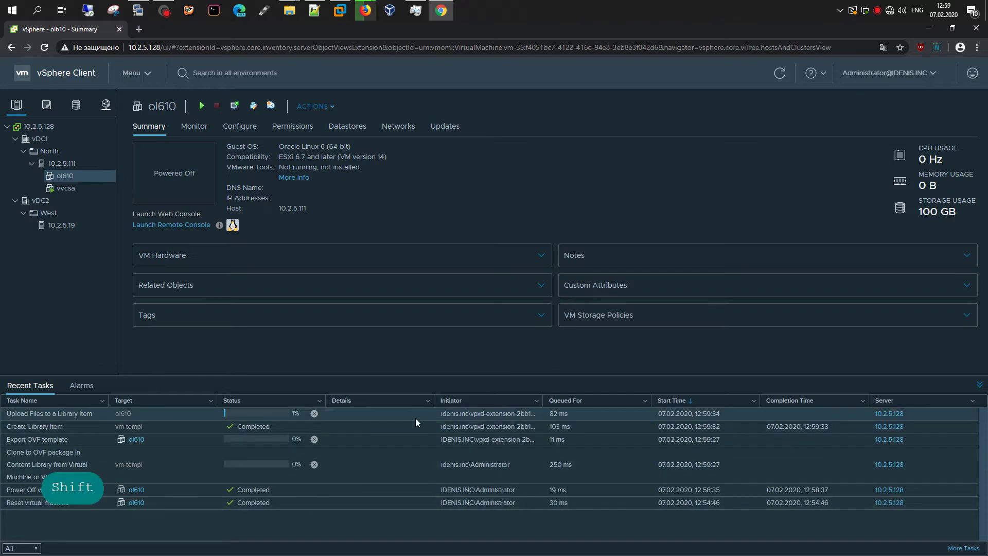
key(shift+F8)
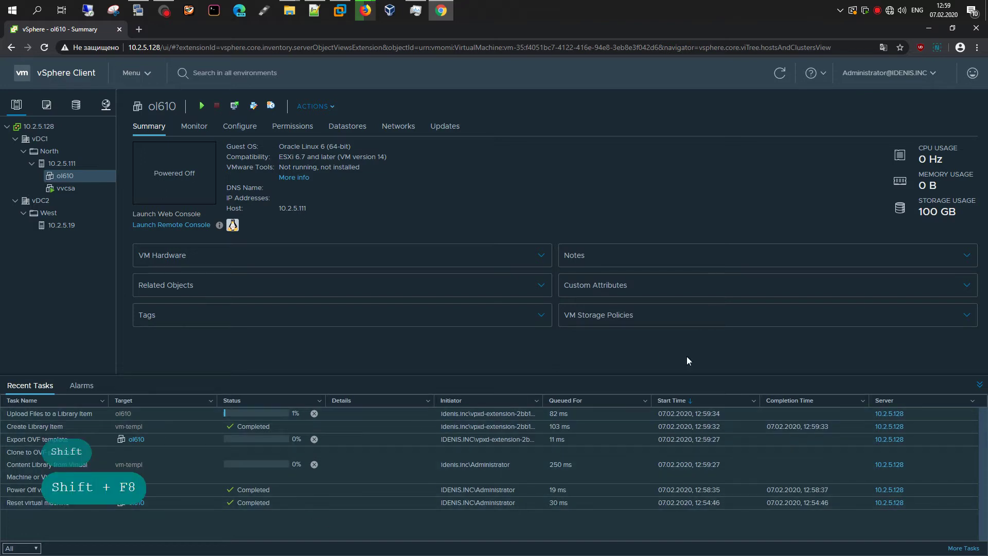
key(shift+F9)
key(shift+F9)
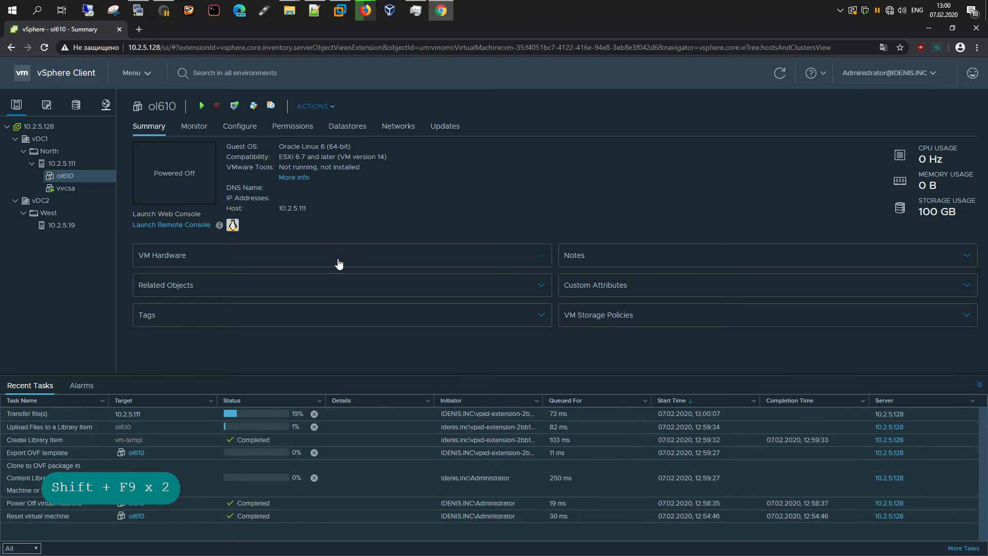
key(shift+F9)
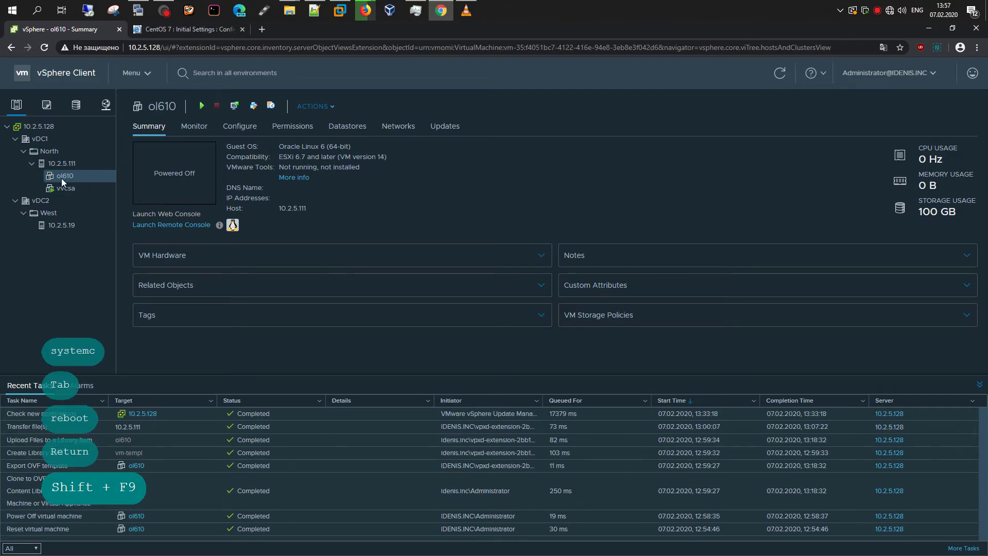
Open the ol610 template in the vm-templ content library and expand its Storage details
click(136, 73)
click(168, 202)
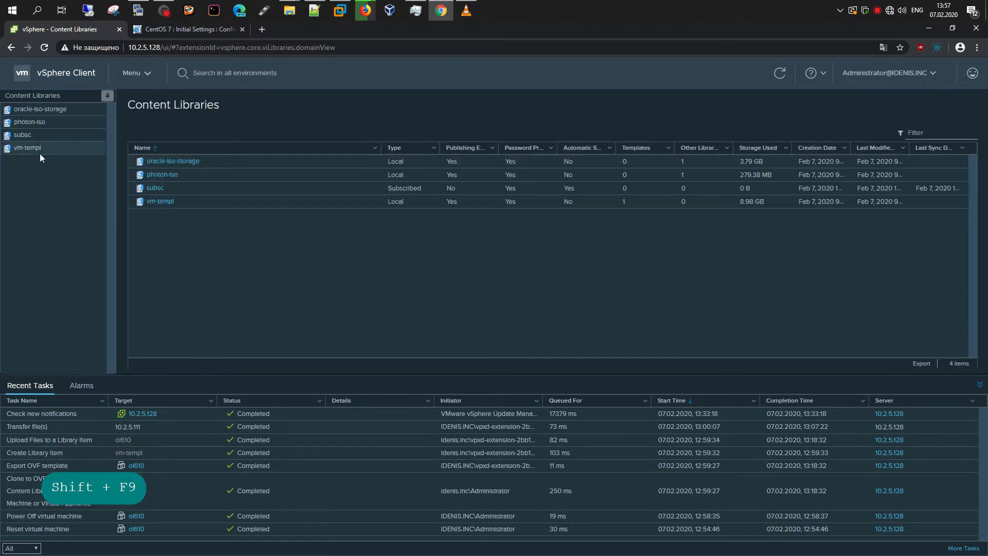
click(39, 148)
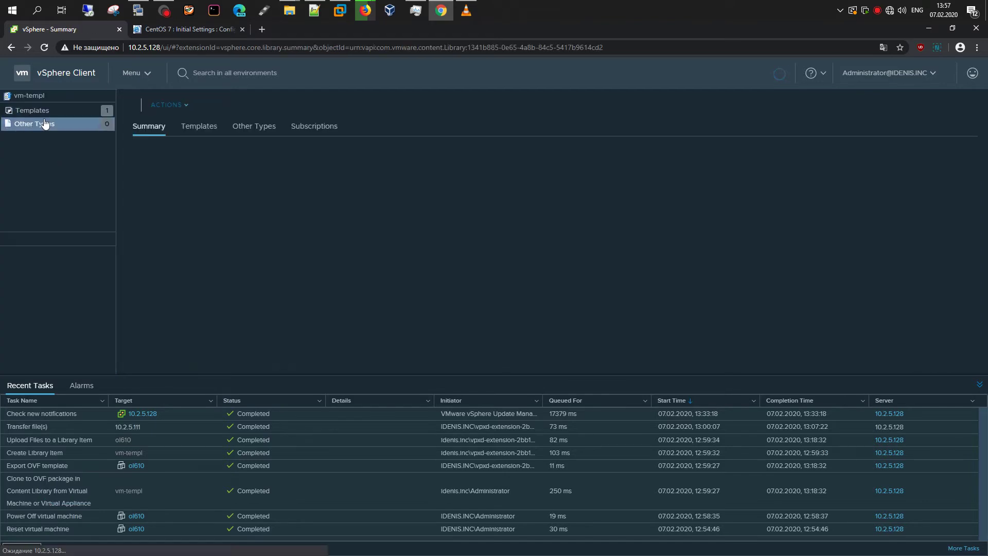
click(48, 109)
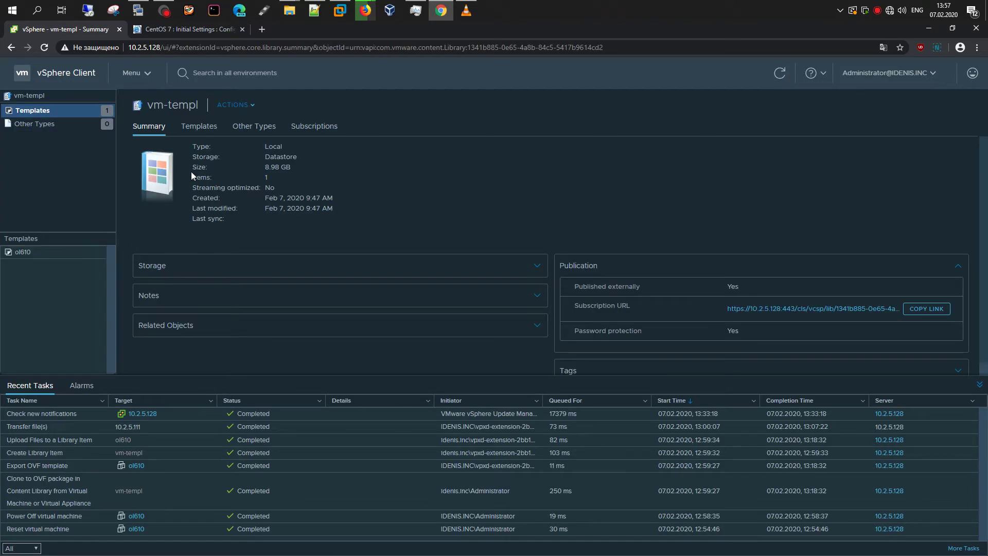
click(50, 253)
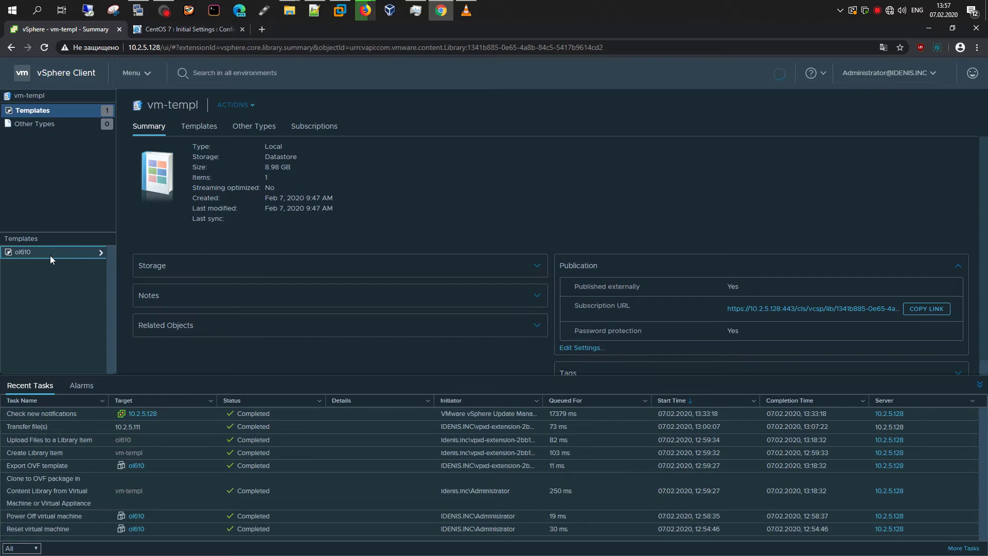
click(155, 265)
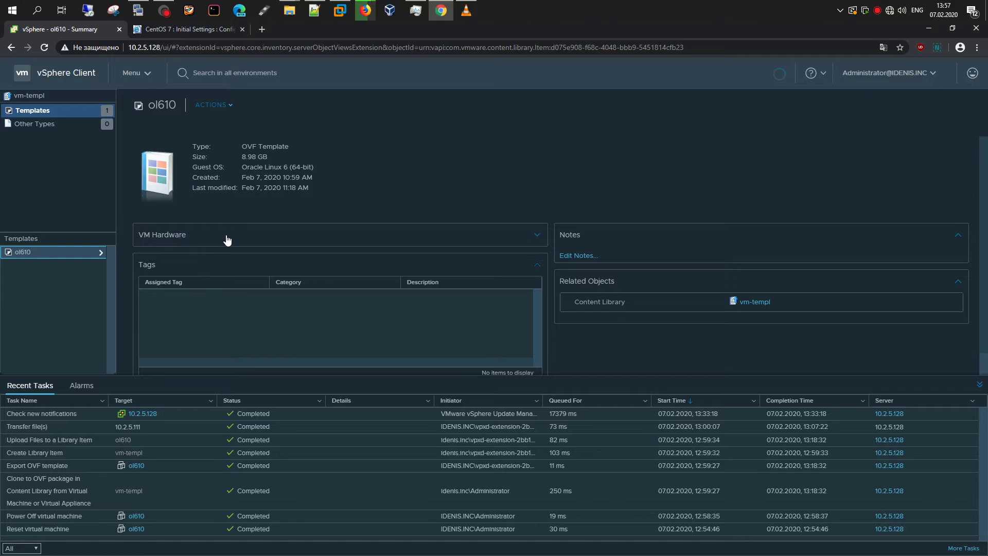
Expand the ol610 template's hardware details and toggle the Notes card
click(229, 231)
click(695, 243)
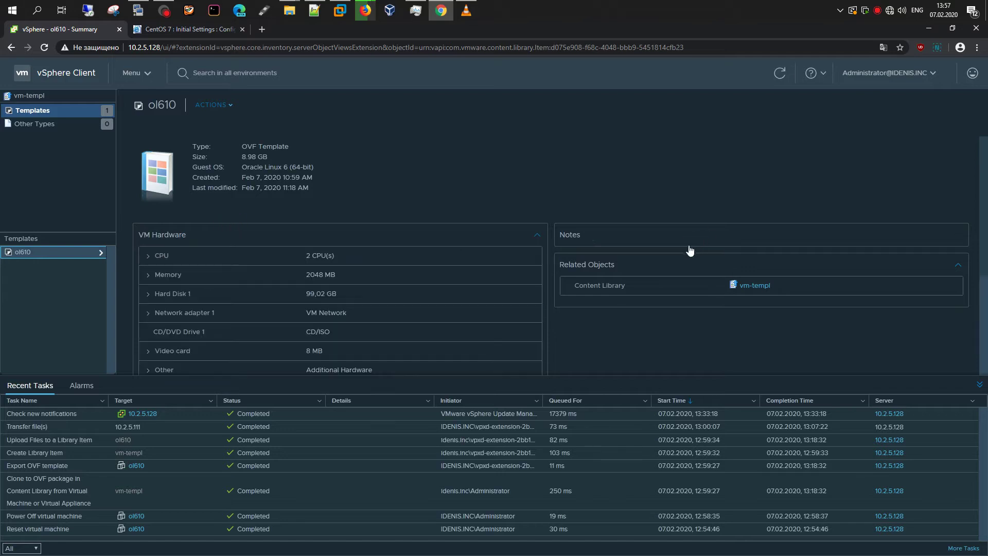
click(689, 246)
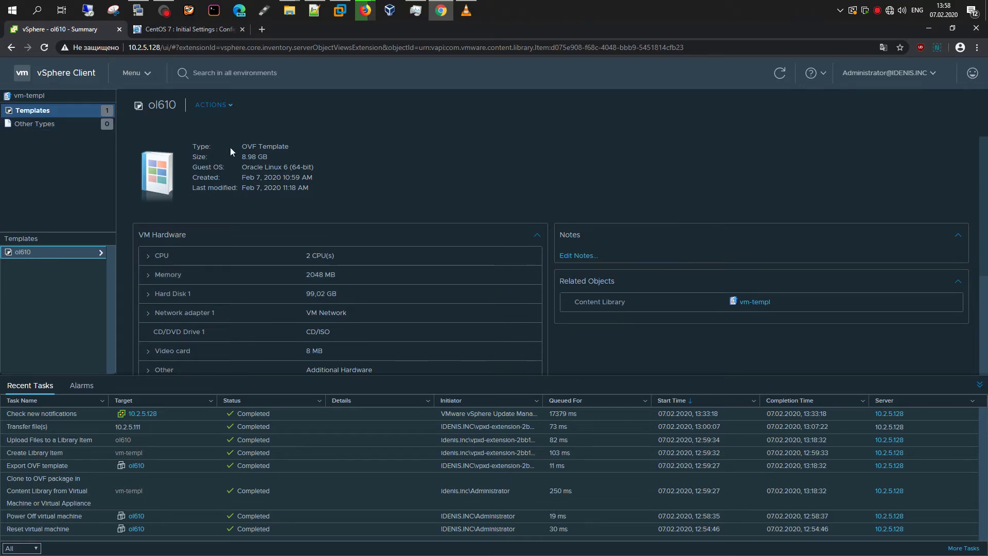
drag(230, 150, 159, 144)
click(275, 189)
click(360, 205)
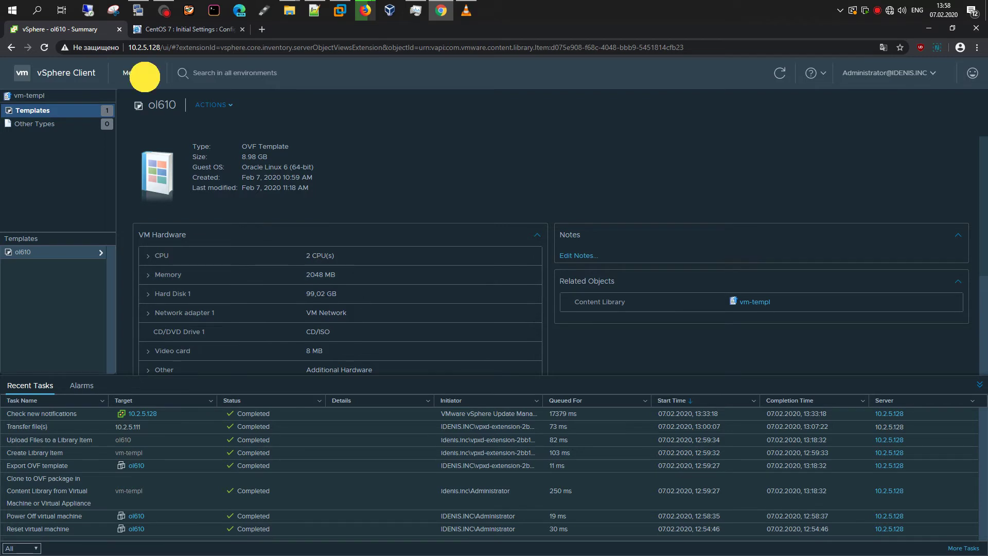
click(140, 72)
Look at the subsc content library, then return Home and select ol610 in Hosts and Clusters
click(169, 198)
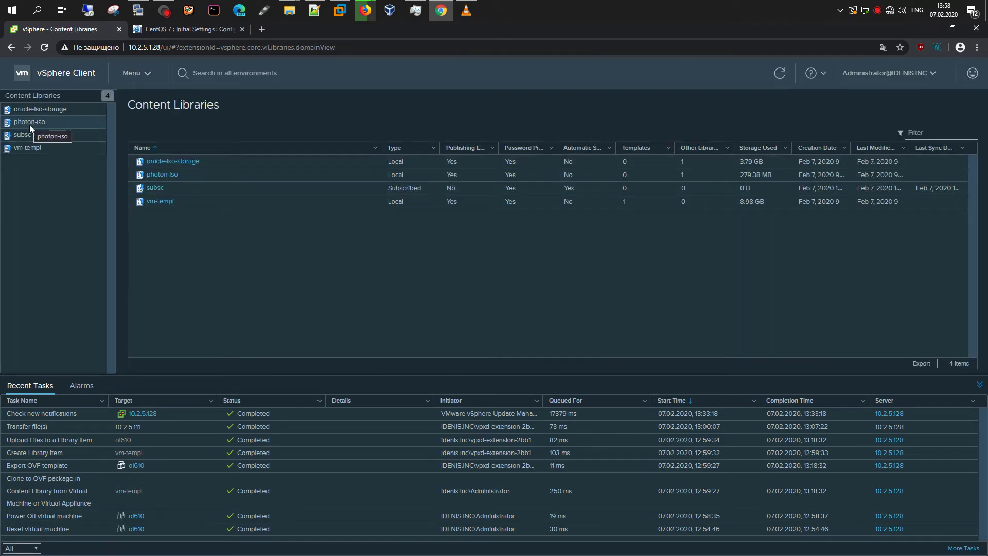
click(30, 135)
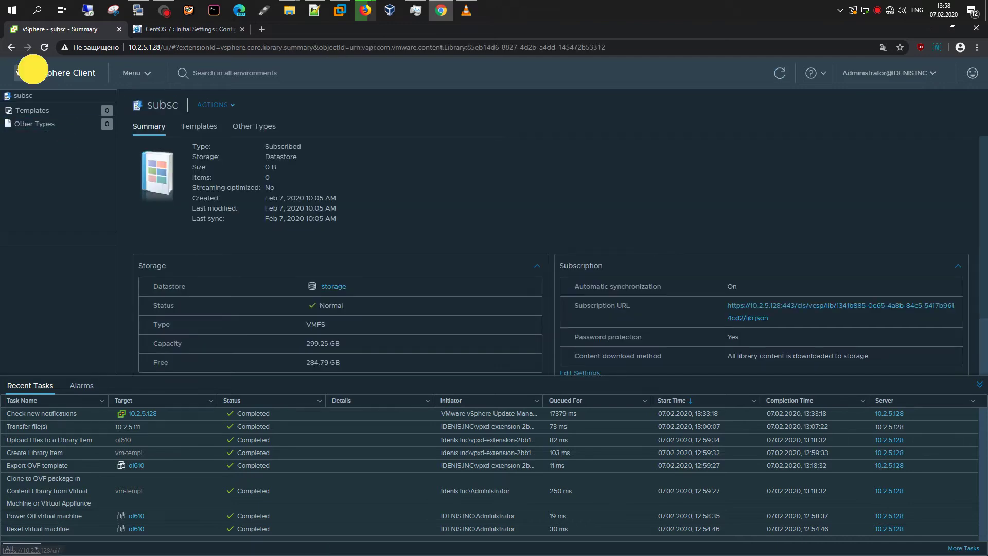
click(33, 72)
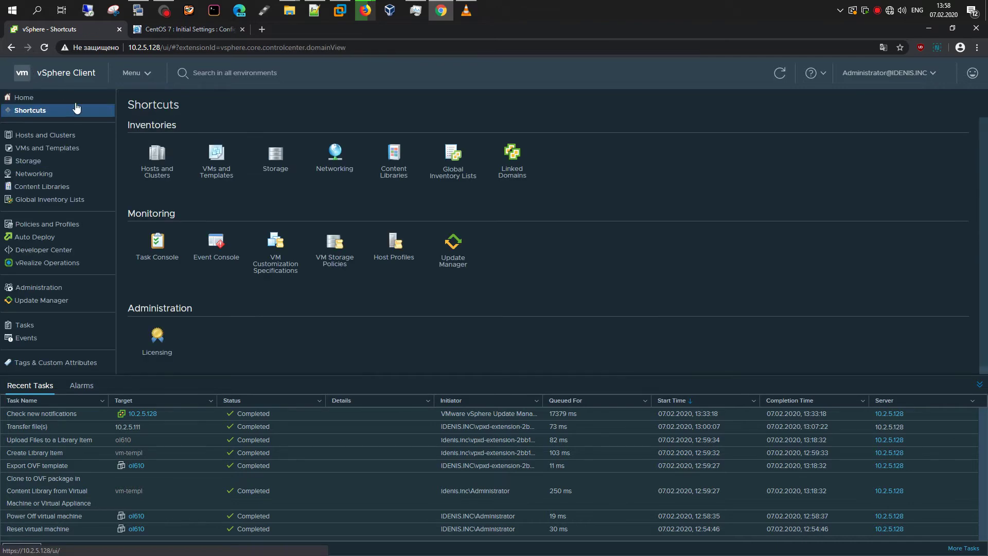
click(133, 76)
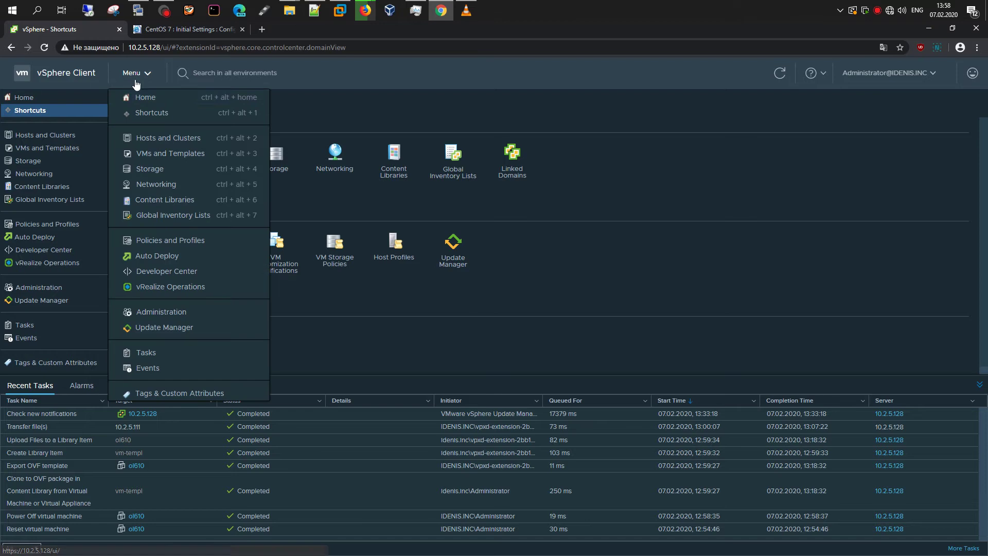
click(168, 103)
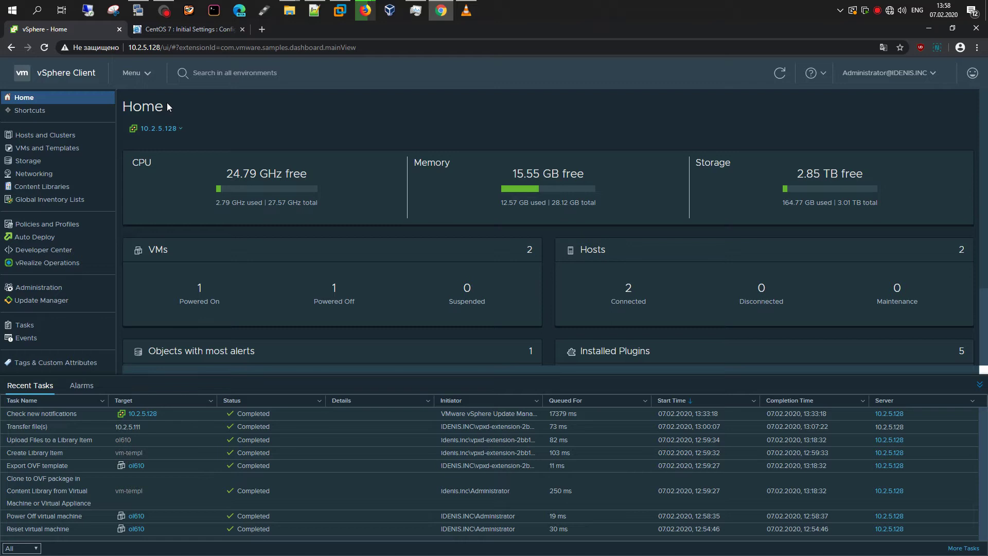
click(71, 137)
click(63, 175)
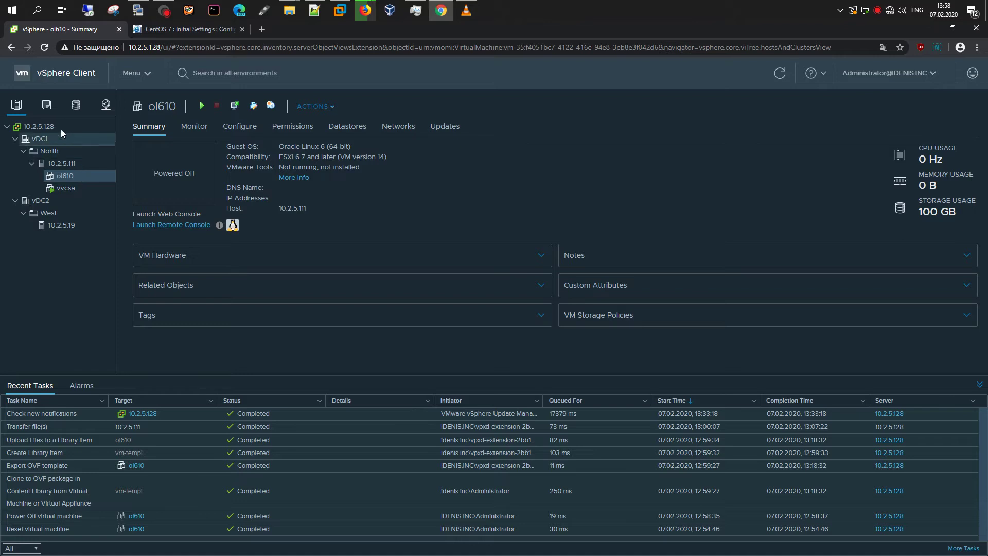
Start a new virtual machine on host 10.2.5.111 named Photon3, located in vDC1
right_click(73, 163)
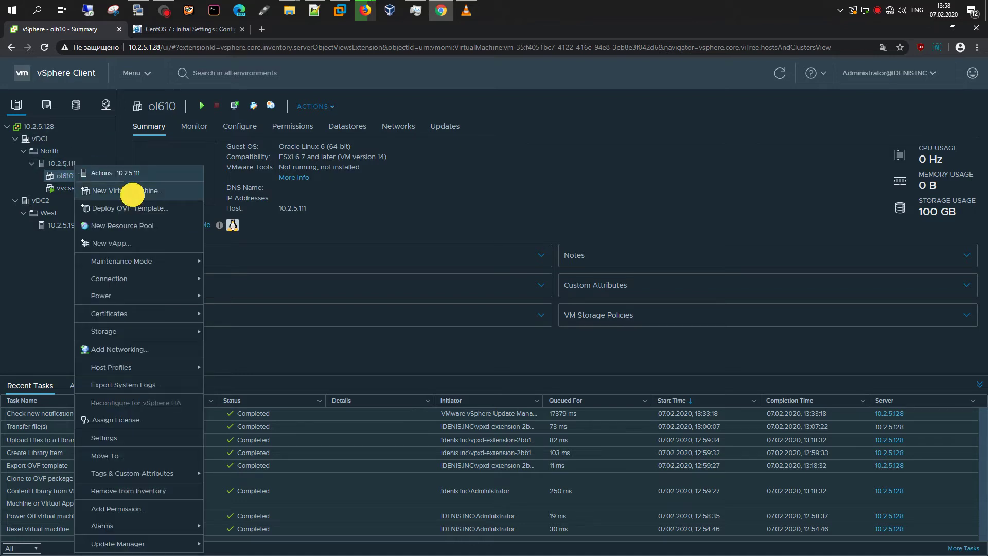
click(127, 191)
click(699, 481)
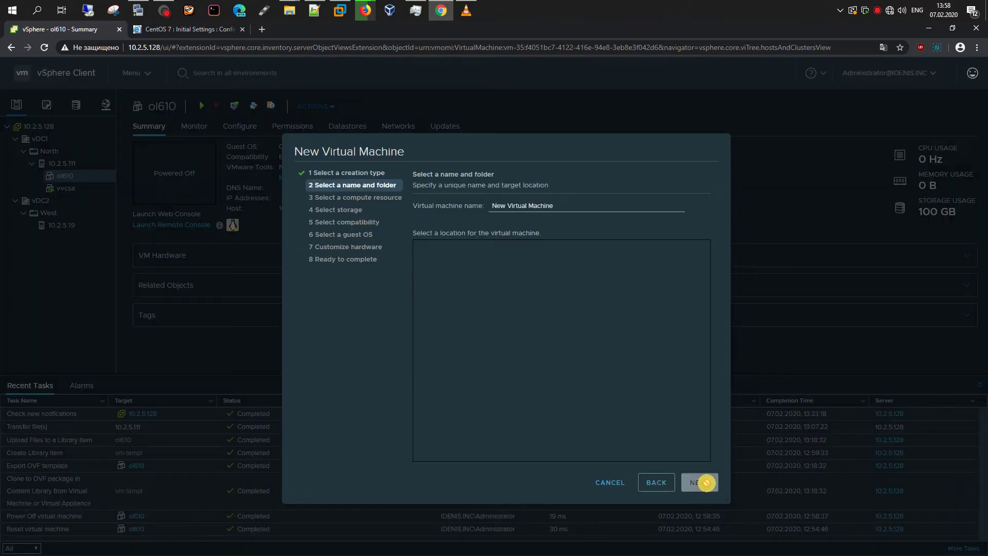
drag(559, 208, 380, 211)
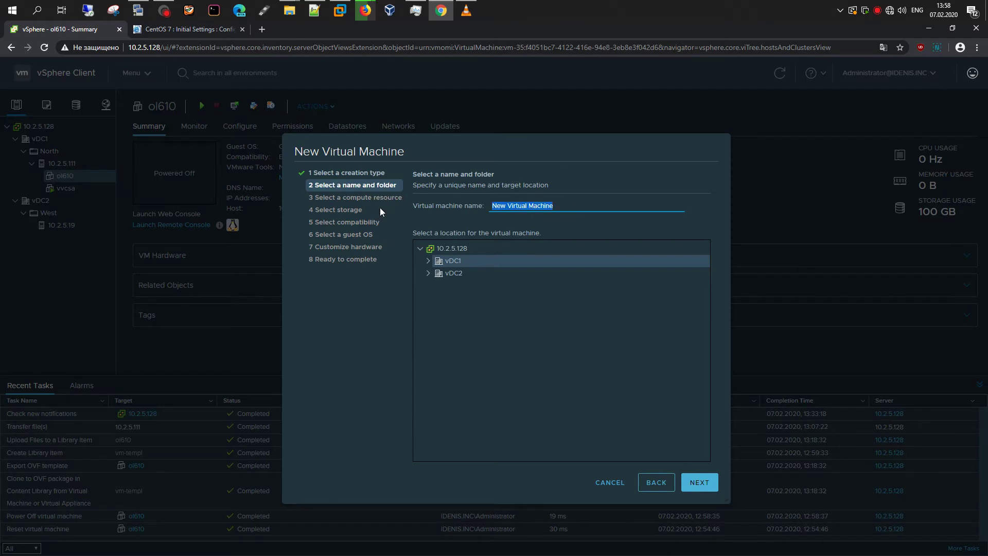
text(po)
key(BackSpace)
key(BackSpace)
text(p)
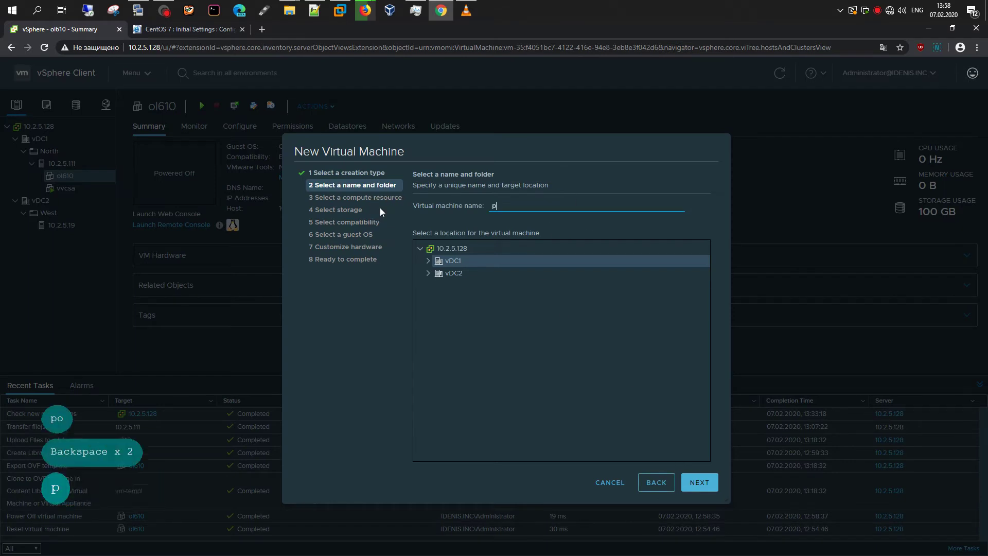
key(BackSpace)
key(Caps_Lock)
text(P)
key(Caps_Lock)
text(hoto)
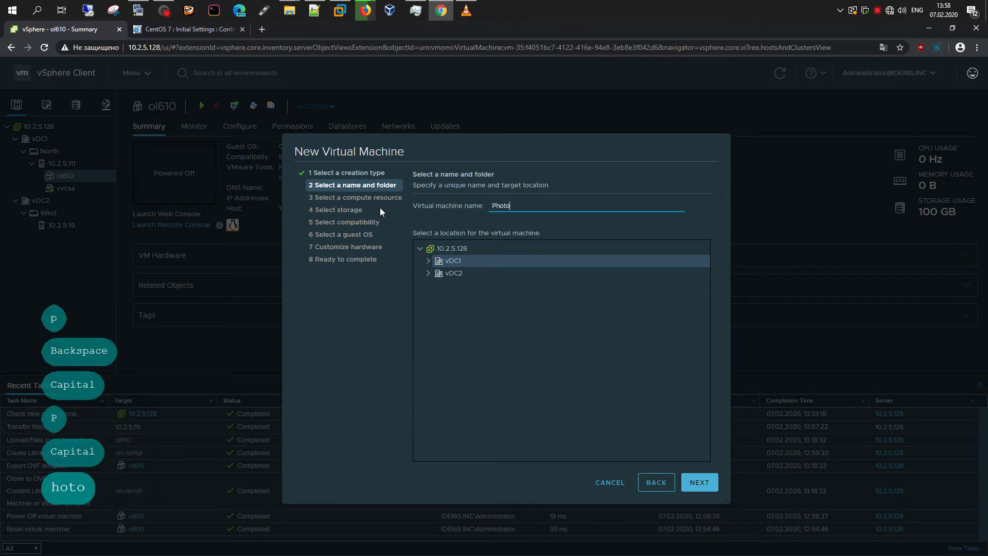
text(n3)
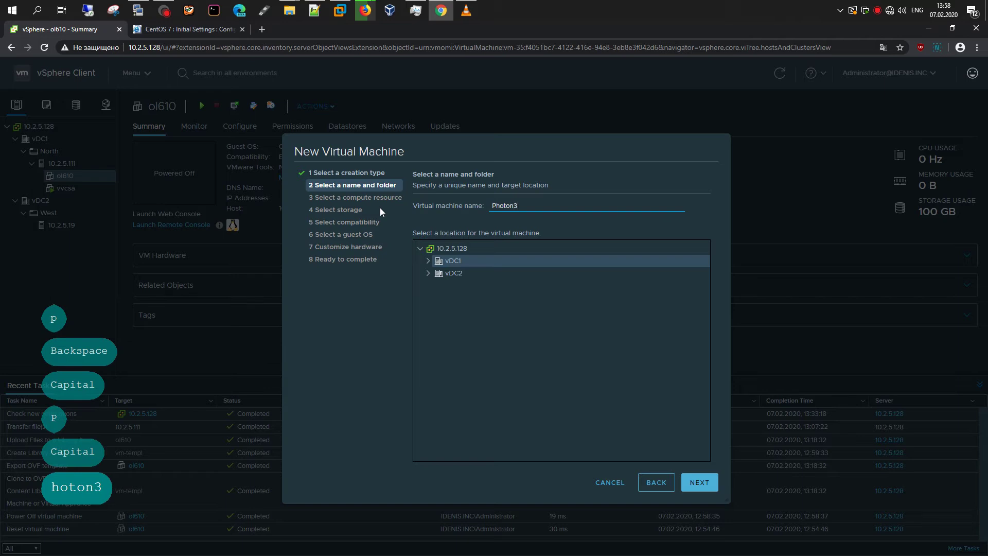
click(428, 261)
Keep host 10.2.5.111, choose the vm_stor datastore, and keep ESXi 6.7 compatibility
click(695, 481)
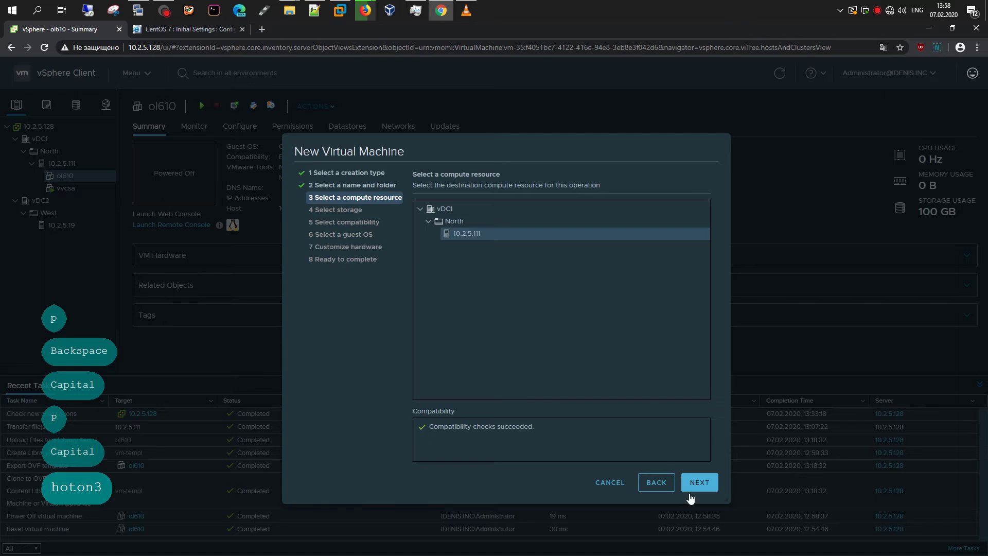
click(702, 486)
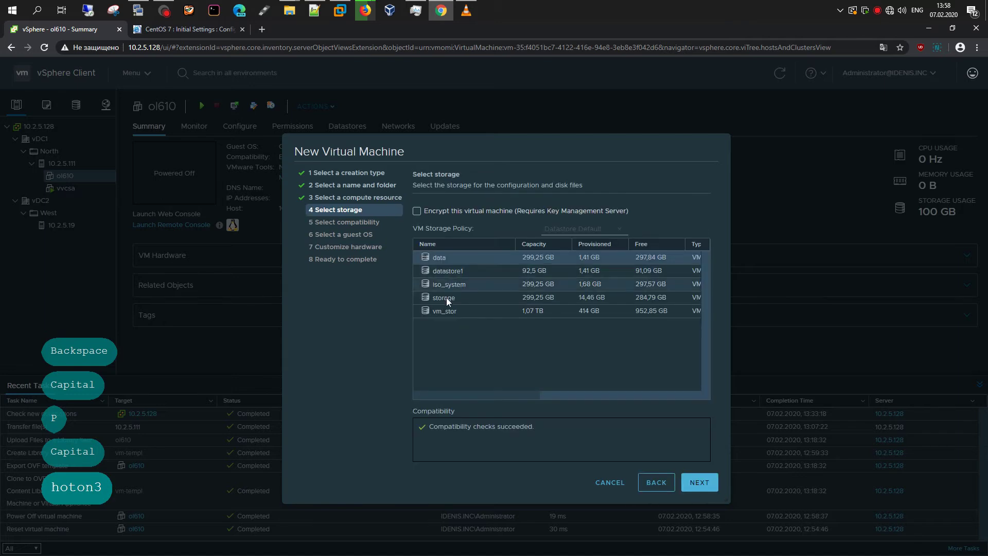
click(454, 309)
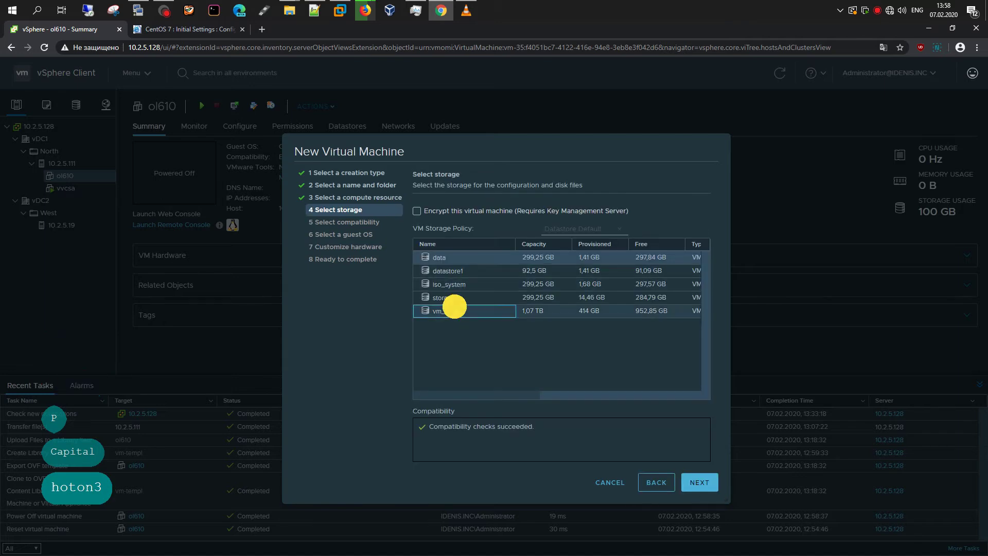
click(562, 224)
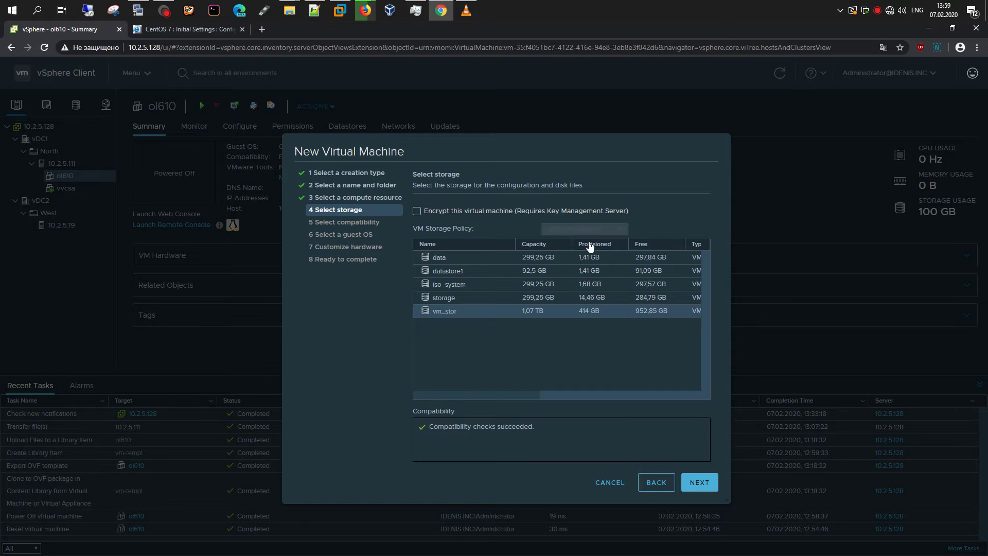
click(705, 492)
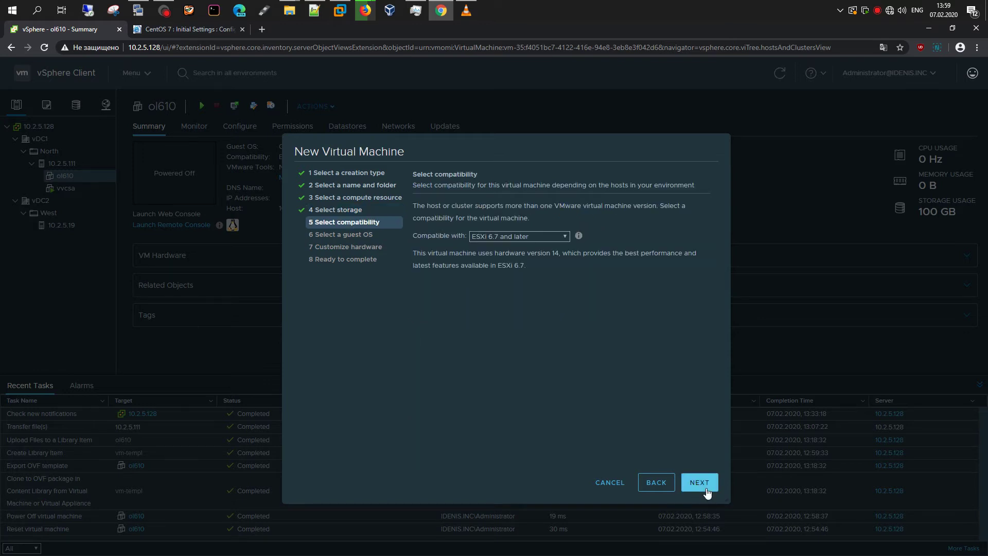
click(694, 479)
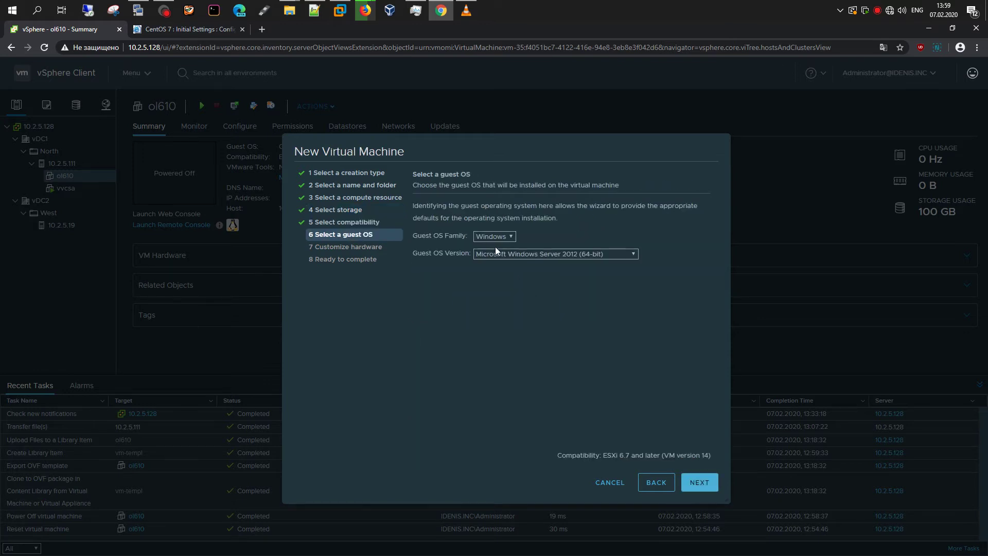
Set the guest OS to Linux, VMware Photon OS (64-bit)
click(498, 236)
click(491, 253)
click(491, 254)
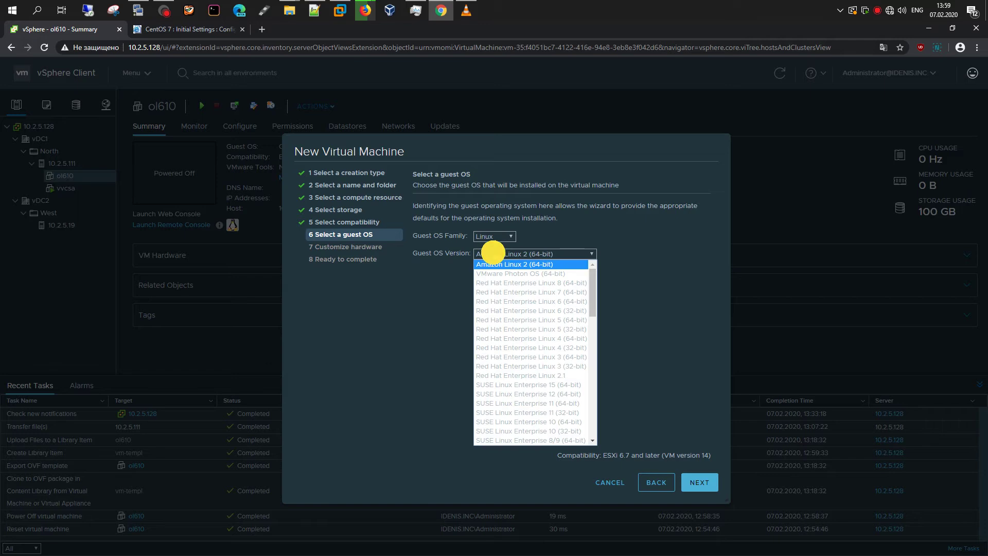
drag(594, 293, 579, 463)
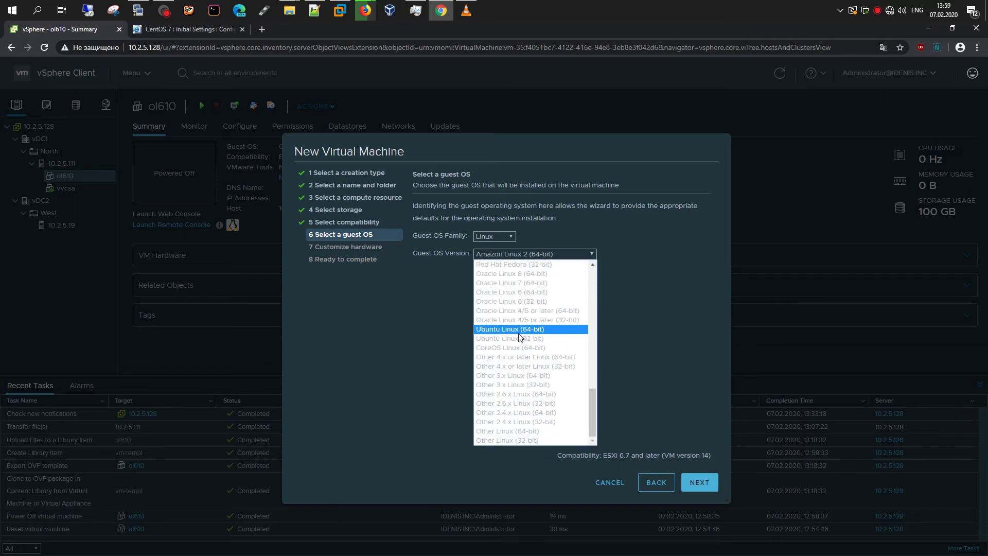
scroll(521, 339, up, 3)
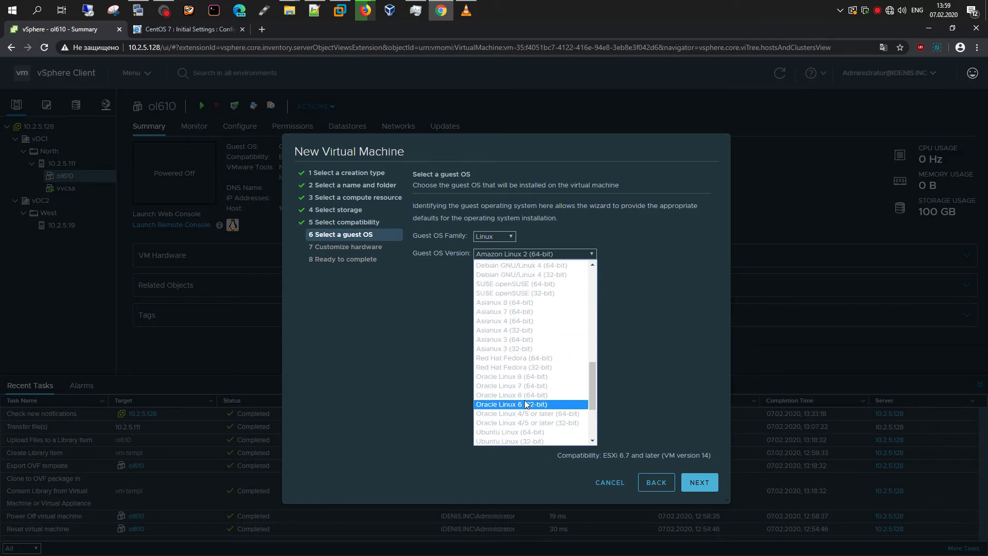
scroll(531, 367, down, 3)
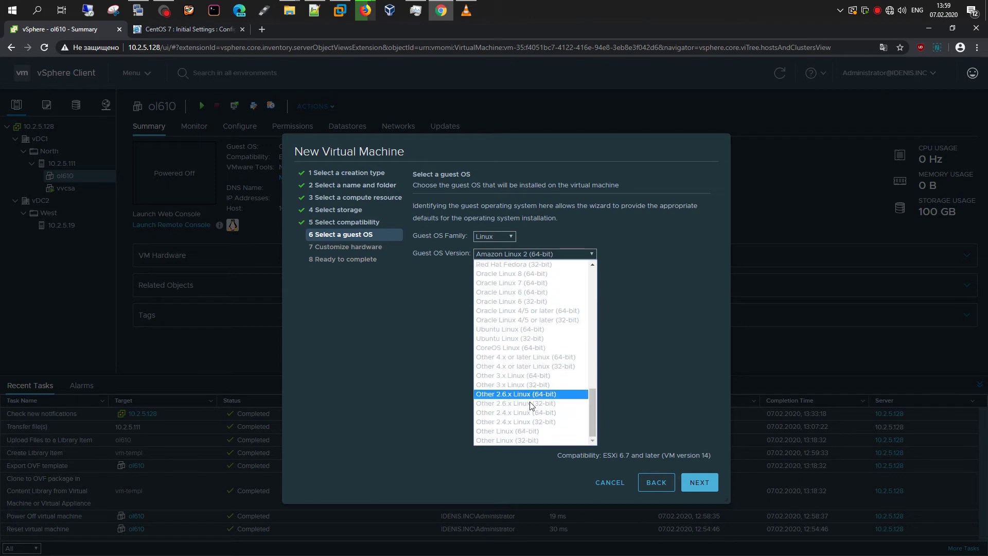
scroll(536, 383, up, 10)
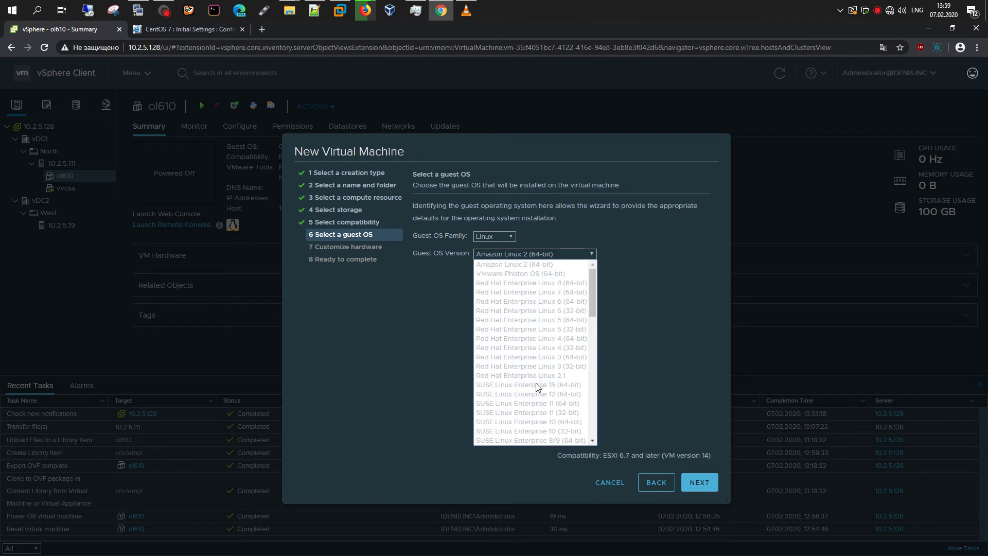
click(520, 273)
click(690, 479)
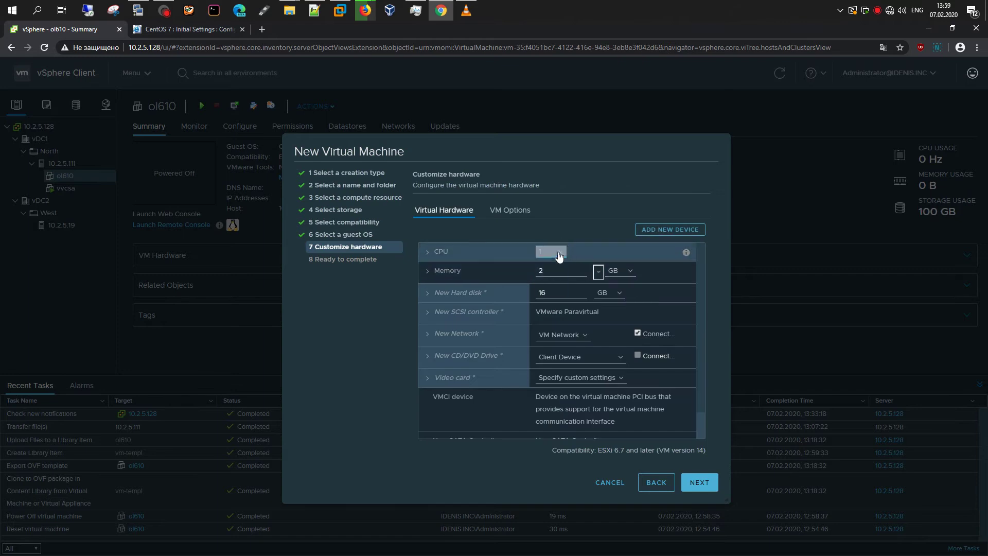
Give the VM 2 CPUs and a 100 GB hard disk
click(558, 252)
click(557, 271)
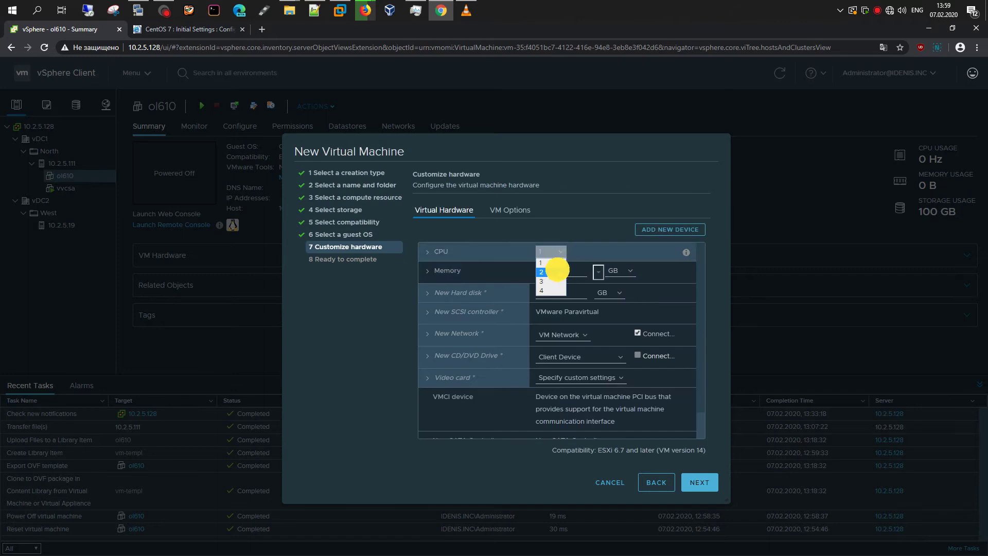
drag(562, 282, 489, 282)
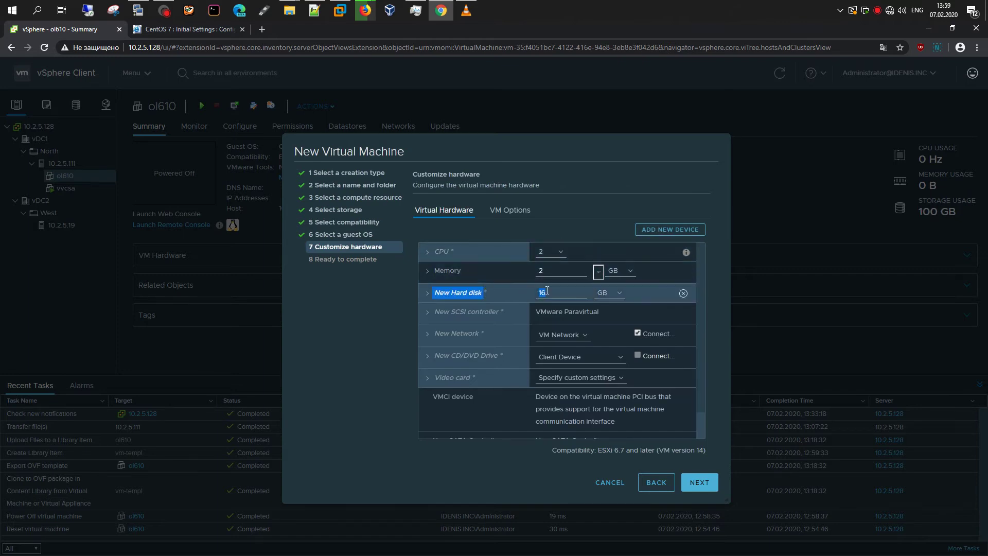
drag(561, 292, 536, 294)
text(100)
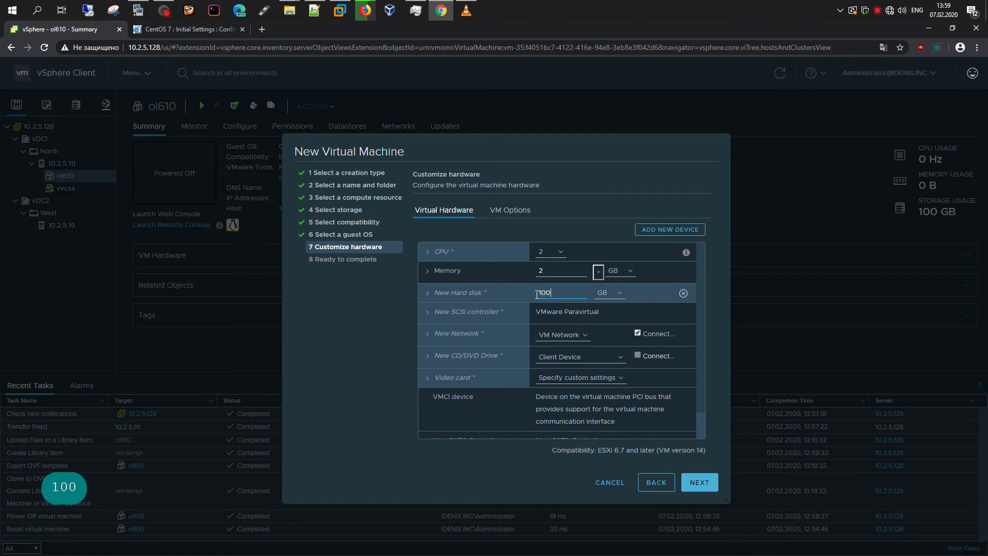
click(137, 10)
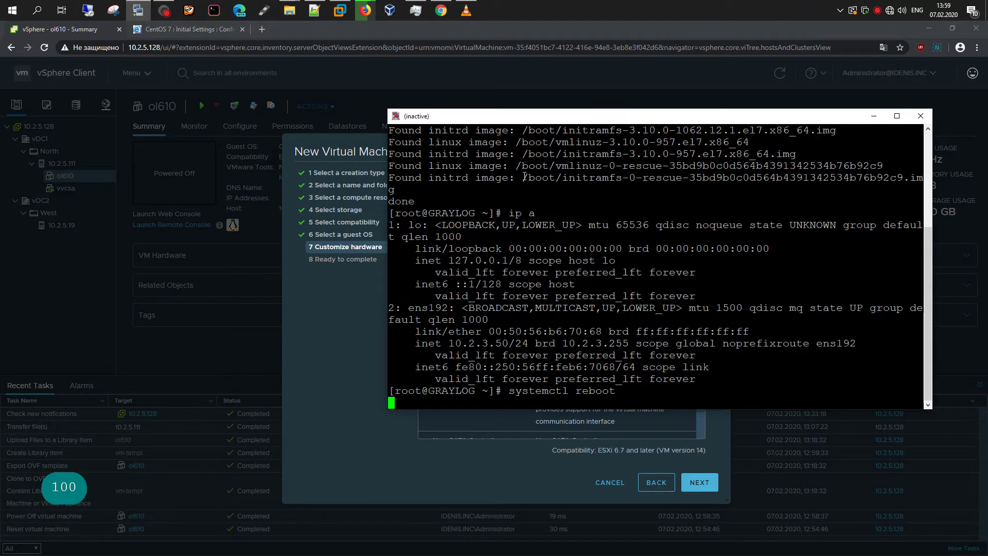
key(shift+F9)
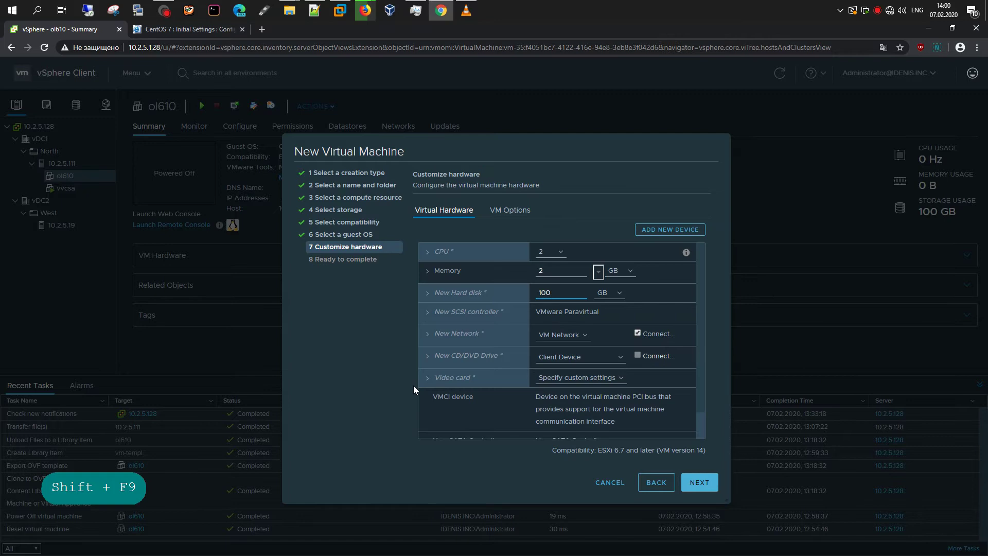
Mount the photon-minimal-3.0 Content Library ISO on the CD/DVD drive and tick Connect
click(566, 355)
click(574, 395)
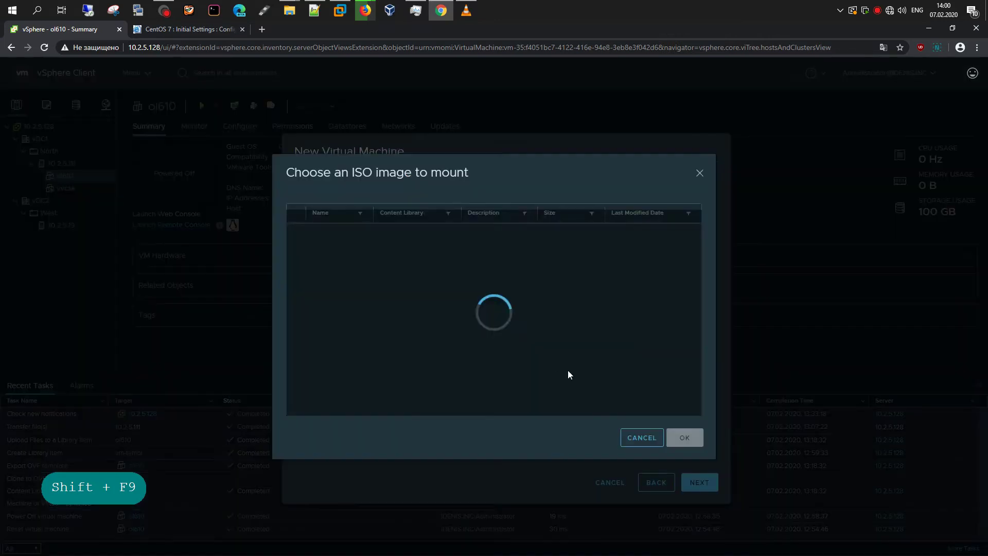
click(297, 231)
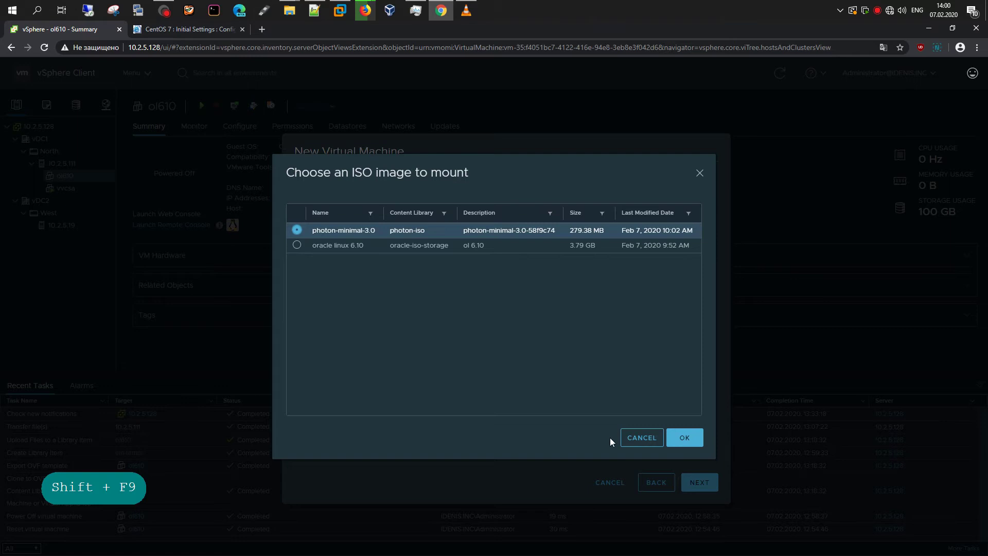
click(694, 438)
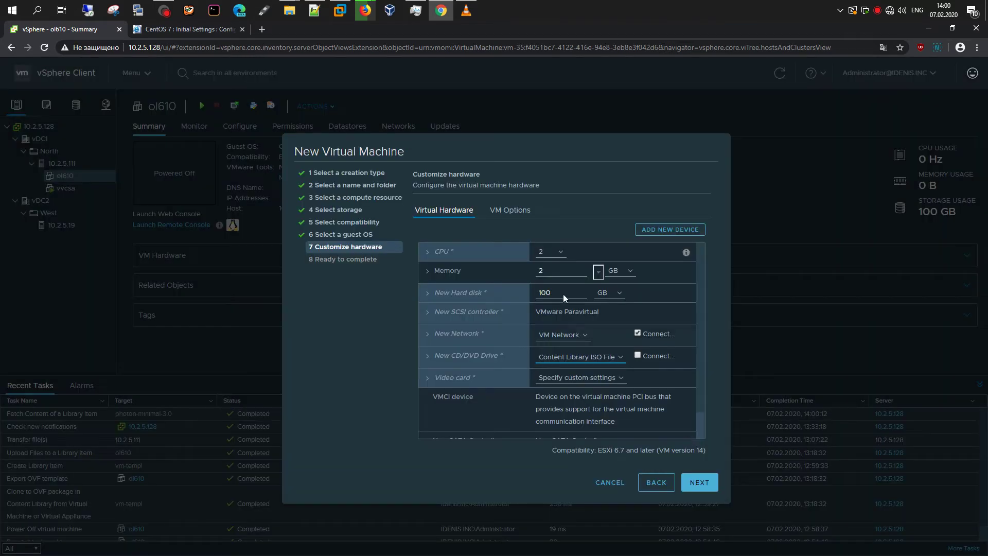
scroll(568, 306, down, 1)
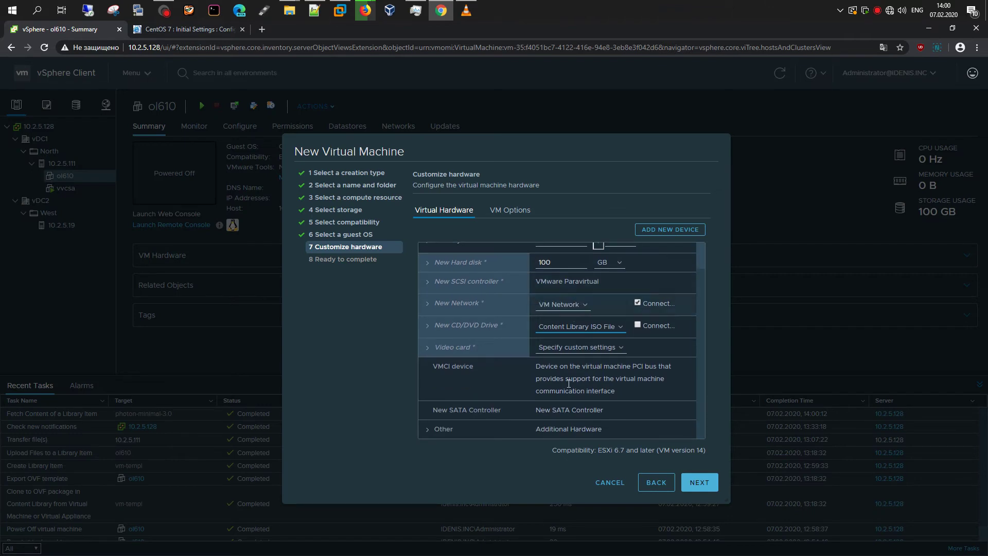
scroll(566, 288, up, 1)
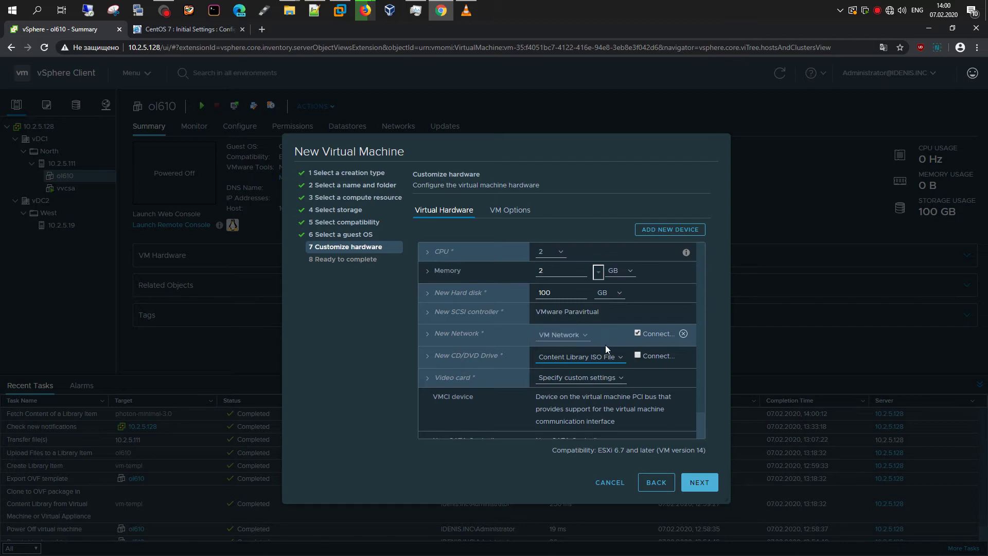
click(638, 355)
scroll(545, 381, down, 1)
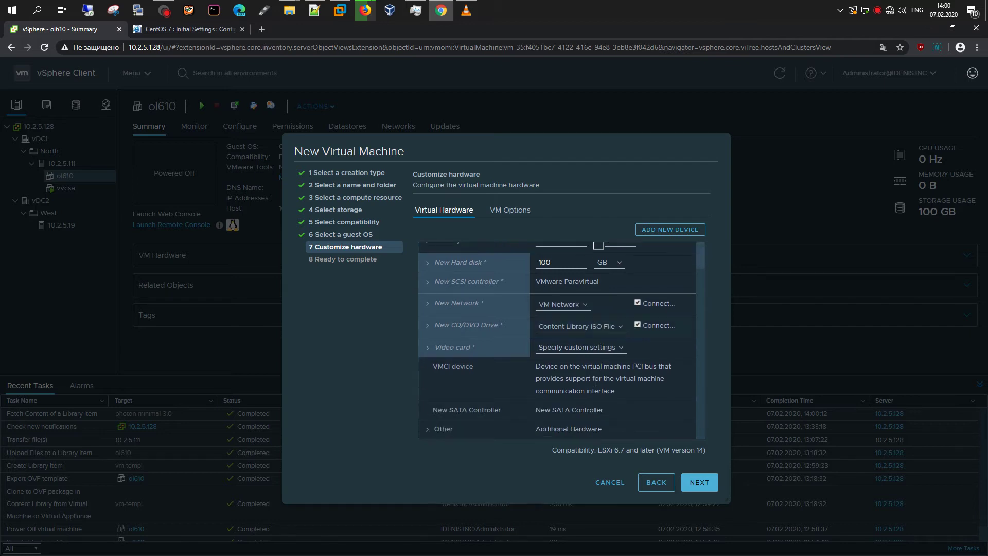
Enable Tools upgrade at power on and guest time sync, then finish creating Photon3
click(501, 209)
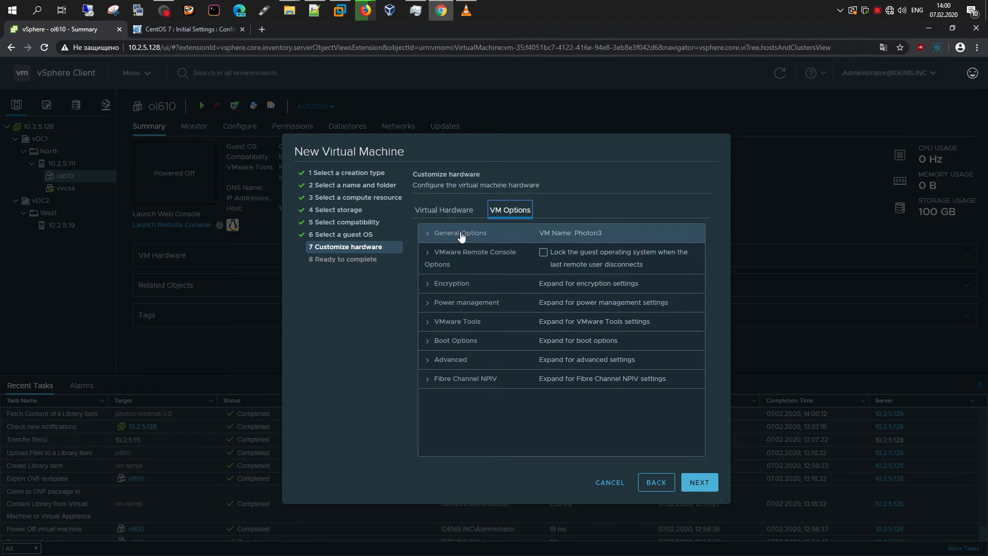
click(453, 320)
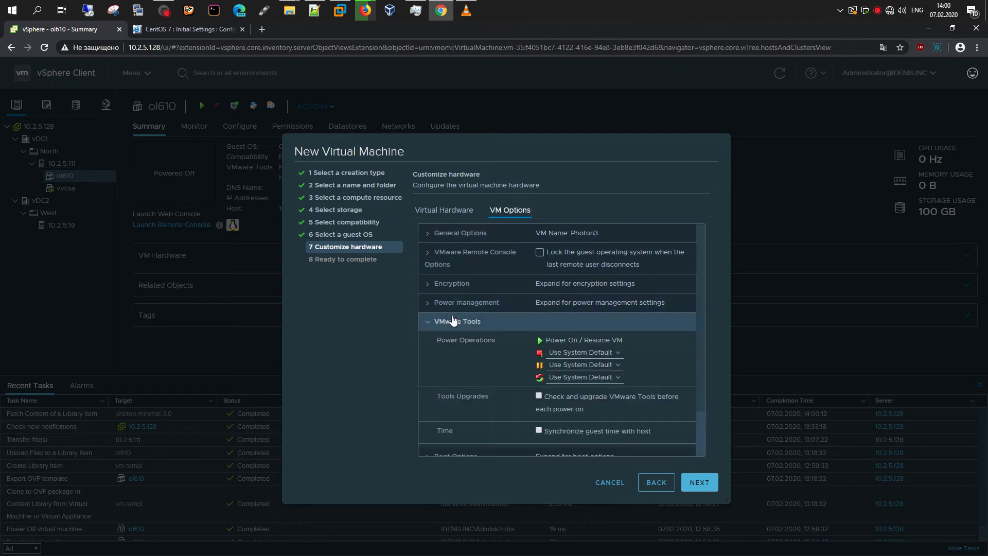
click(539, 396)
click(538, 430)
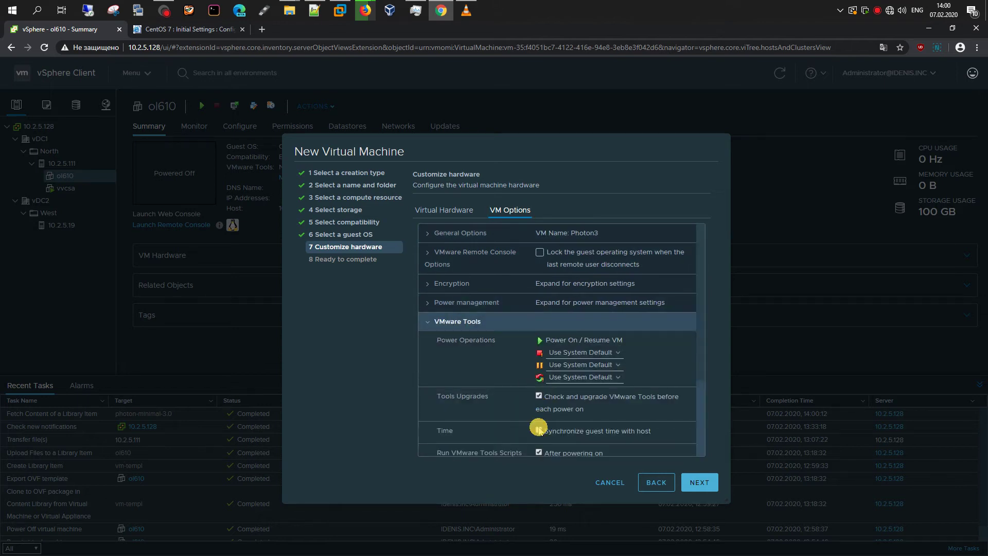
scroll(625, 378, down, 3)
click(502, 409)
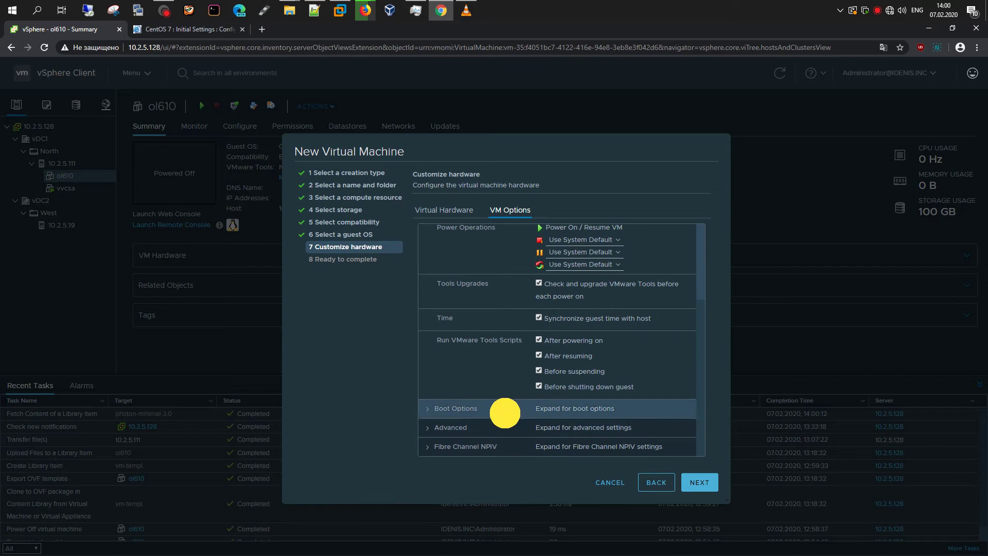
scroll(624, 432, down, 3)
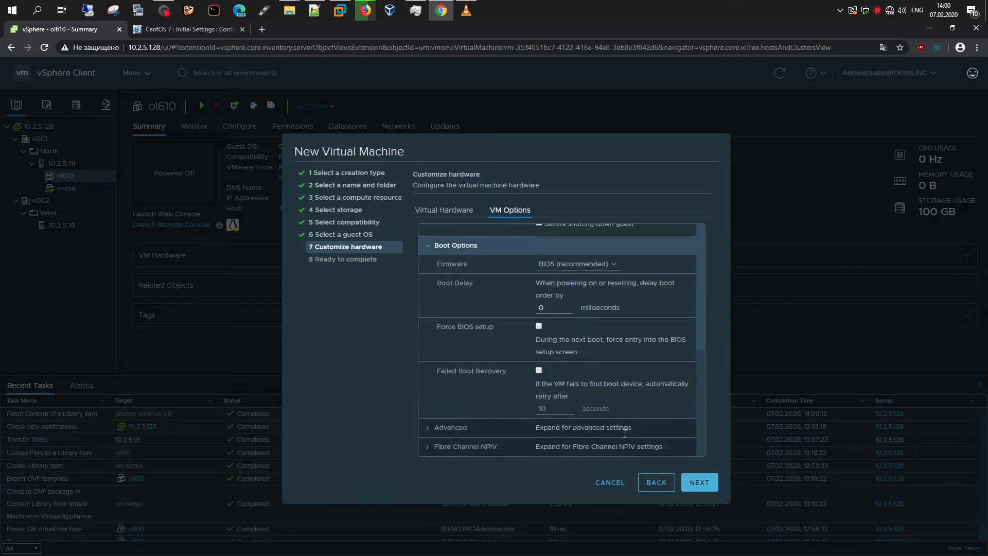
click(696, 483)
click(696, 483)
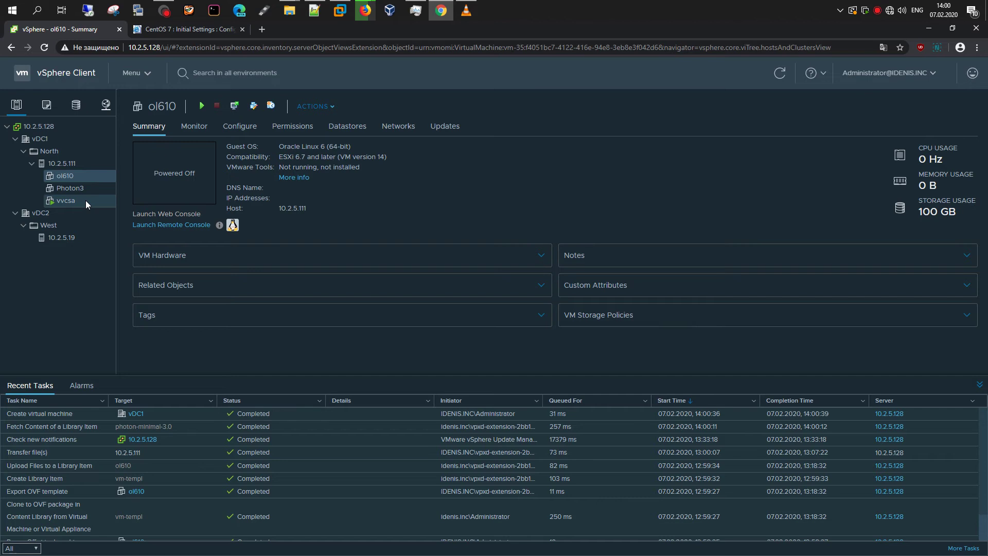
Power on the ol610 virtual machine
right_click(81, 177)
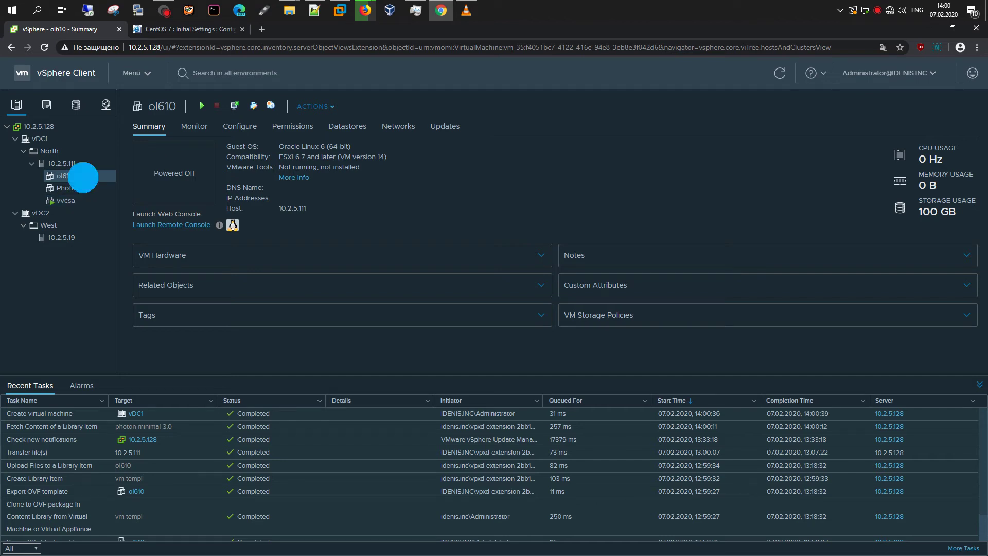
mouse_move(124, 185)
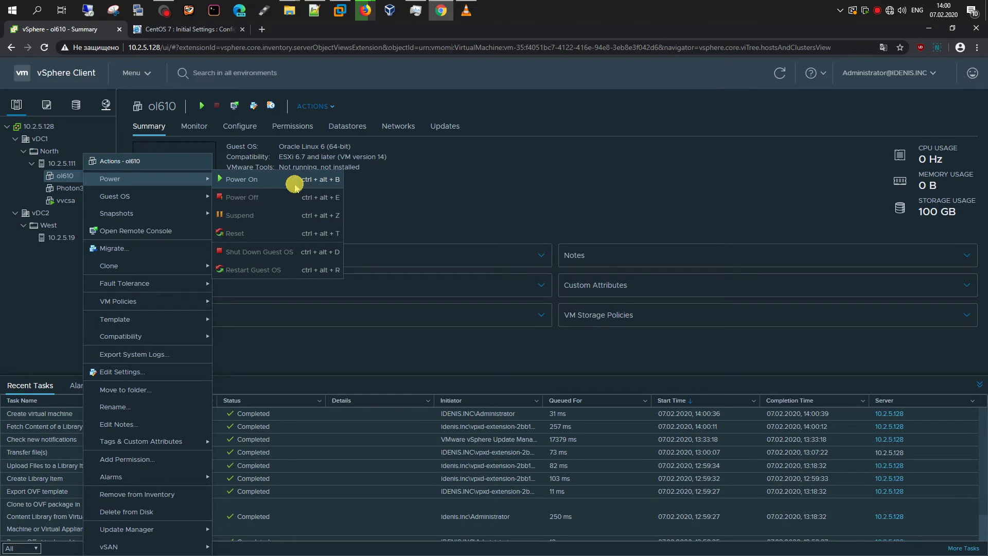
click(295, 184)
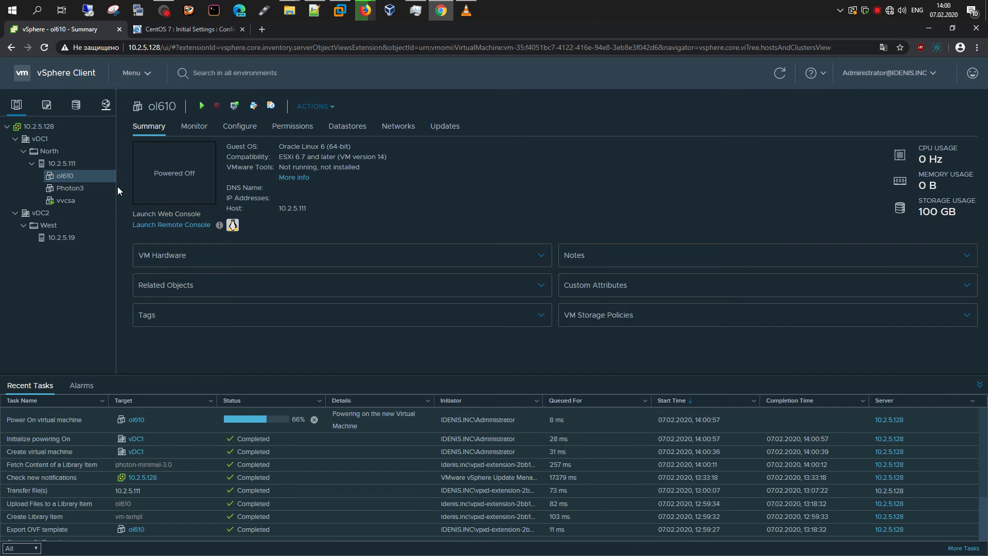
Power off ol610 and confirm with Yes
right_click(74, 177)
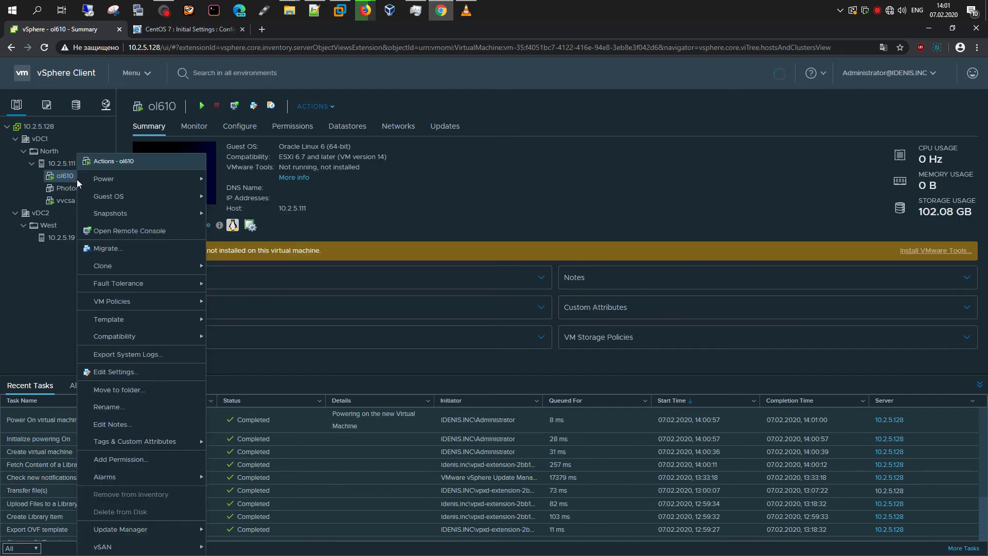
mouse_move(191, 185)
click(244, 198)
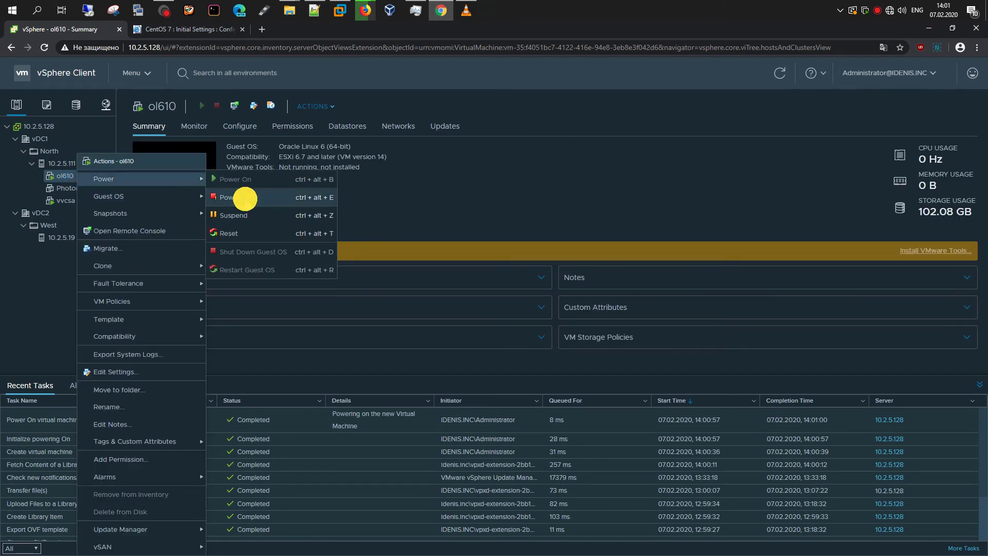
click(612, 337)
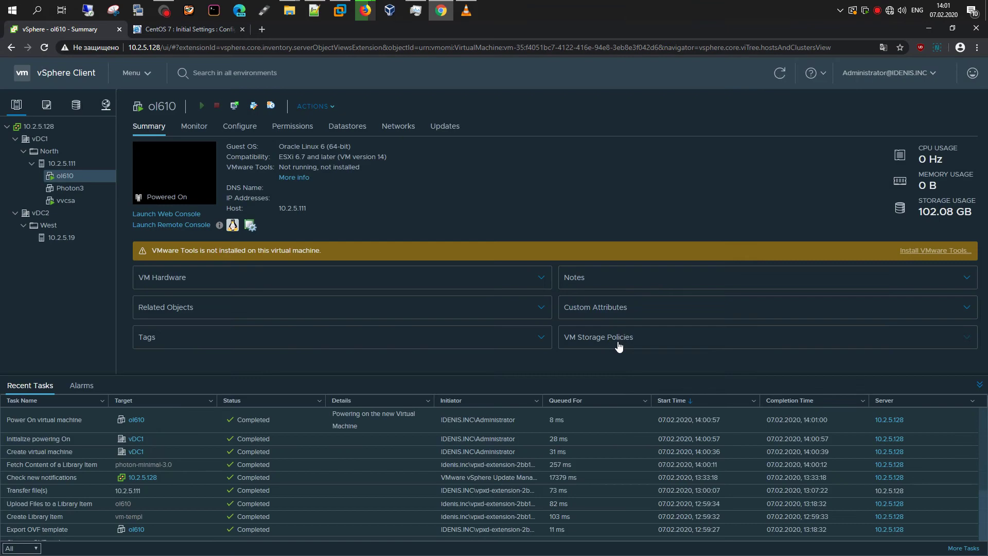
Power on Photon3 and launch its Web Console in a new tab
right_click(96, 189)
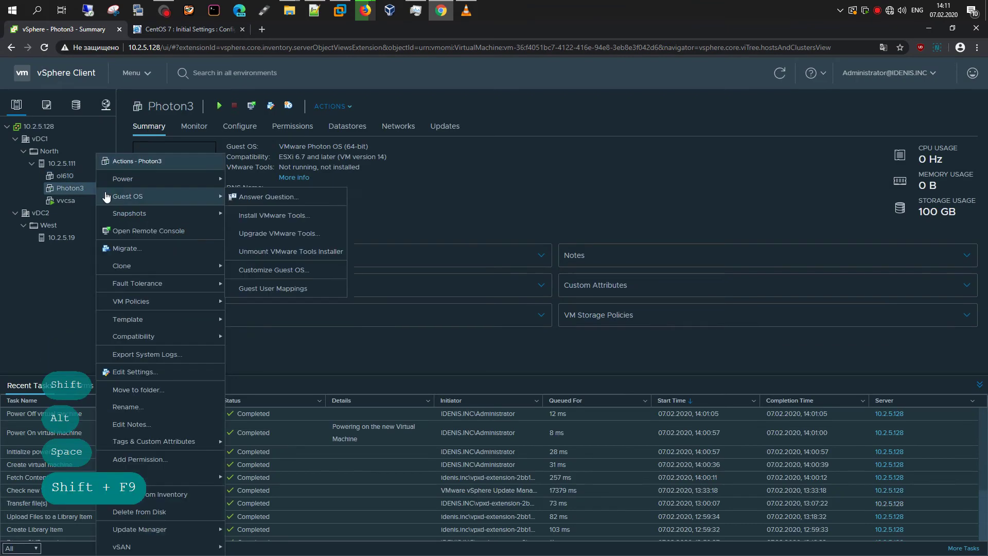
mouse_move(184, 182)
click(272, 180)
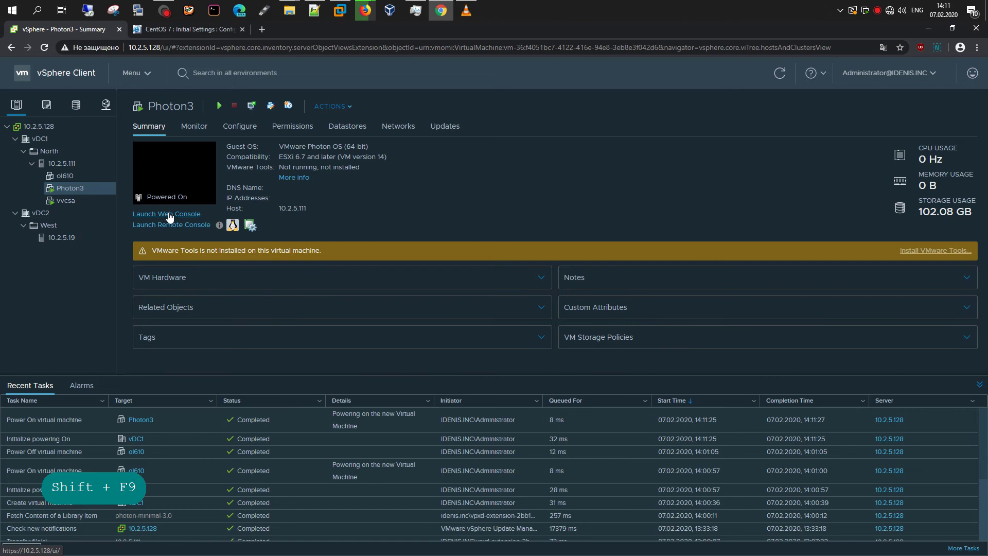
click(192, 181)
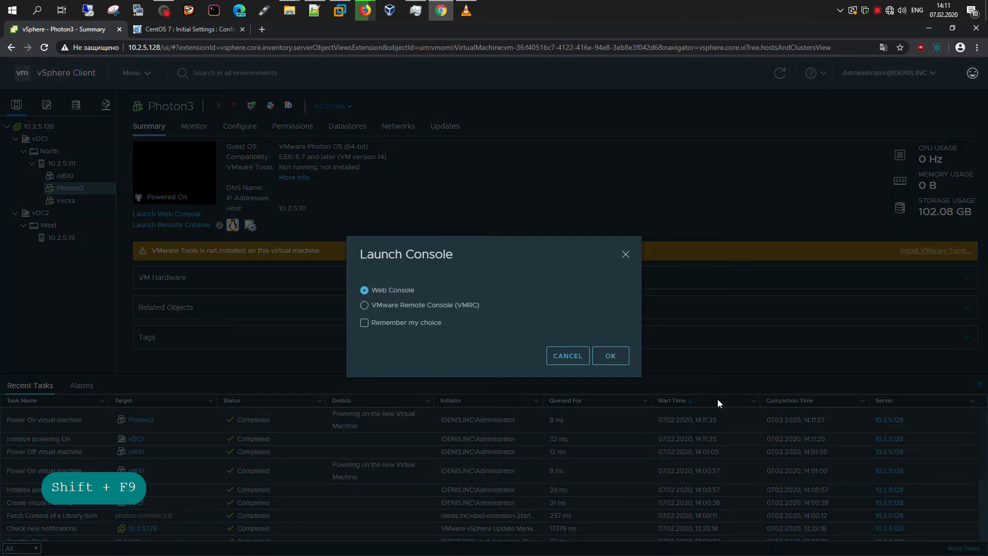
click(611, 356)
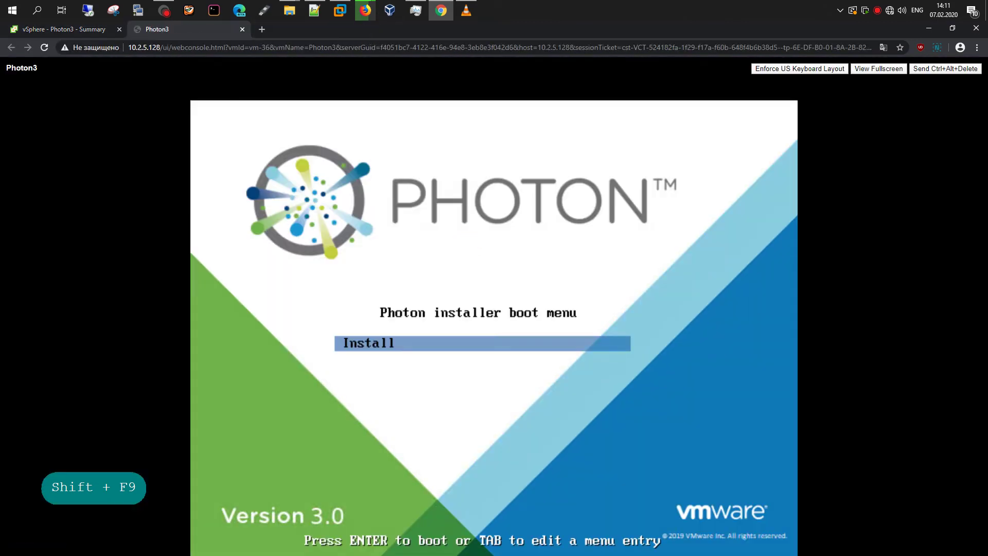
Boot the installer, accept the license, and use the 100G disk with automatic partitioning
key(Return)
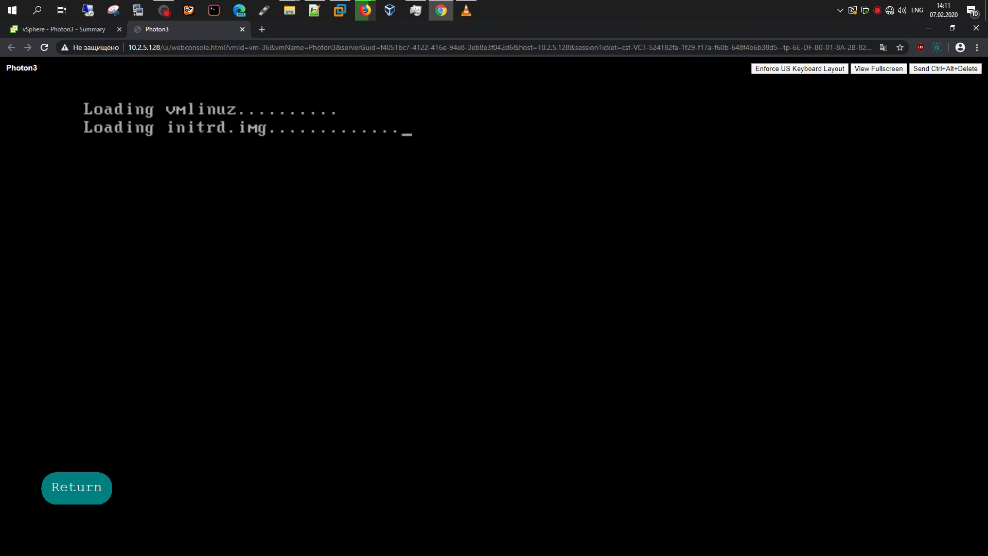
key(ctrl+alt)
key(shift+F9)
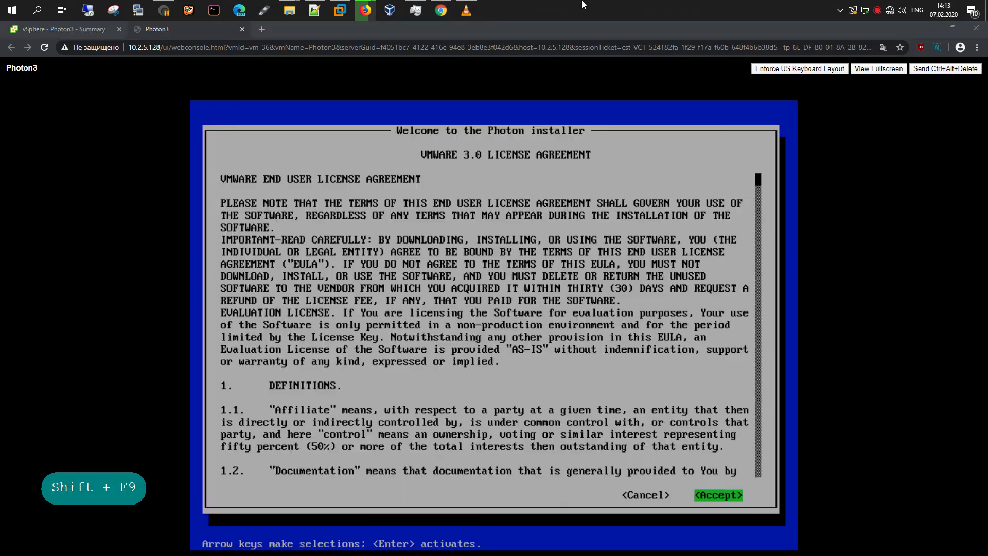
key(Return)
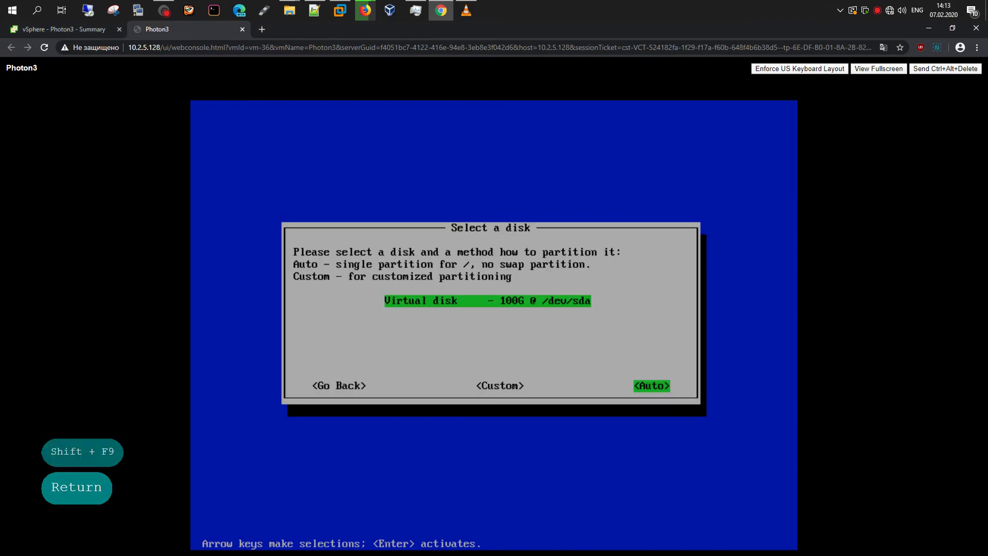
key(Return)
key(Return)
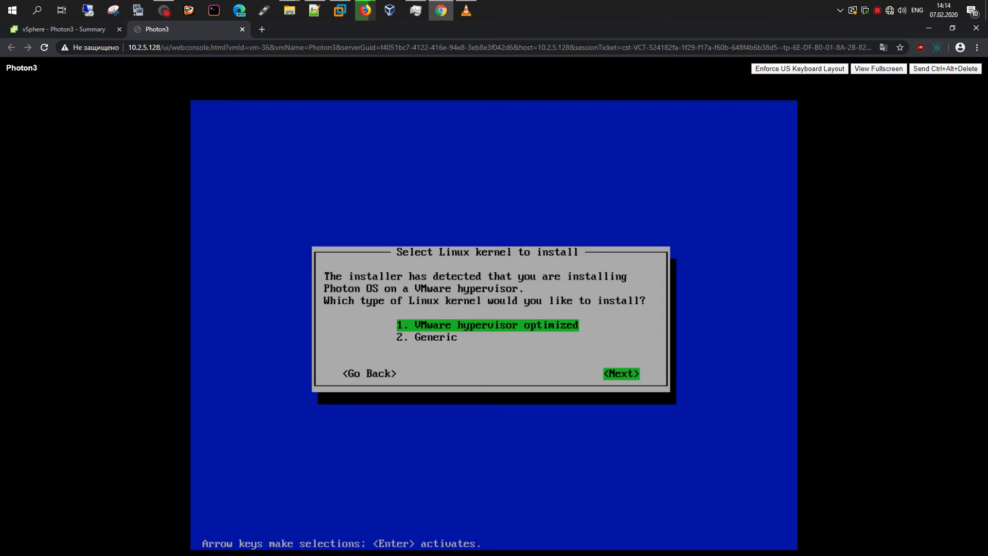
key(Return)
key(Return)
key(Return)
key(Return)
key(Return)
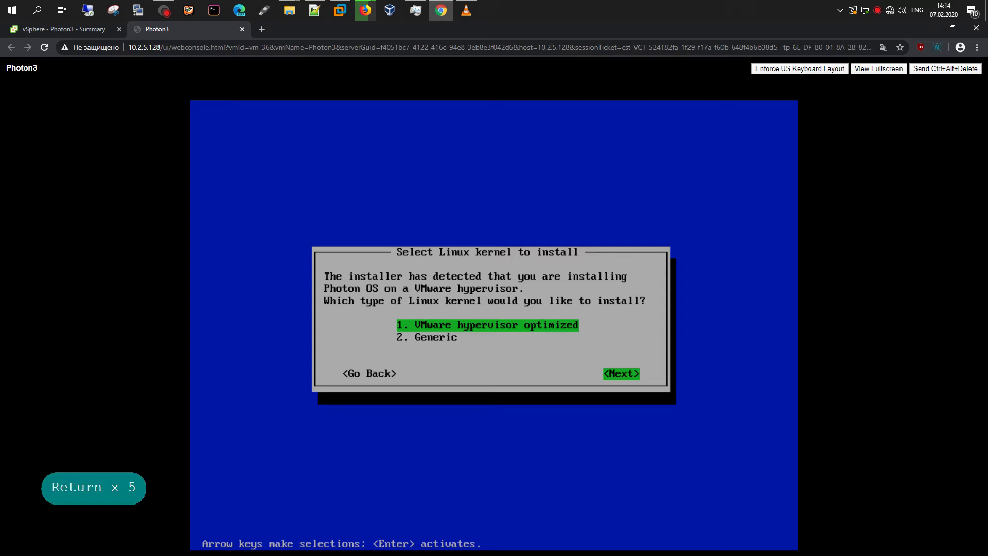
Try editing the hostname, end up in the password dialog, and refocus the console
key(ctrl)
key(ctrl+alt)
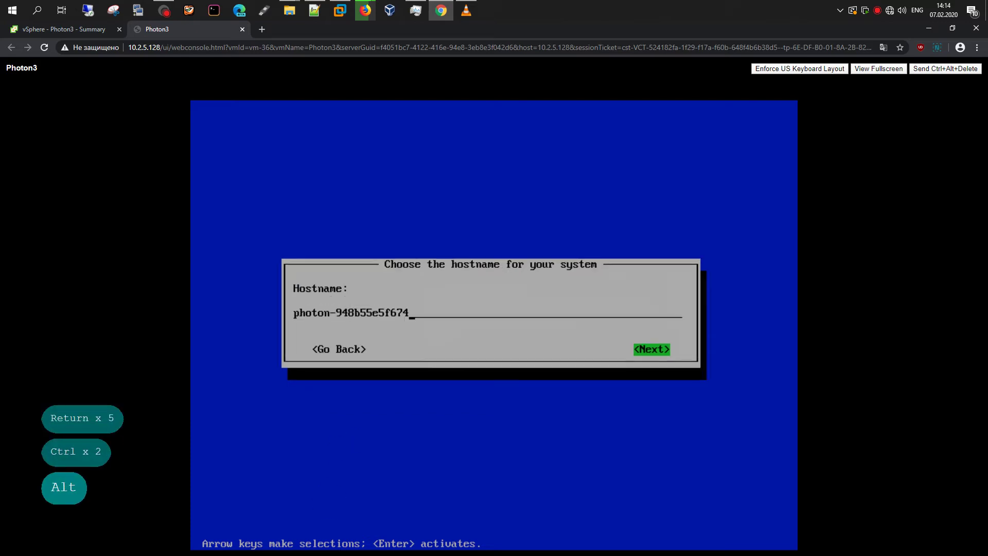
key(BackSpace)
key(BackSpace)
key(BackSpace)
key(BackSpace)
key(BackSpace)
key(BackSpace)
key(BackSpace)
key(BackSpace)
key(BackSpace)
key(BackSpace)
key(BackSpace)
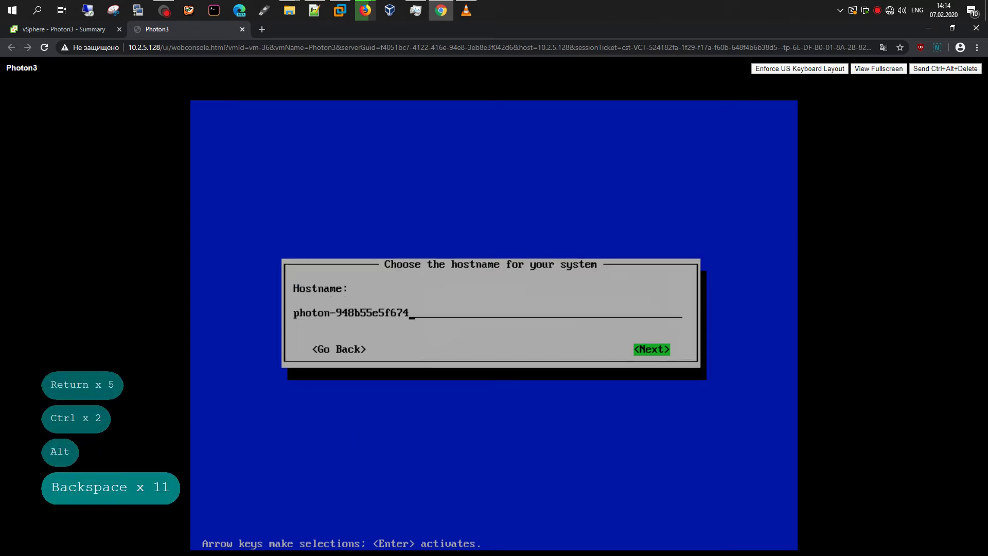
key(Caps_Lock)
text(VM)
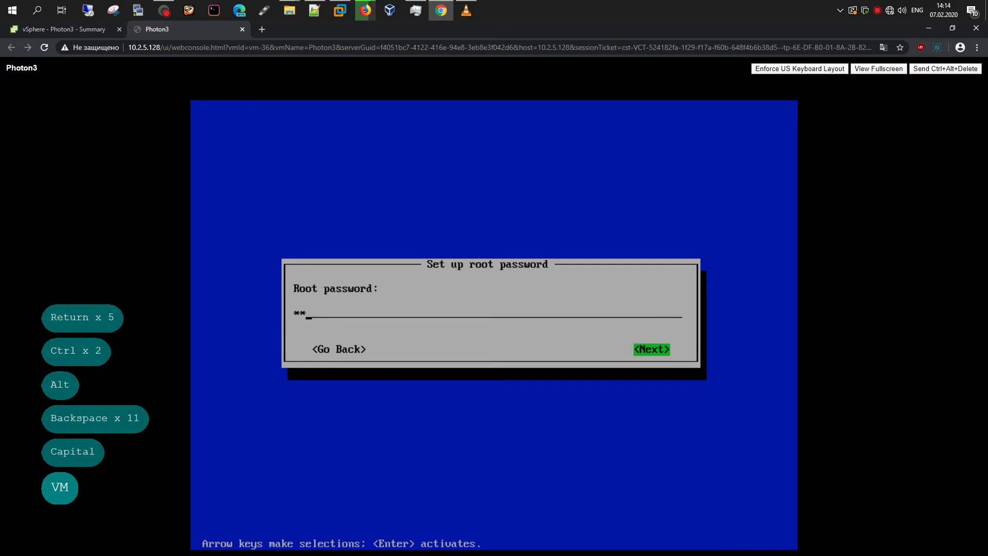
key(BackSpace)
key(BackSpace)
key(BackSpace)
text(`)
key(Tab)
key(Tab)
key(Tab)
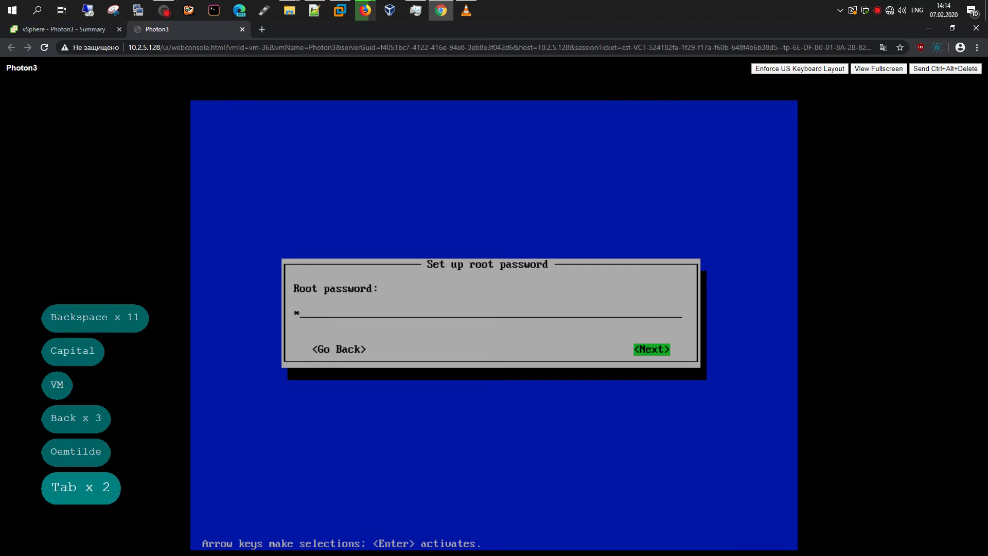
key(Tab)
key(ctrl+alt)
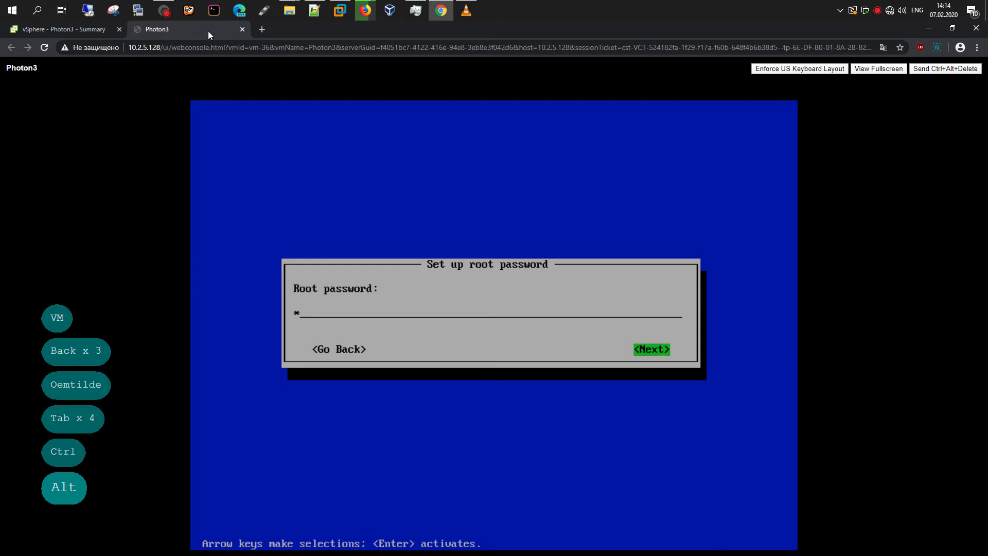
click(194, 28)
click(535, 244)
Go back to the hostname screen and erase the suggested hostname
key(Tab)
key(Tab)
key(Tab)
key(Tab)
key(Tab)
key(Tab)
key(Tab)
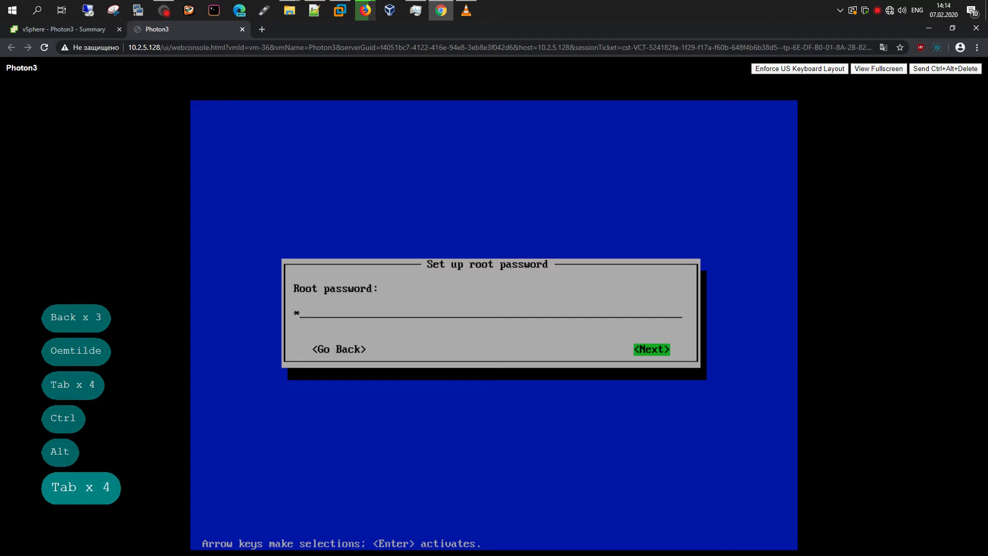
key(Left)
key(Left)
key(Return)
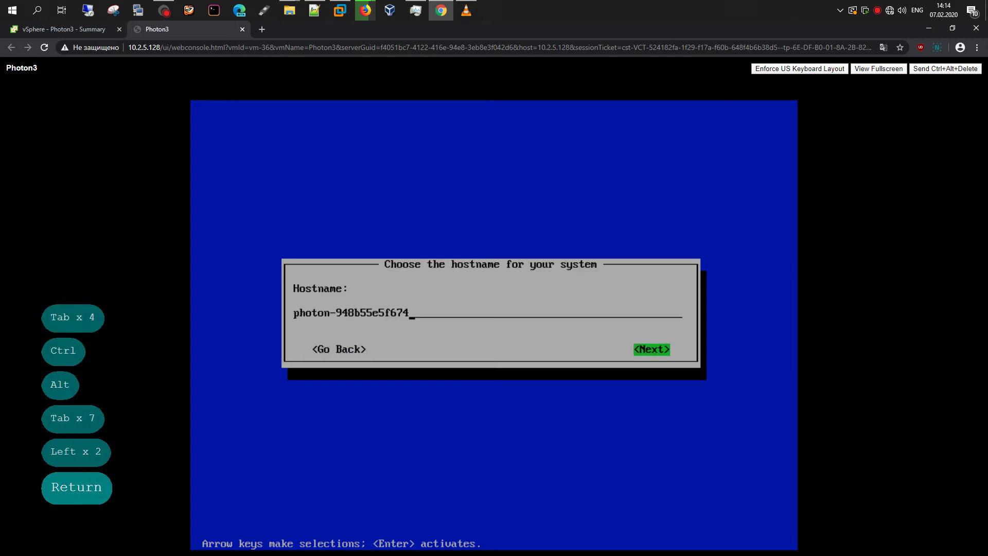
key(Tab)
key(Tab)
key(Tab)
key(BackSpace)
key(BackSpace)
key(BackSpace)
key(BackSpace)
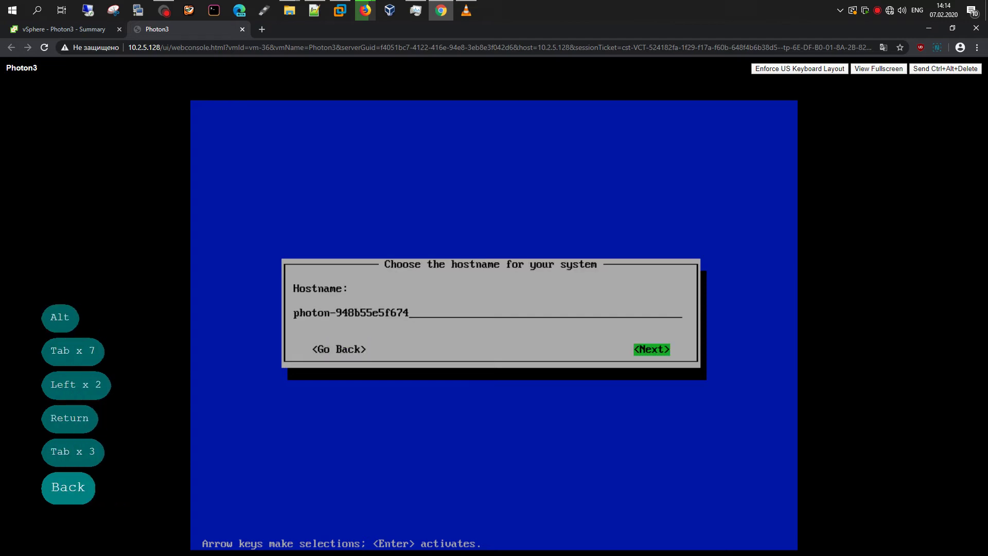
key(BackSpace)
key(BackSpace)
key(BackSpace)
key(BackSpace)
key(BackSpace)
key(BackSpace)
key(BackSpace)
key(BackSpace)
key(BackSpace)
key(BackSpace)
key(BackSpace)
key(BackSpace)
key(BackSpace)
key(BackSpace)
key(BackSpace)
key(BackSpace)
key(BackSpace)
key(BackSpace)
key(BackSpace)
key(BackSpace)
Set the hostname to VMwarePhotonOS3
key(Caps_Lock)
key(Caps_Lock)
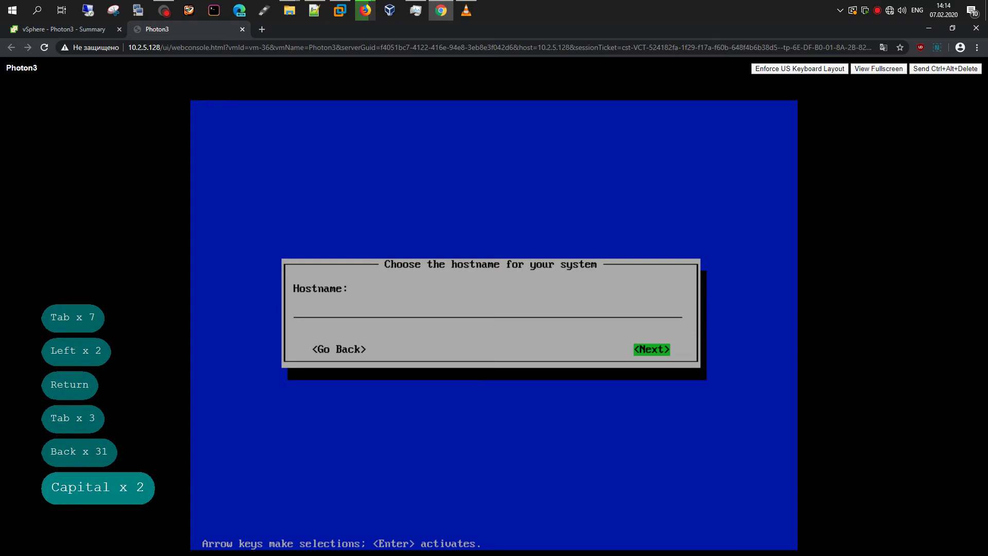
text(V)
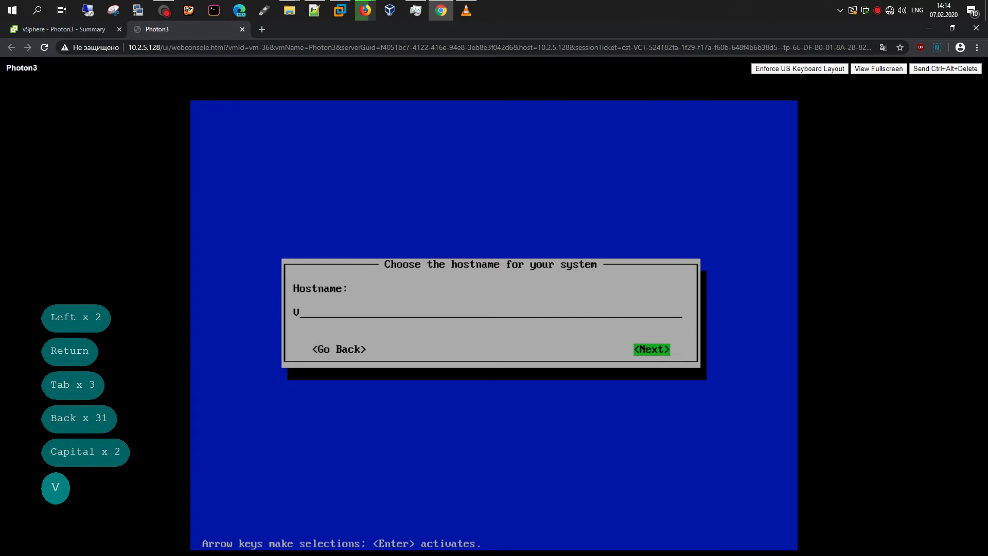
text(M)
key(Caps_Lock)
text(ware)
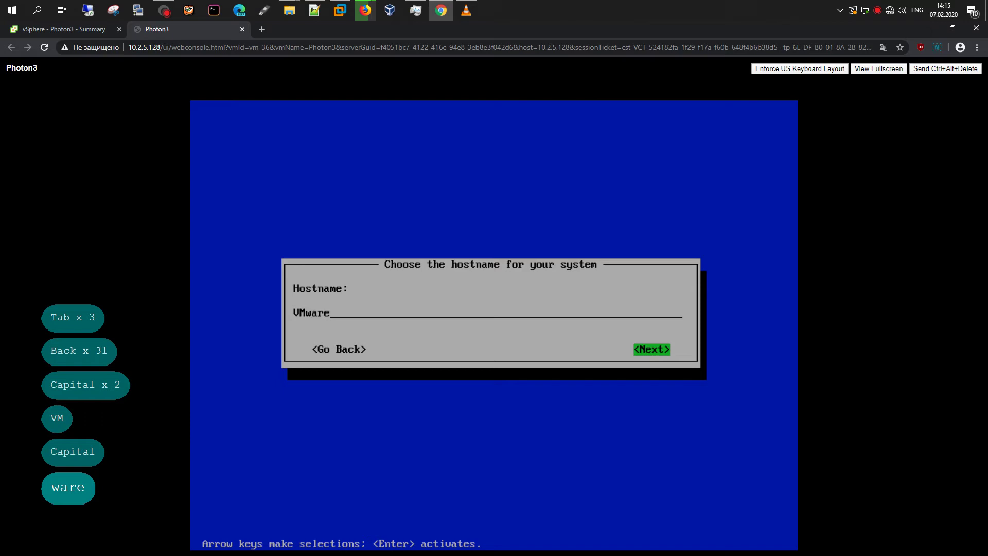
text(P)
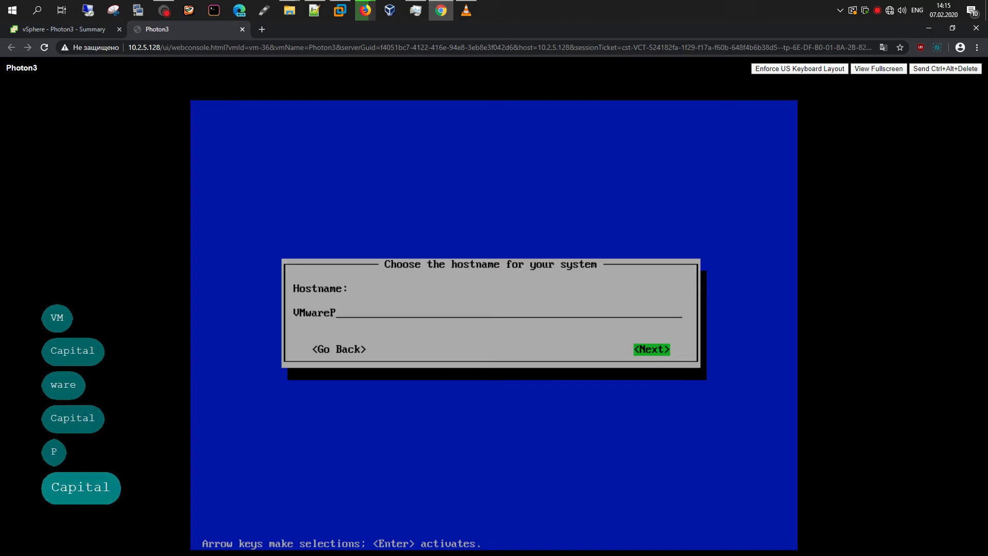
text(hoti)
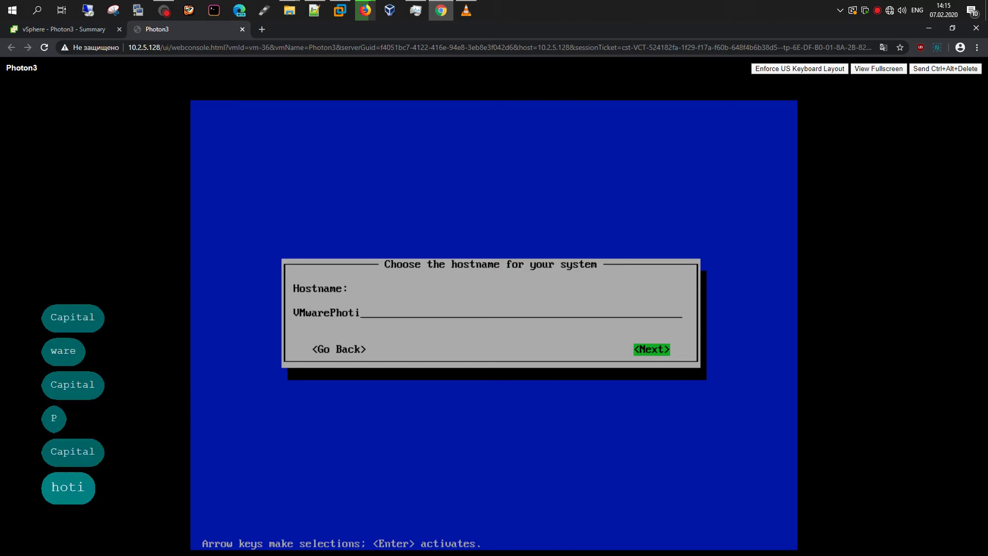
key(BackSpace)
text(on)
key(Caps_Lock)
text(OS)
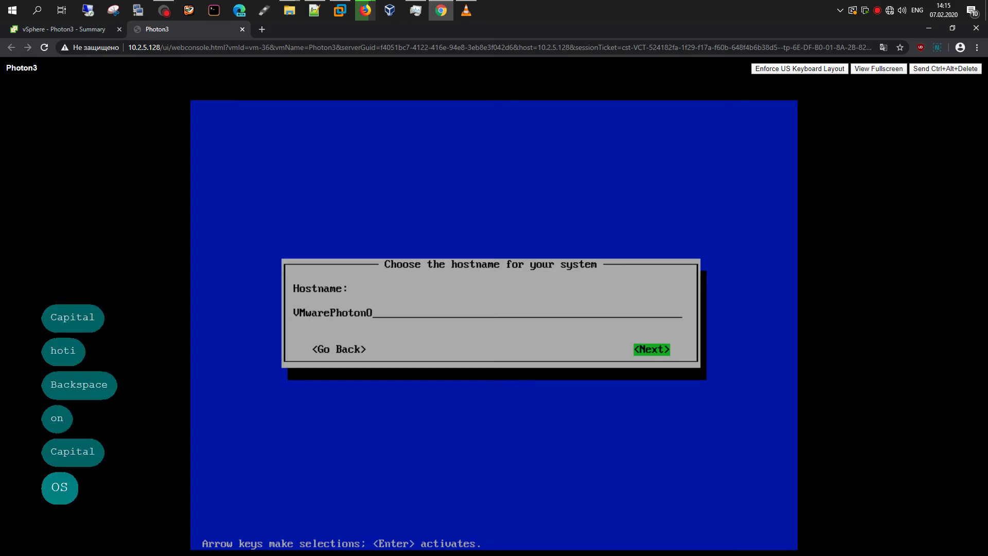
key(Caps_Lock)
text(3)
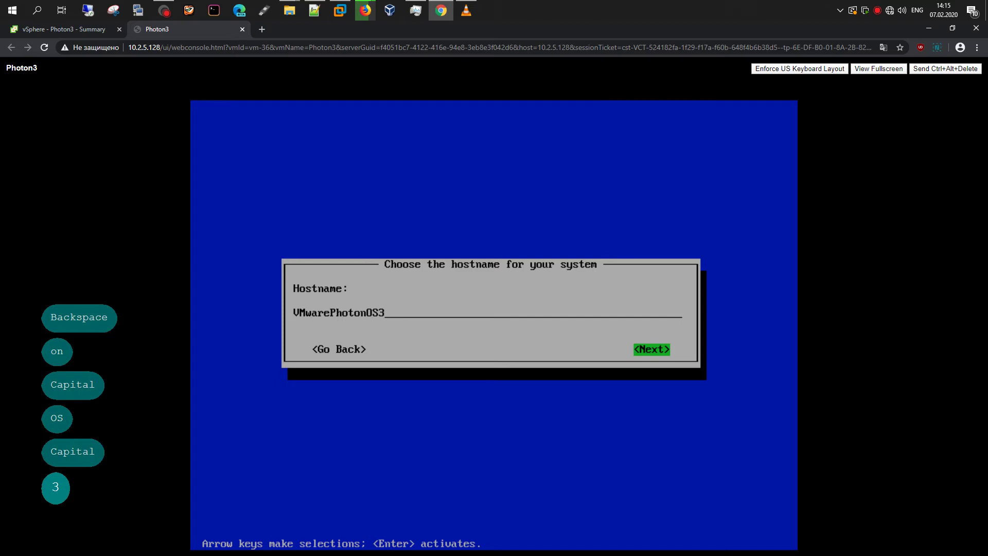
key(Return)
Enter the root password and start re-entering it for confirmation
key(Caps_Lock)
key(Caps_Lock)
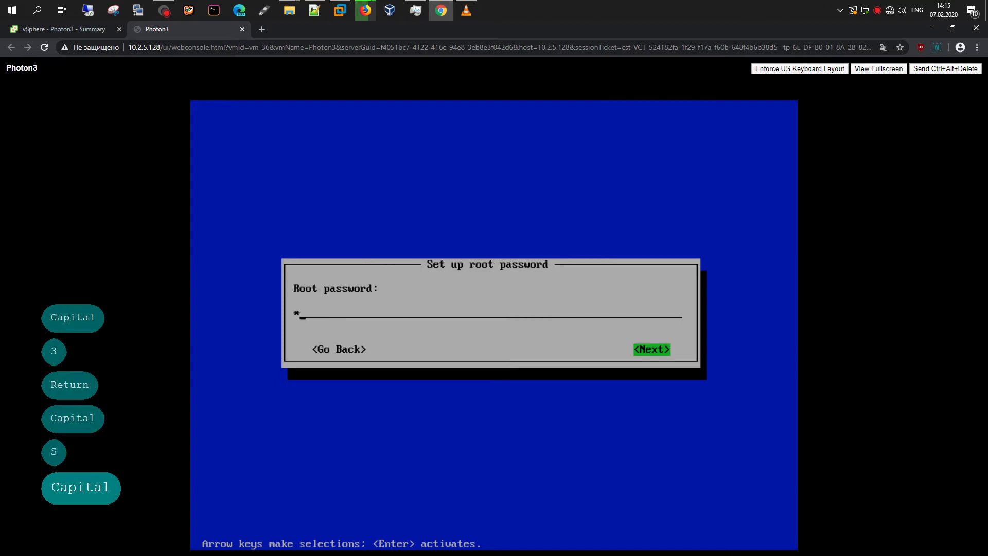
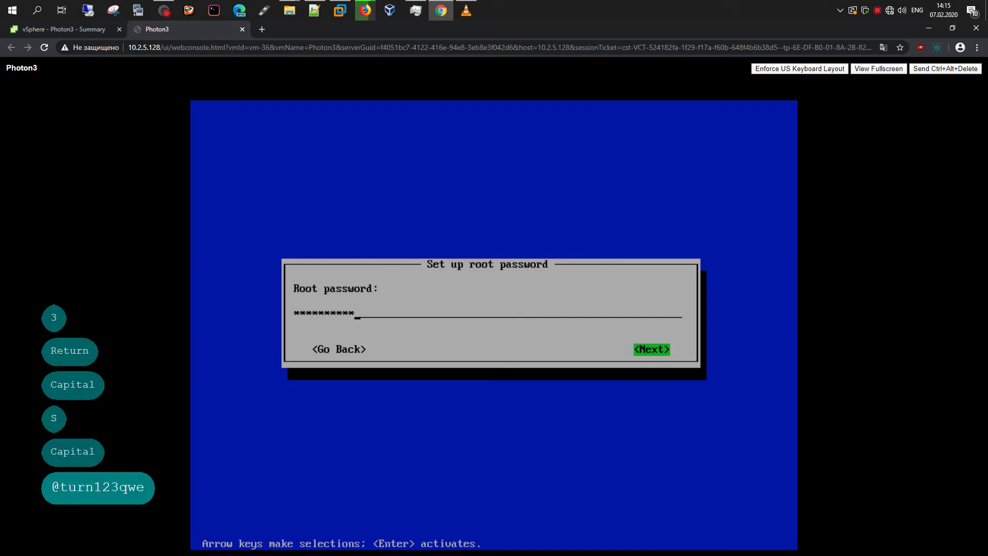
key(Tab)
key(Return)
key(Caps_Lock)
key(Caps_Lock)
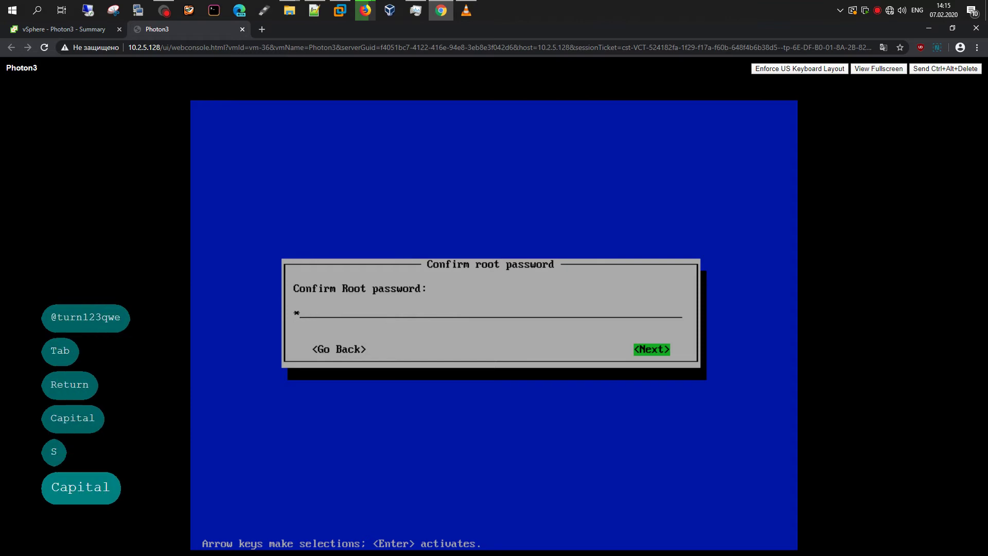
Confirm the password and start installation, then close the console and refresh Photon3's Summary
key(Return)
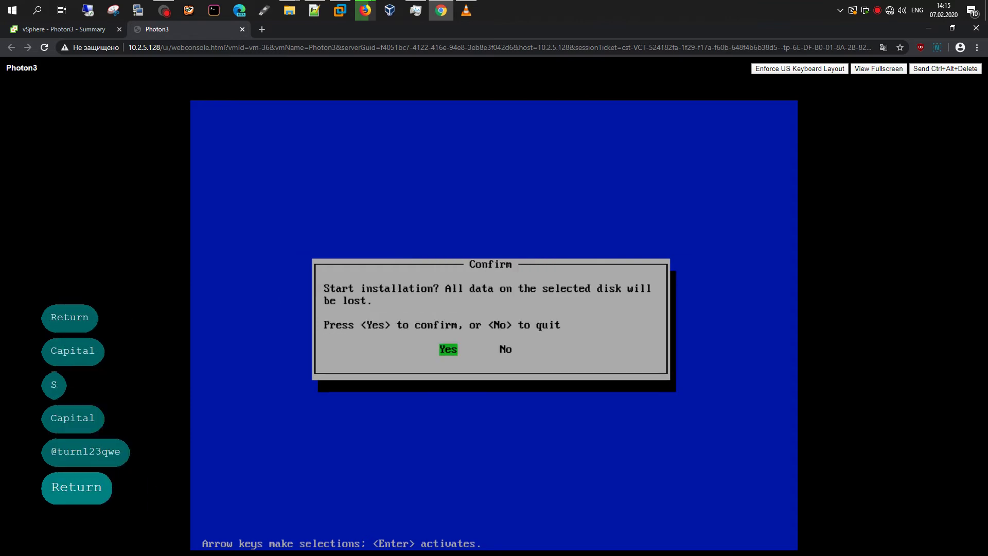
key(Return)
key(ctrl+alt)
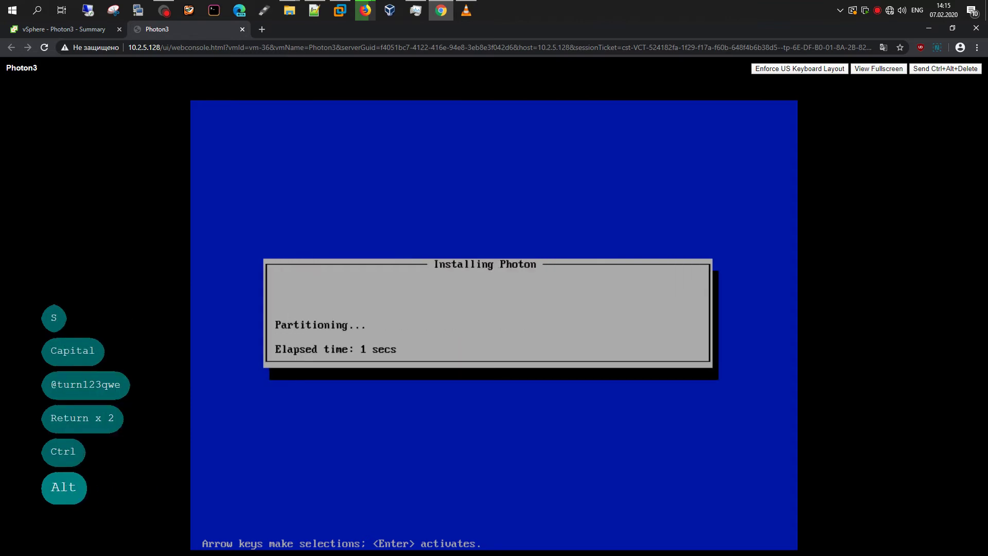
key(ctrl)
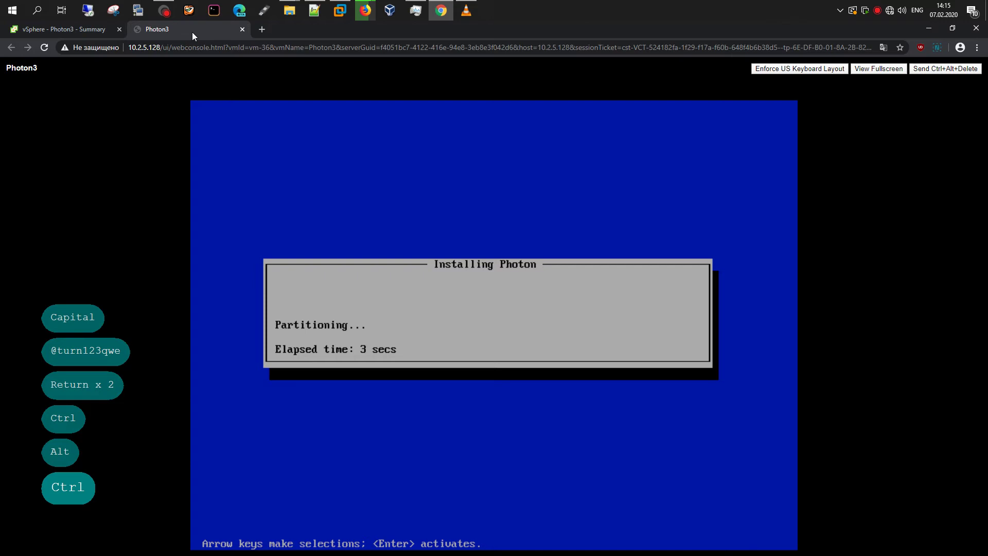
key(shift+F9)
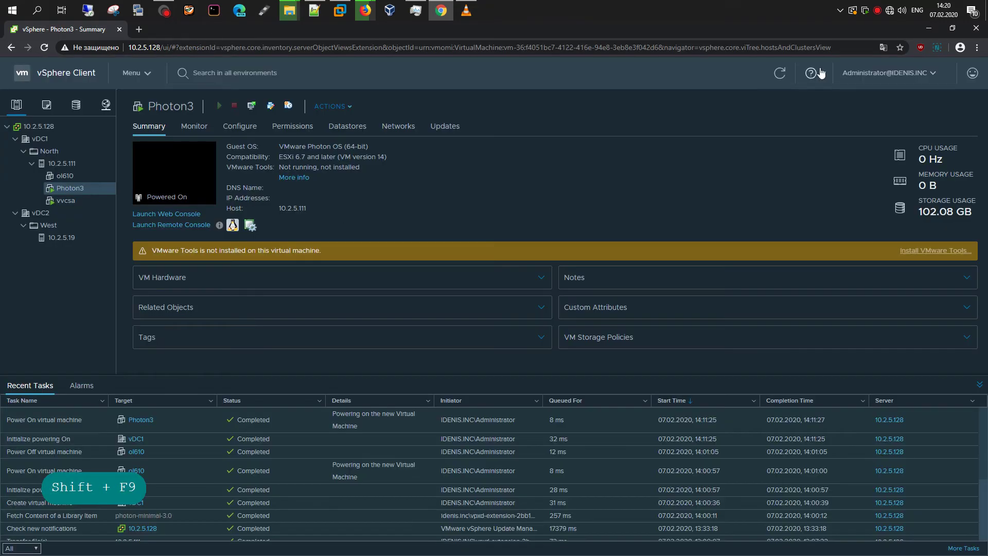
click(779, 73)
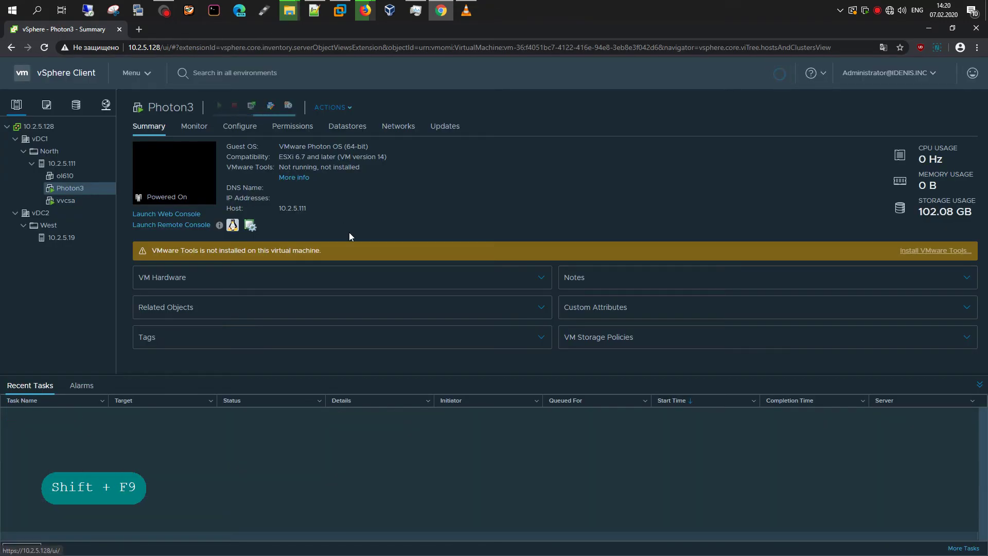
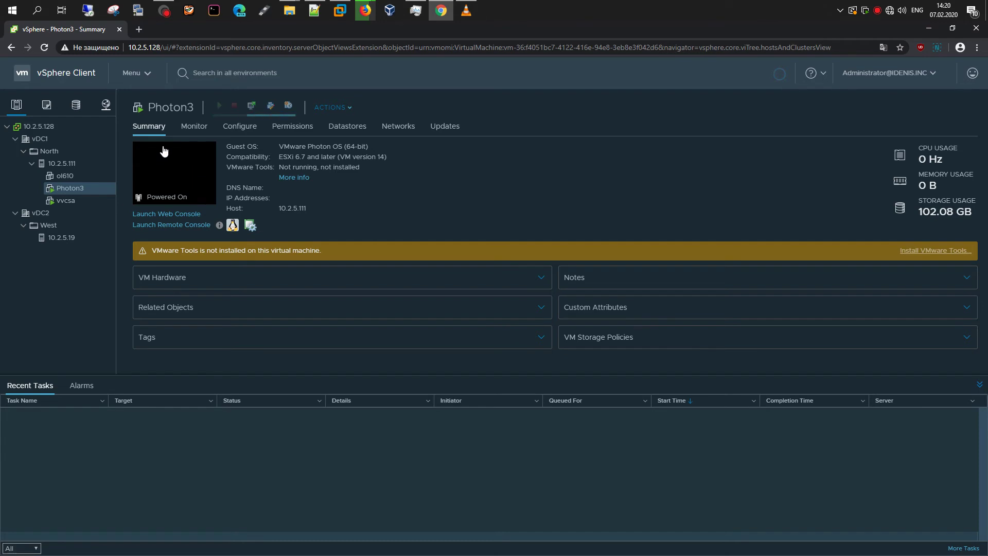
Launch the Photon3 web console and reboot the installed VM to its login prompt
click(154, 50)
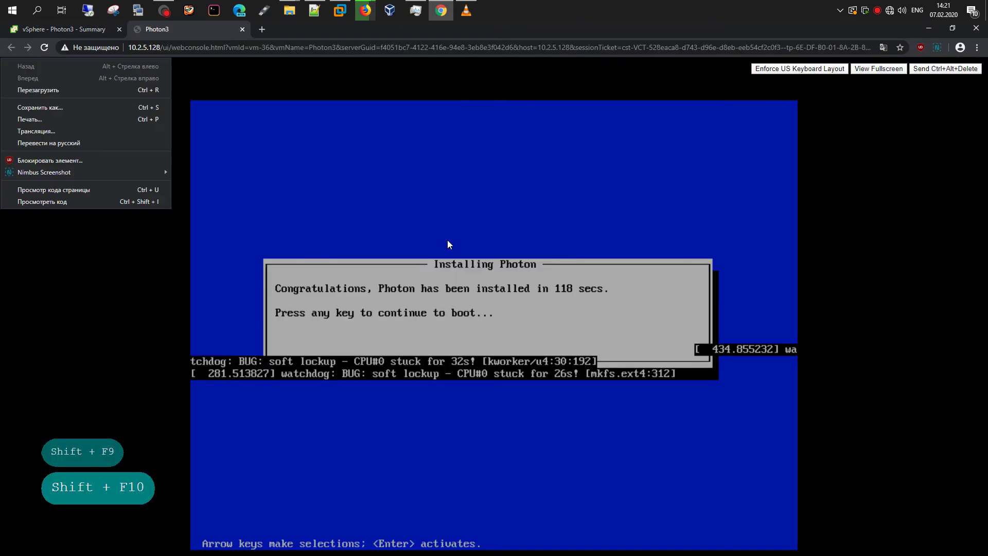
click(598, 305)
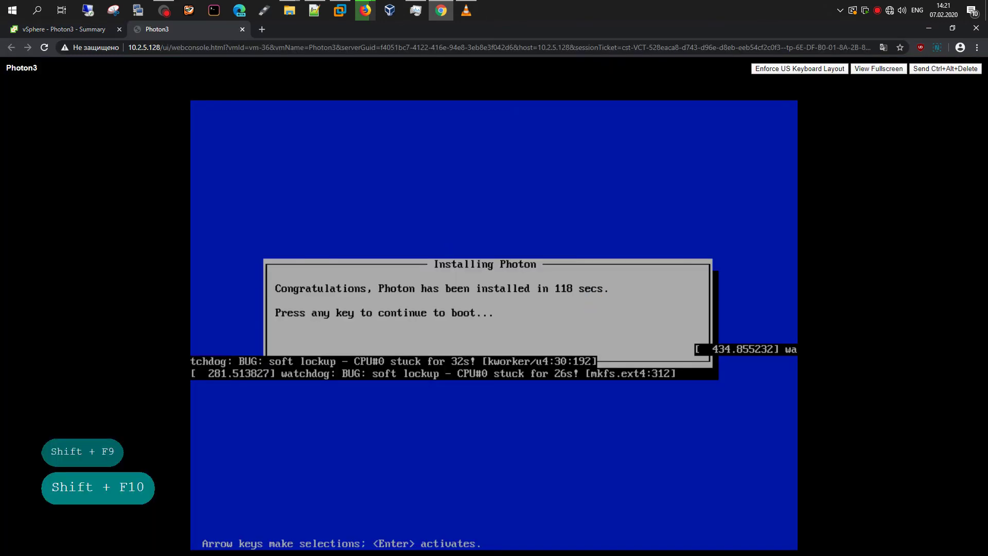
key(Return)
key(Return)
key(Return)
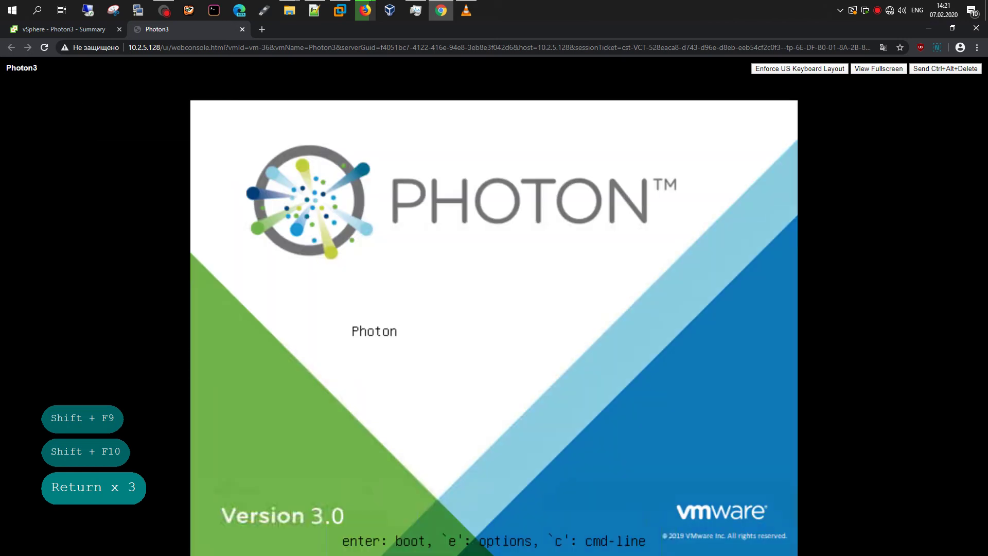
key(Return)
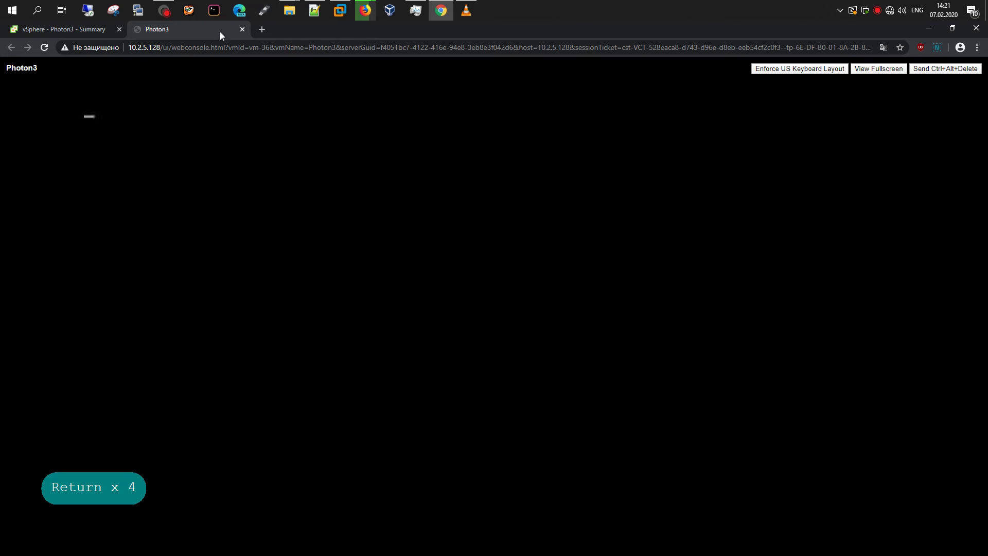
key(shift+F9)
key(shift+F9)
Log in to the Photon3 console as root with the account password
click(288, 218)
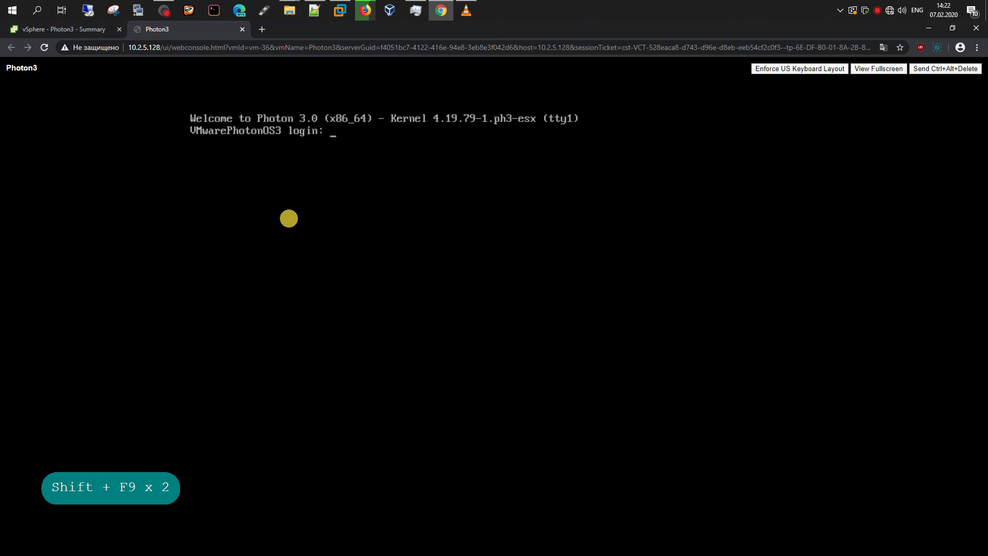
text(root)
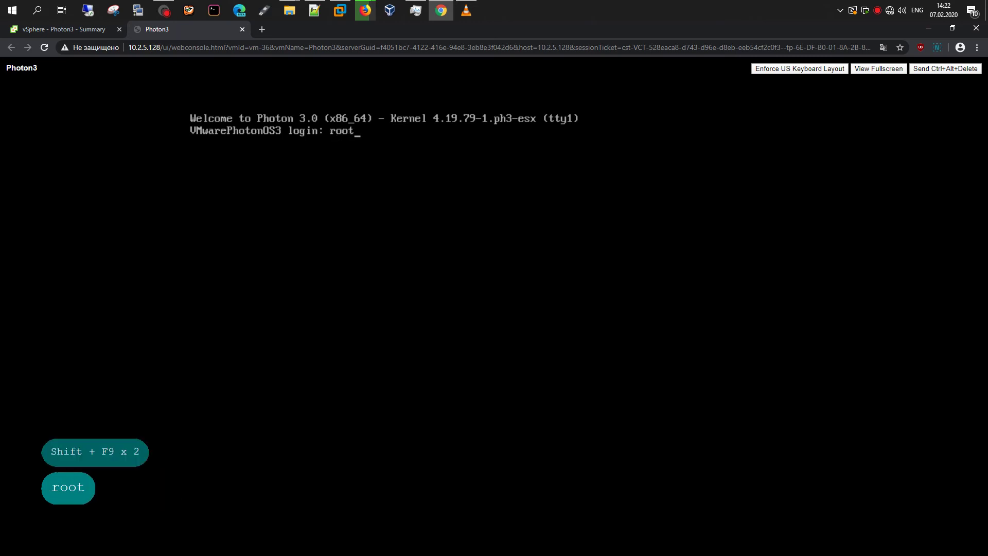
key(Return)
key(Caps_Lock)
text(DS)
key(BackSpace)
key(BackSpace)
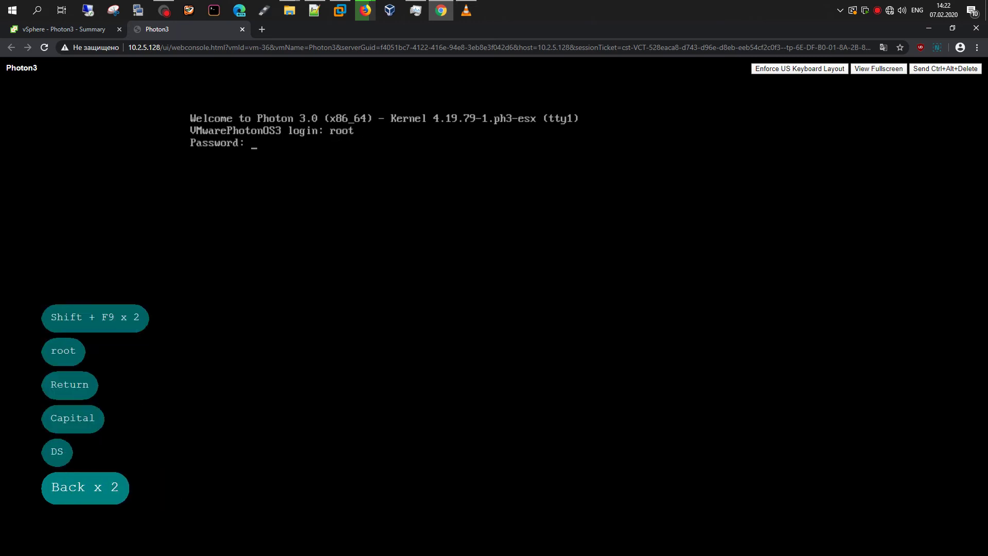
key(Caps_Lock)
key(Caps_Lock)
key(Caps_Lock)
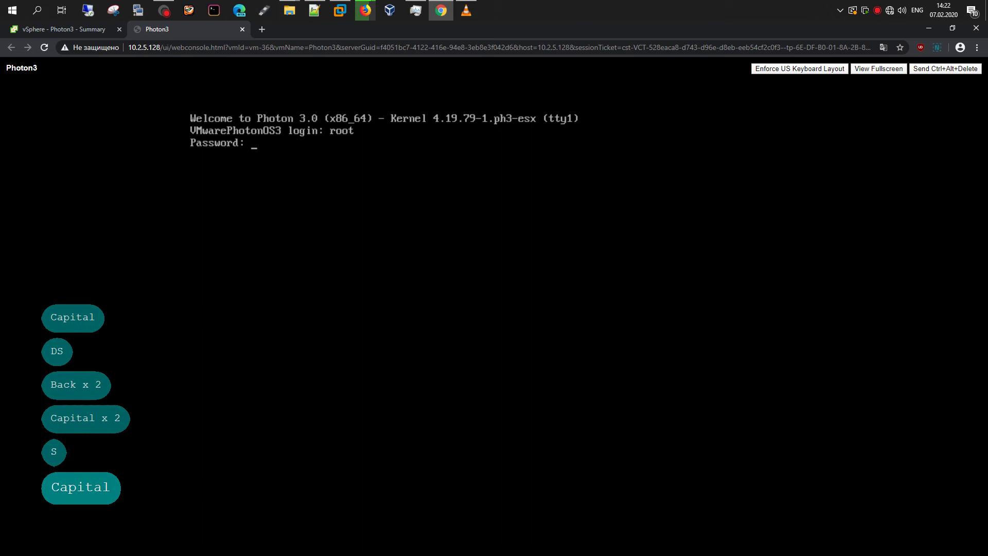
key(Return)
key(Return)
key(Return)
key(Return)
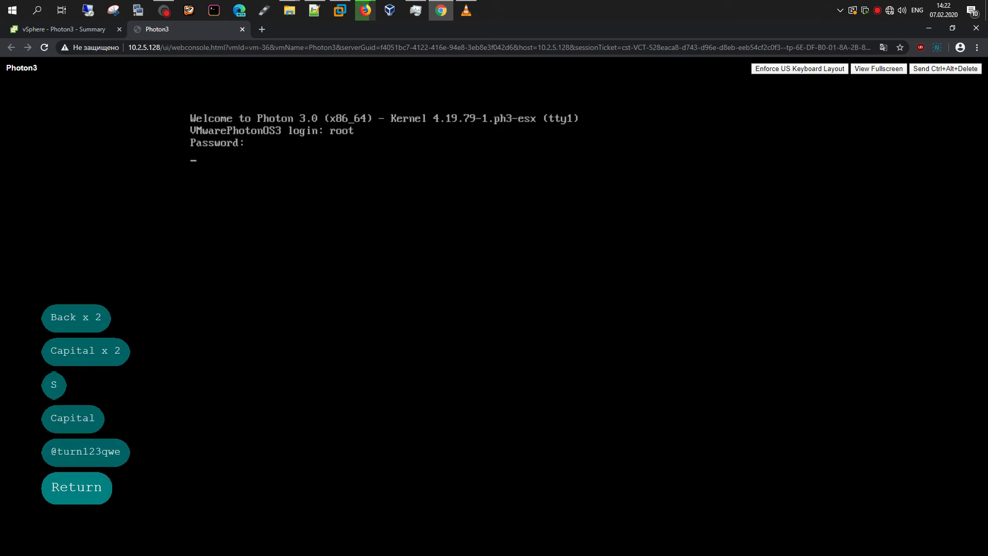
key(Return)
Run tdnf --help to list the package manager's commands
text(tdc)
key(Tab)
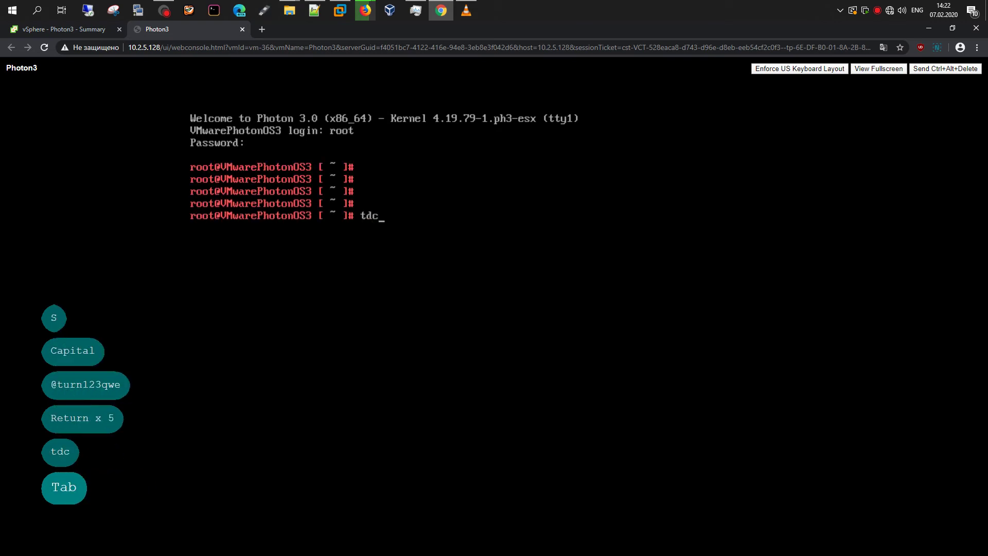
key(BackSpace)
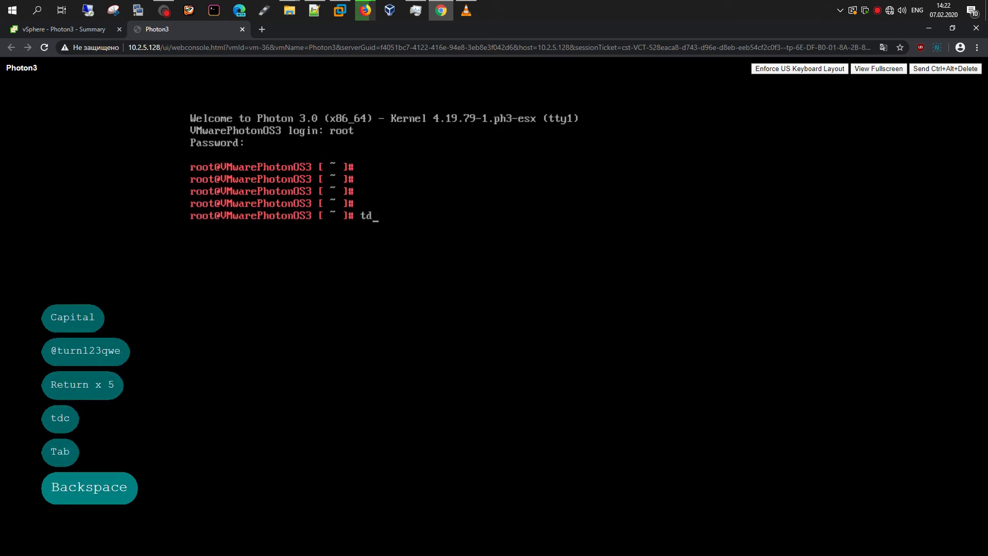
text(nd)
key(Tab)
key(BackSpace)
text(f)
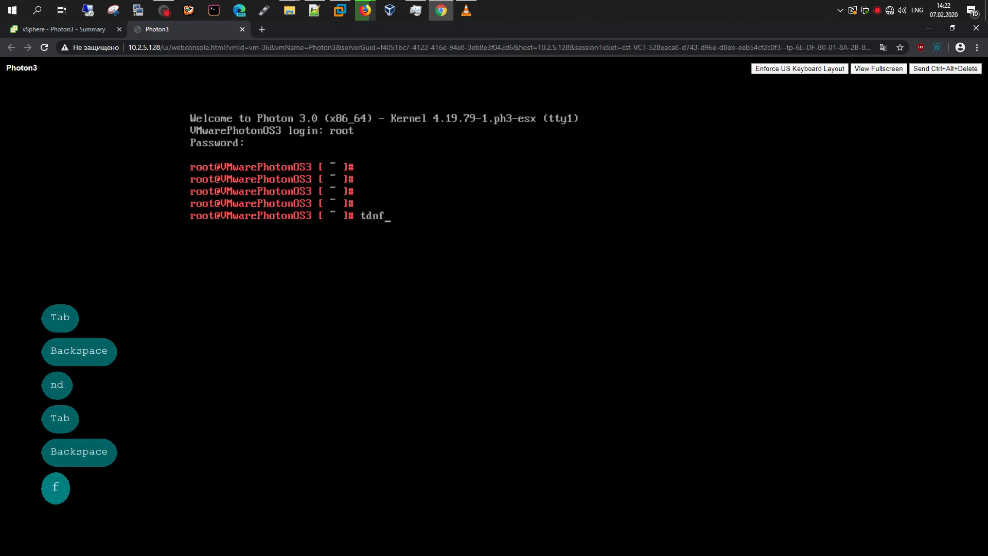
key(Tab)
text(--ehlp)
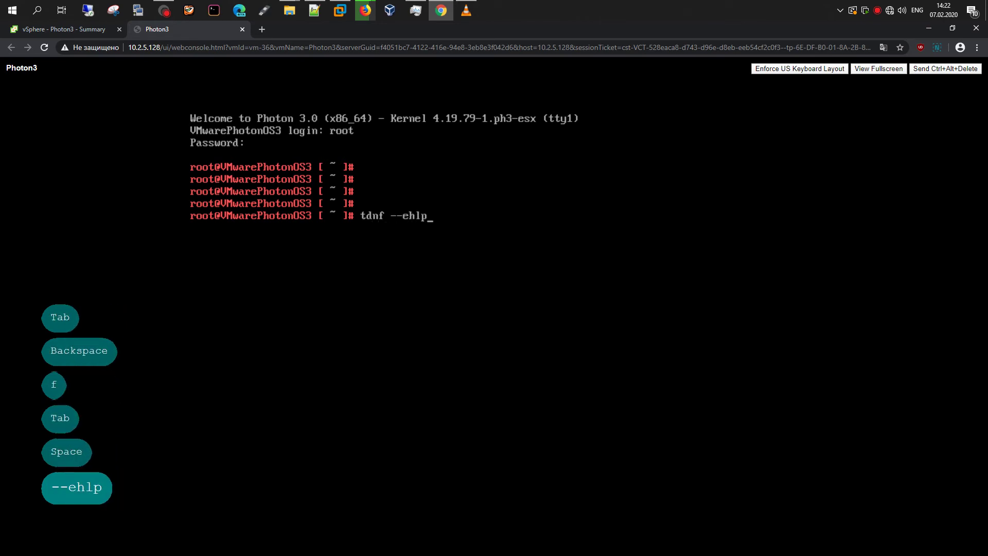
key(Return)
key(Up)
key(Left)
key(Left)
key(Left)
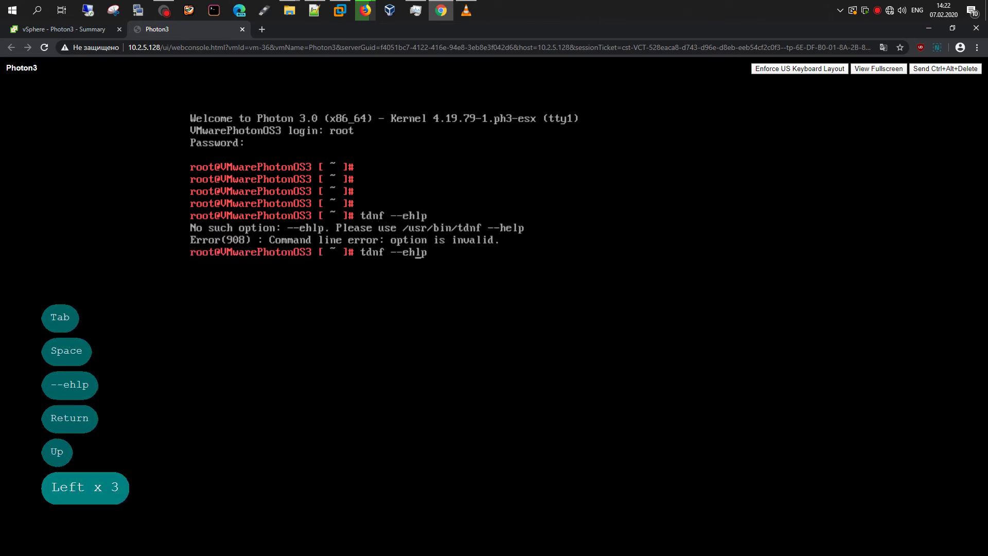
key(BackSpace)
text(e)
key(Return)
key(Right)
key(Up)
key(Up)
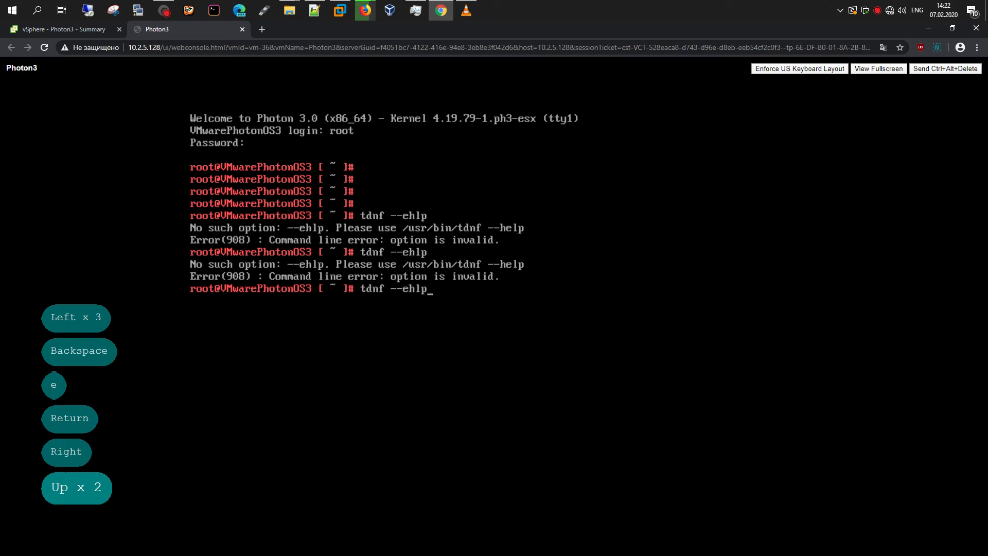
key(Left)
key(Left)
key(Left)
key(BackSpace)
key(Right)
text(e)
key(Return)
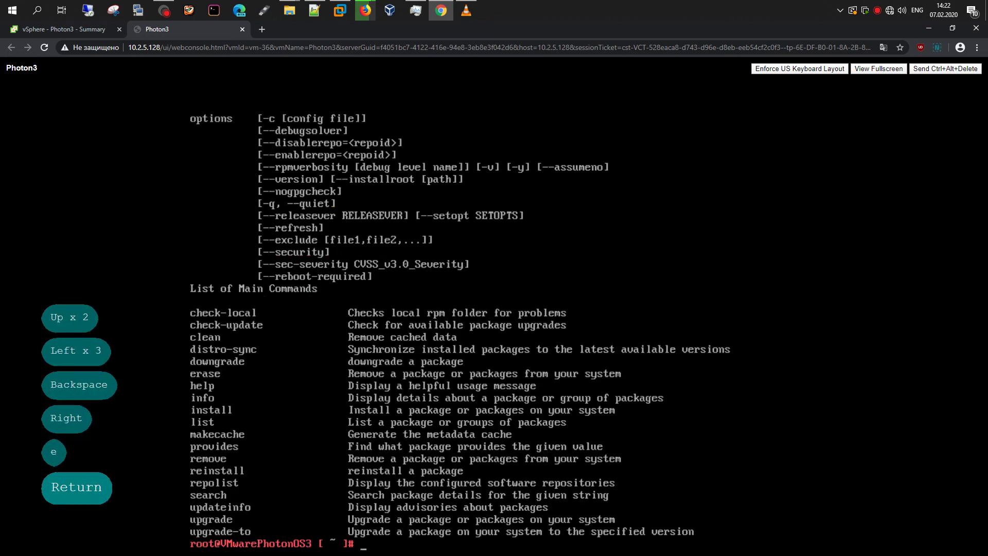
Shut down the VM with systemctl poweroff
text(syste,c)
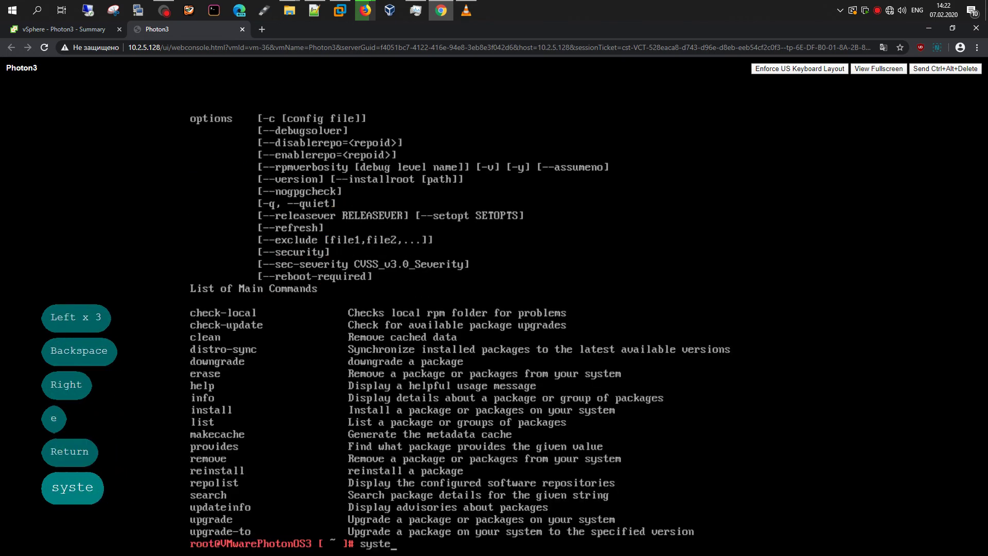
key(Tab)
key(BackSpace)
key(BackSpace)
text(cm)
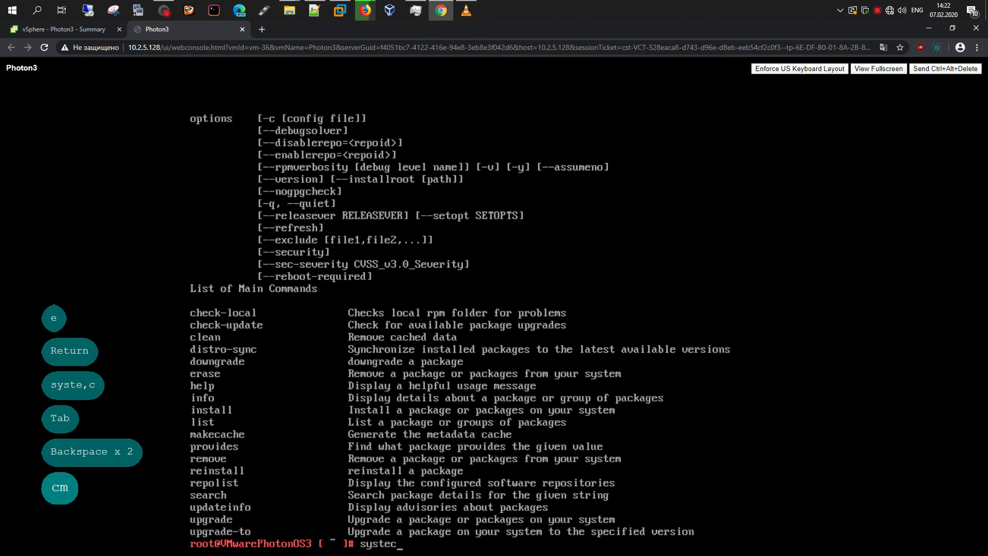
key(Tab)
key(Tab)
key(BackSpace)
key(BackSpace)
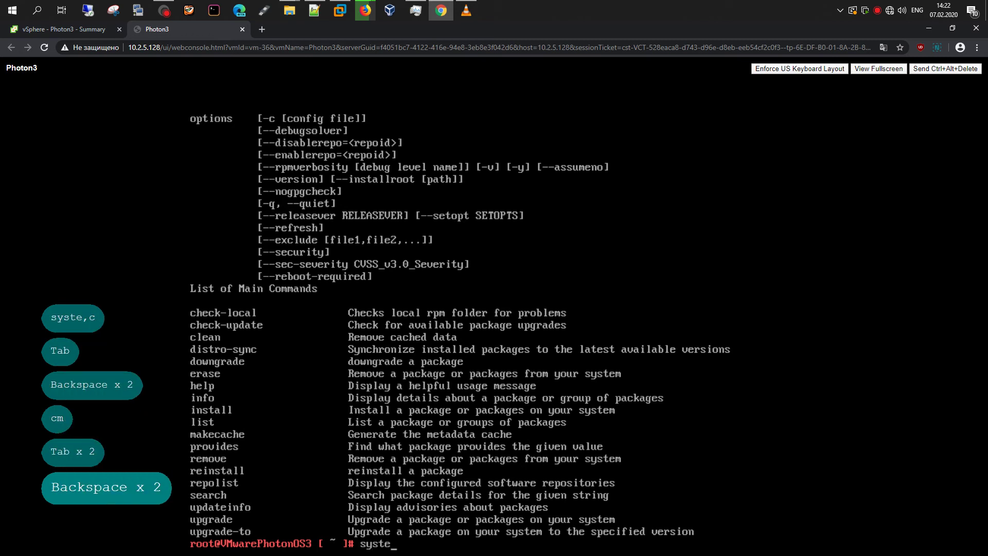
text(mc)
key(Tab)
text(power)
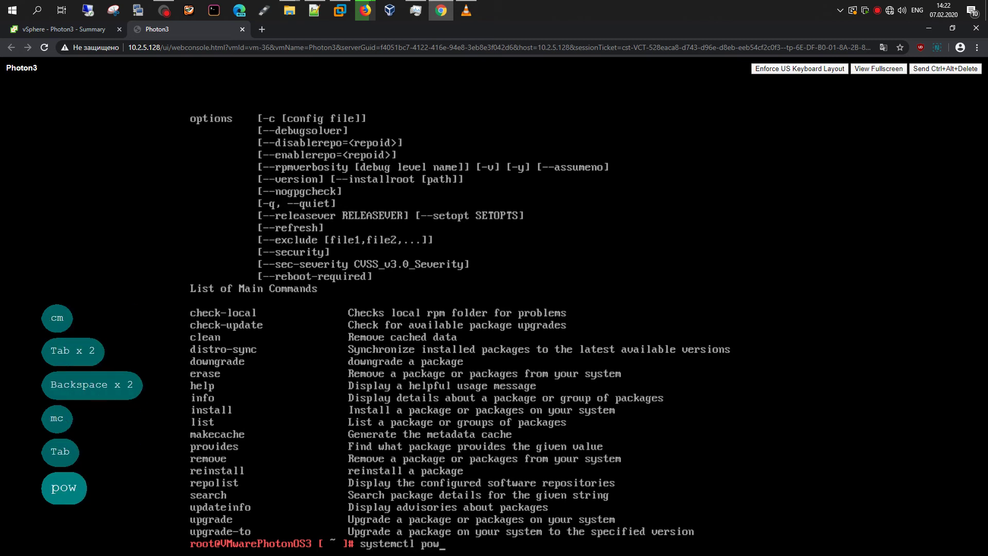
key(Tab)
key(Return)
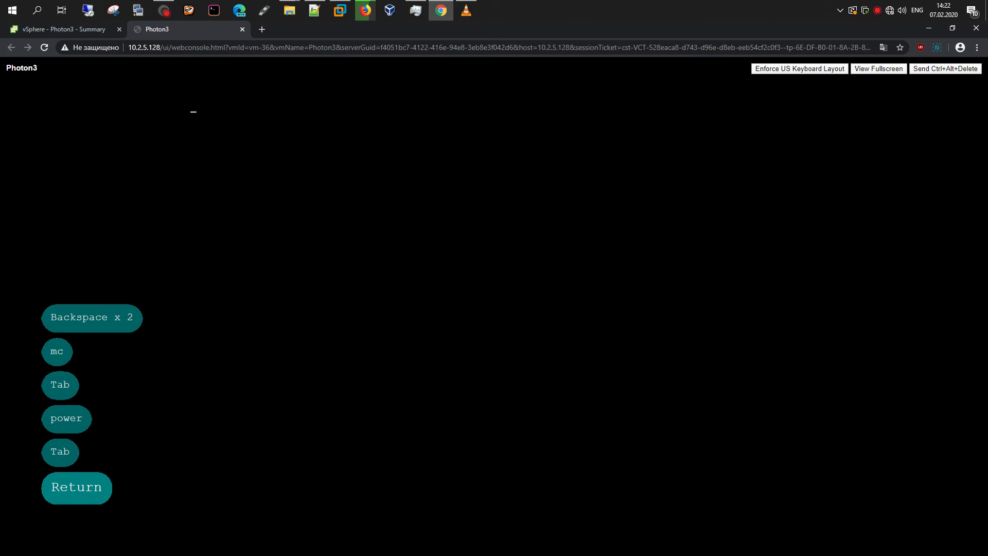
Close the console tab and export Photon3 as an OVF template named Photon3
click(45, 31)
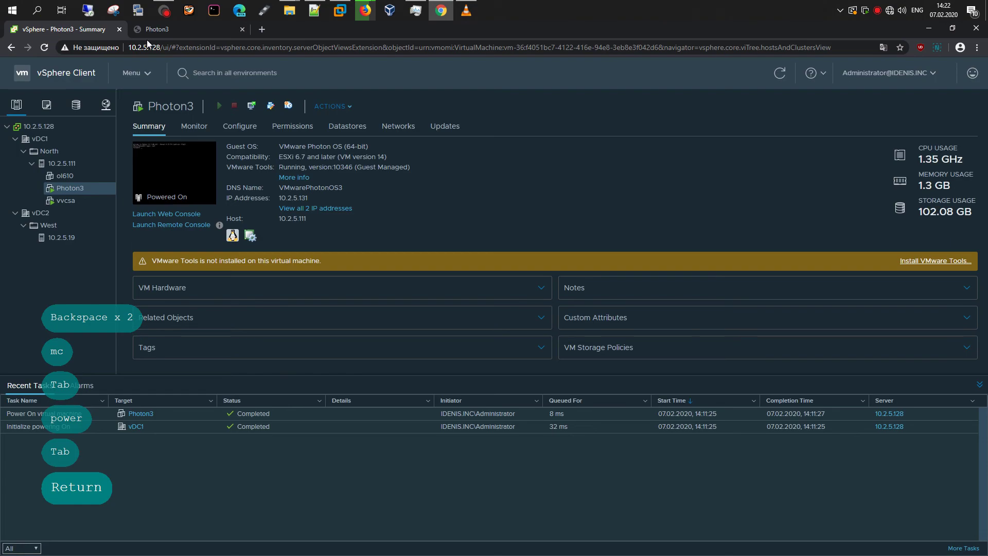
click(243, 29)
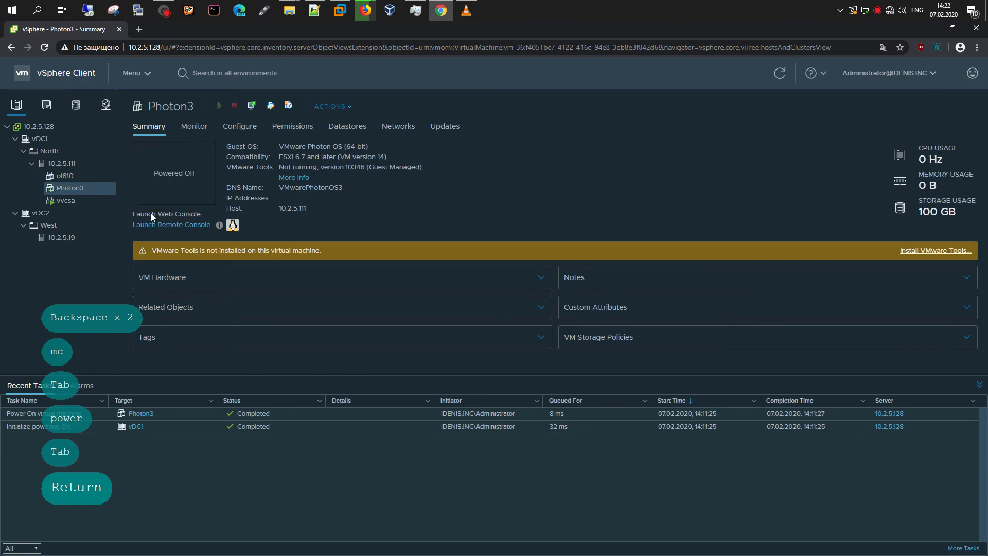
click(73, 183)
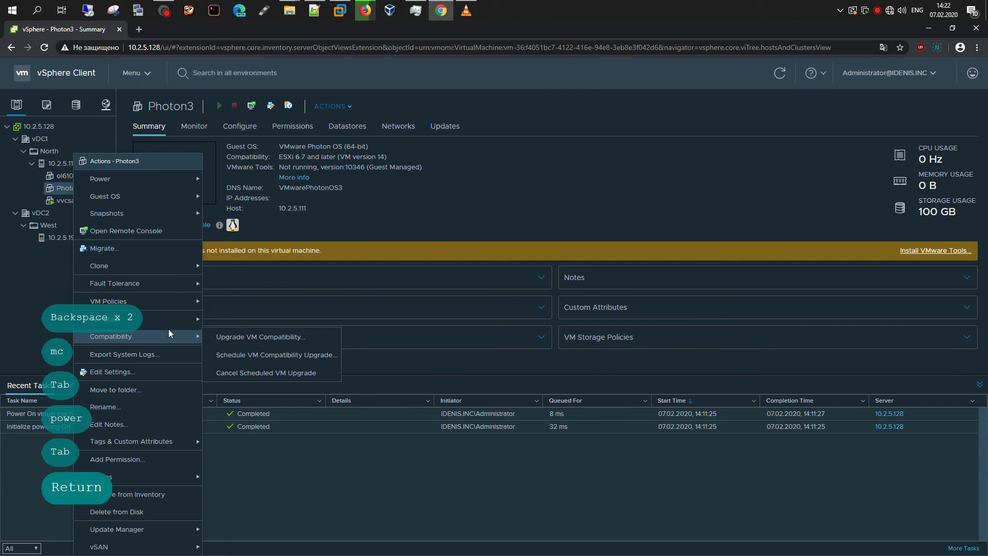
mouse_move(170, 319)
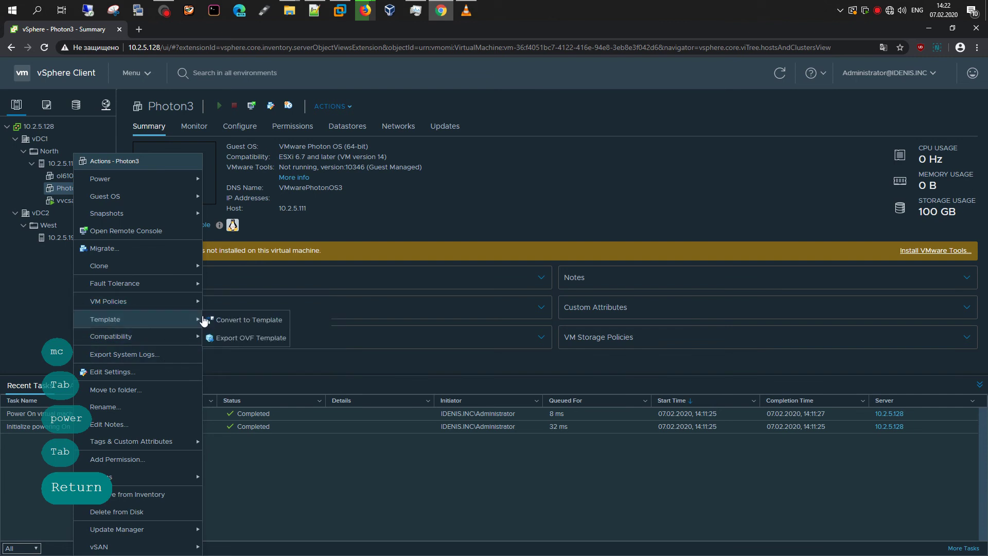
click(231, 338)
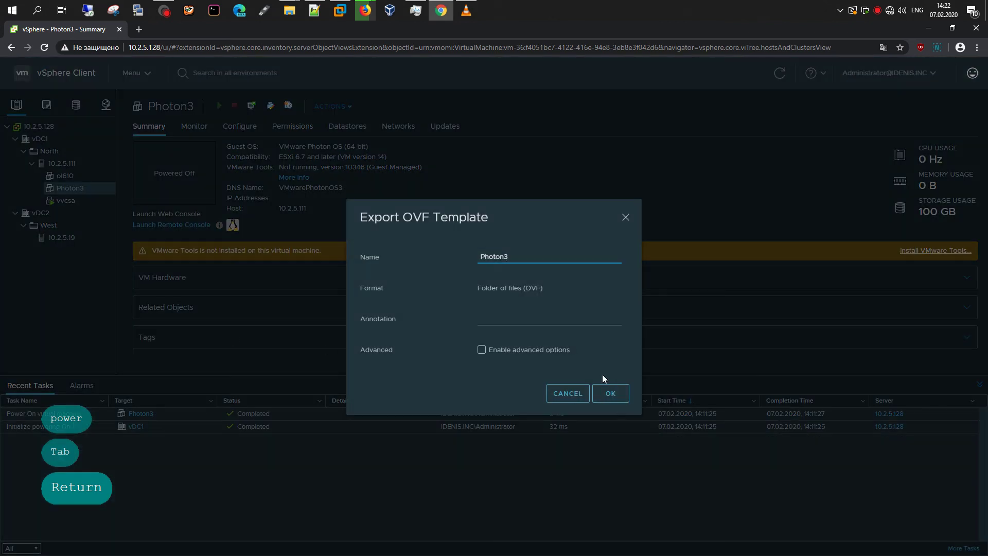
click(538, 317)
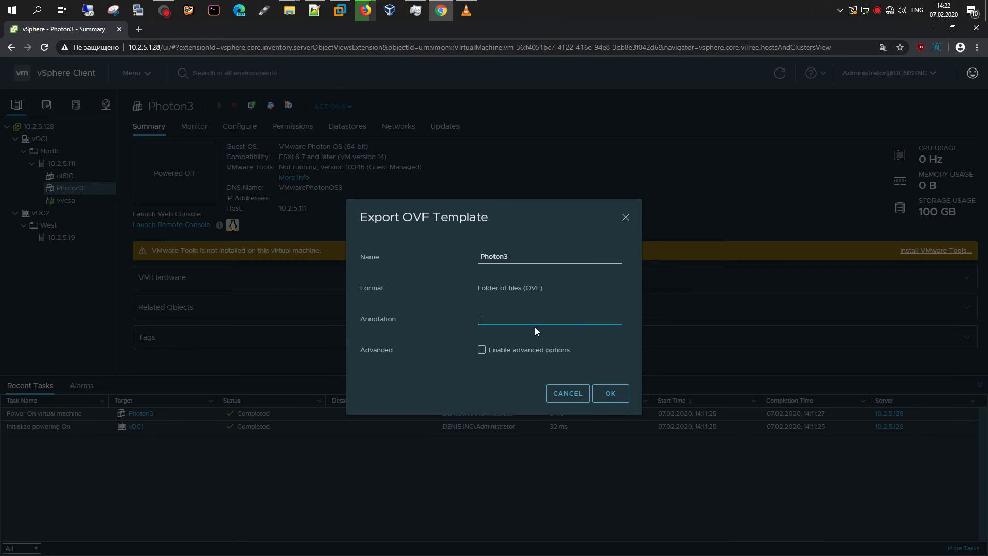
click(610, 393)
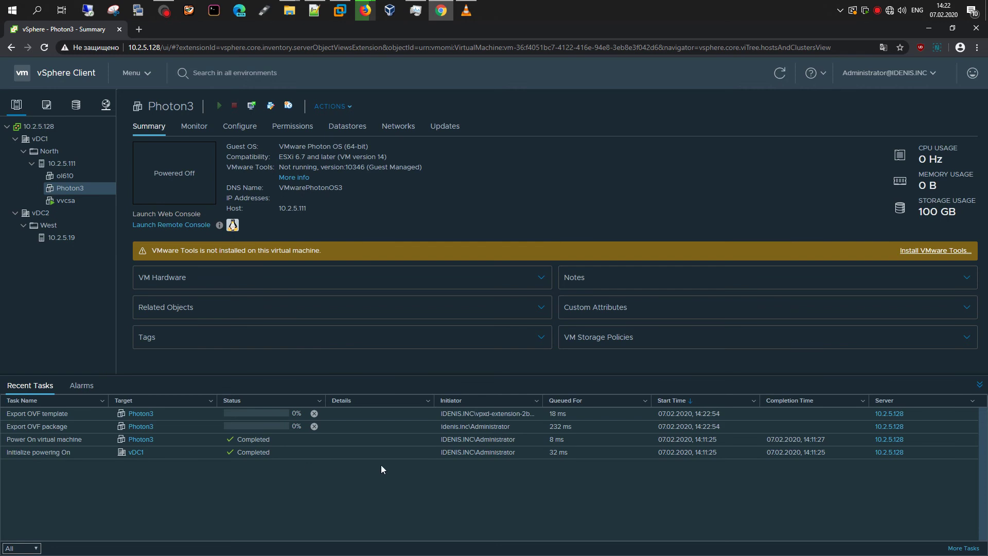
drag(542, 400, 669, 400)
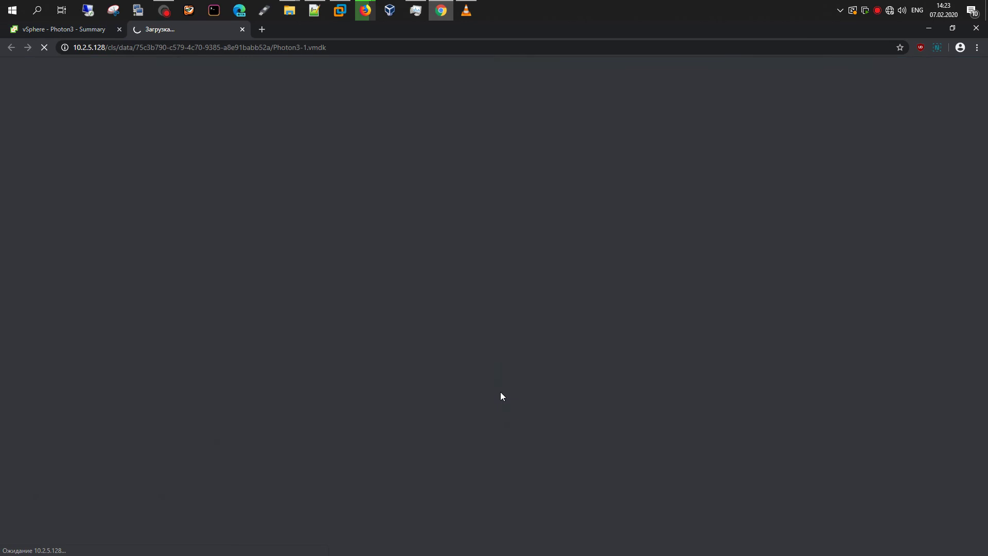
Confirm Photon3-1.vmdk downloaded and check that vm-templ holds only the ol610 template
key(shift+F9)
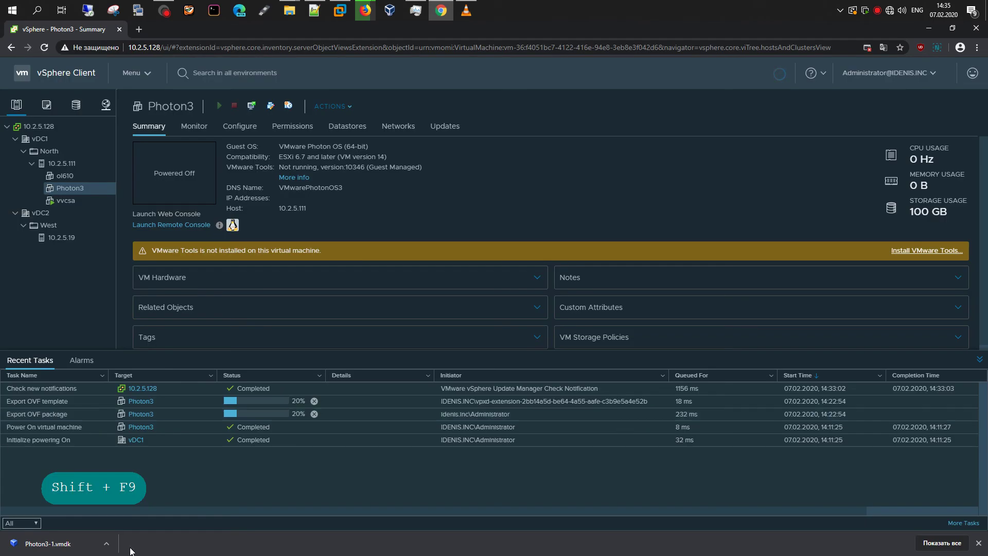
click(106, 544)
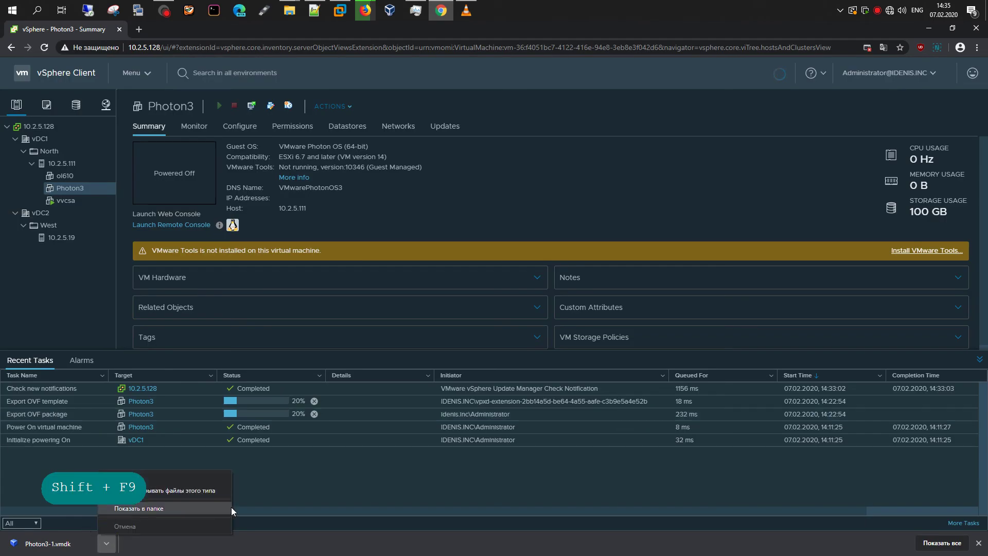
click(326, 477)
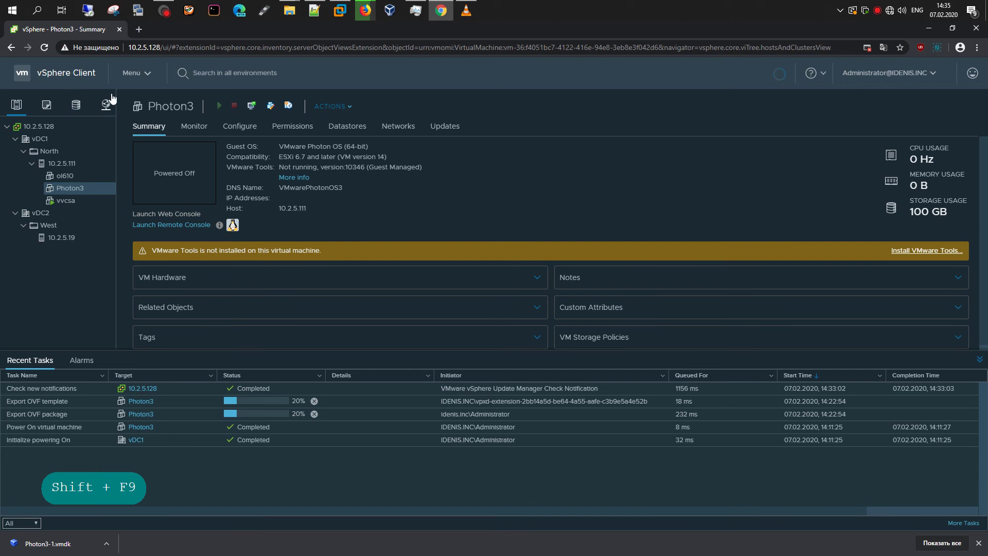
click(135, 72)
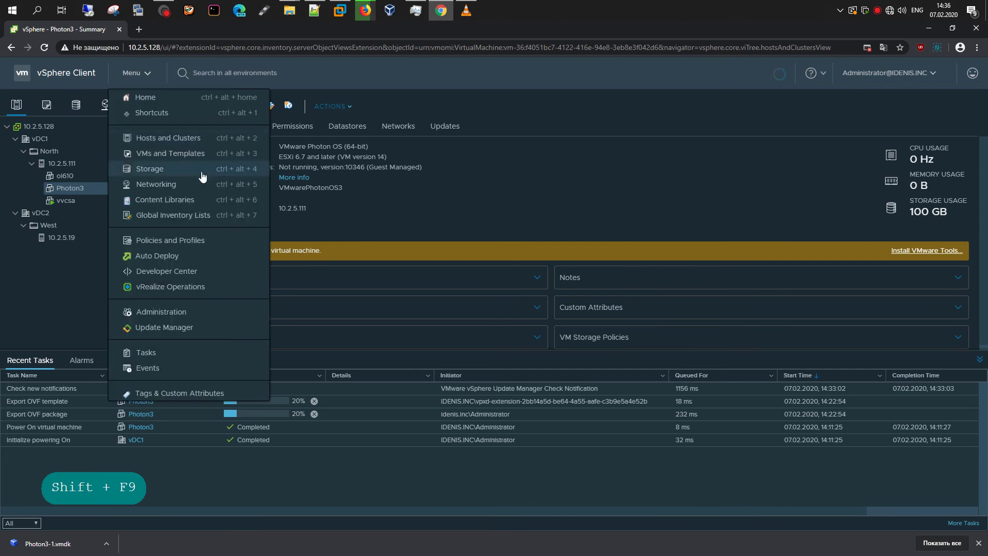
click(213, 202)
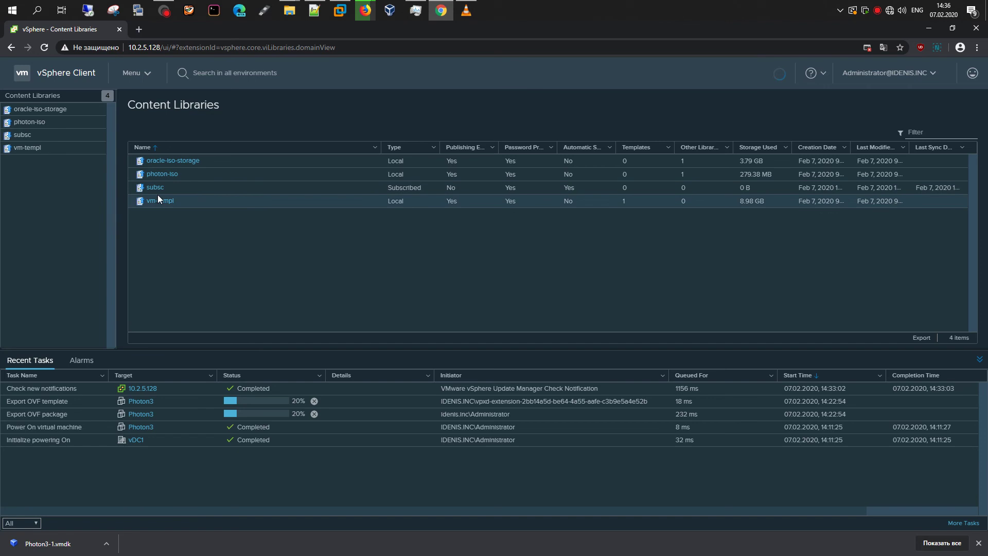
click(157, 197)
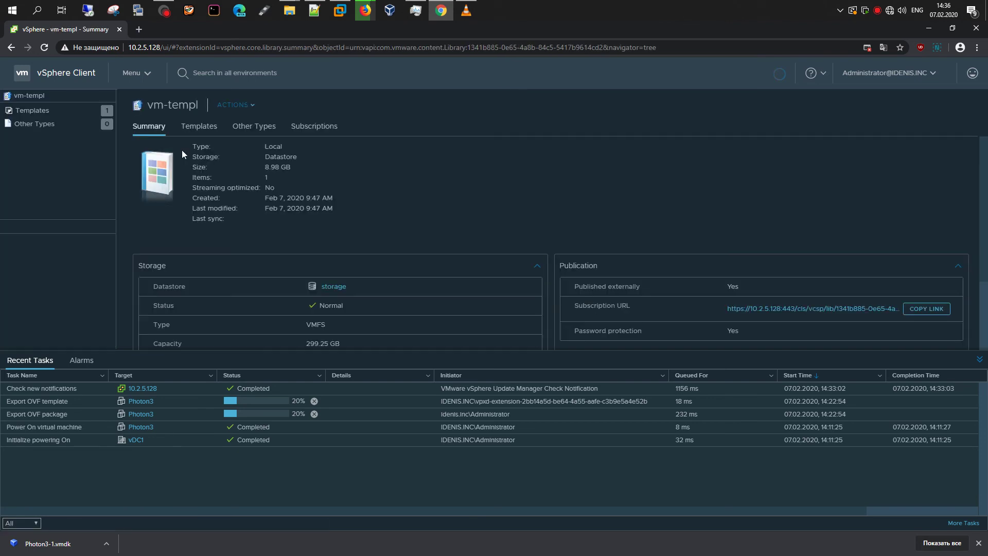
click(25, 109)
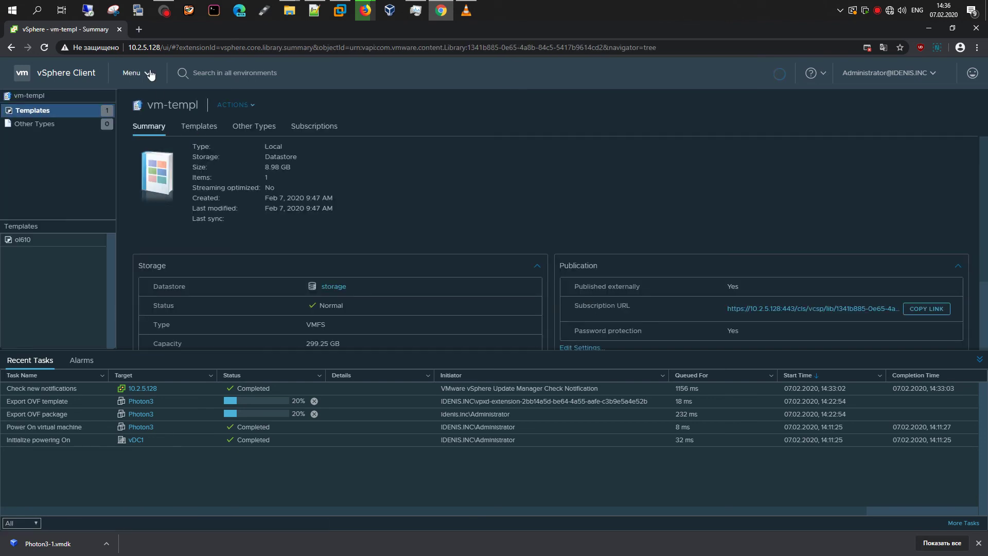
click(68, 238)
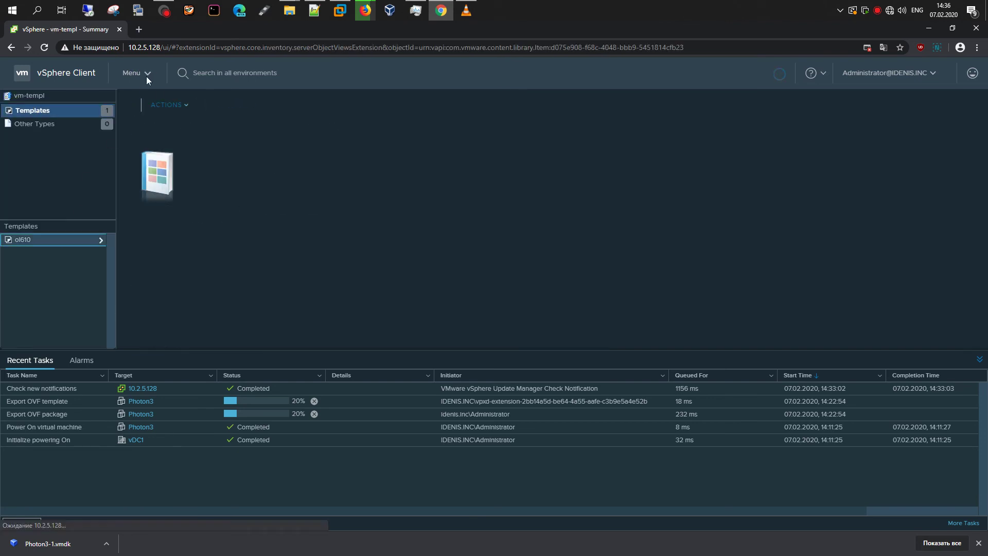
Verify the subsc library is empty, refresh recent tasks and return to the Shortcuts home page
click(146, 74)
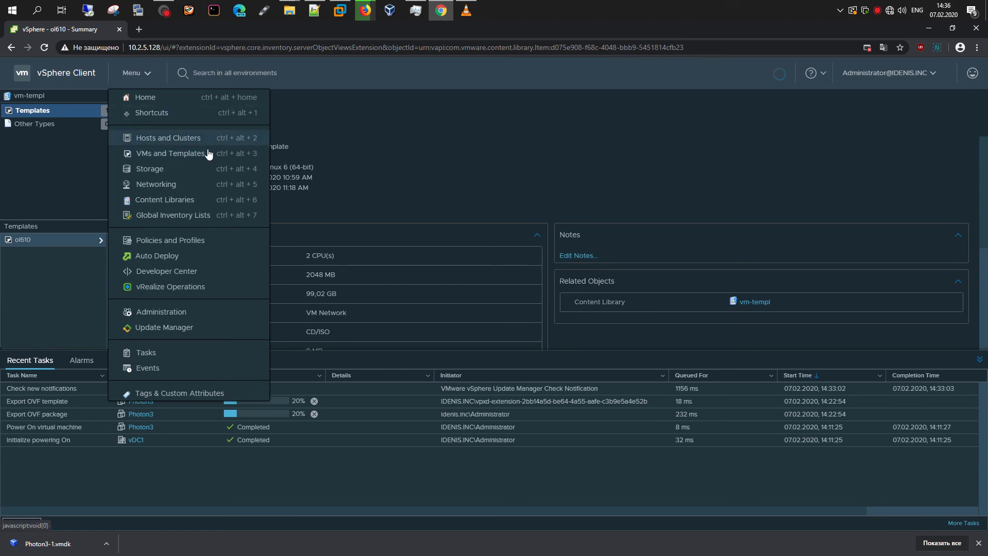
click(197, 186)
click(139, 72)
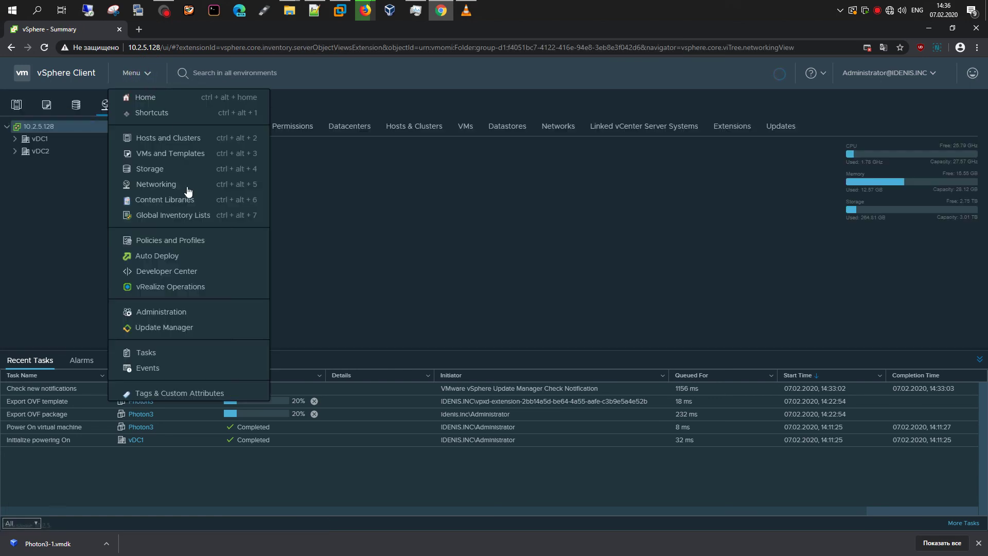
click(162, 201)
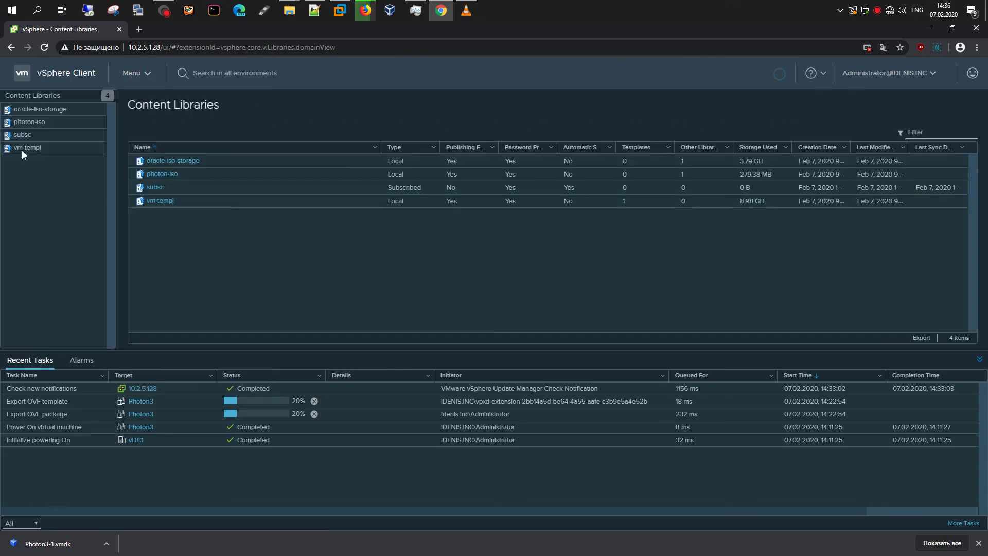
click(31, 134)
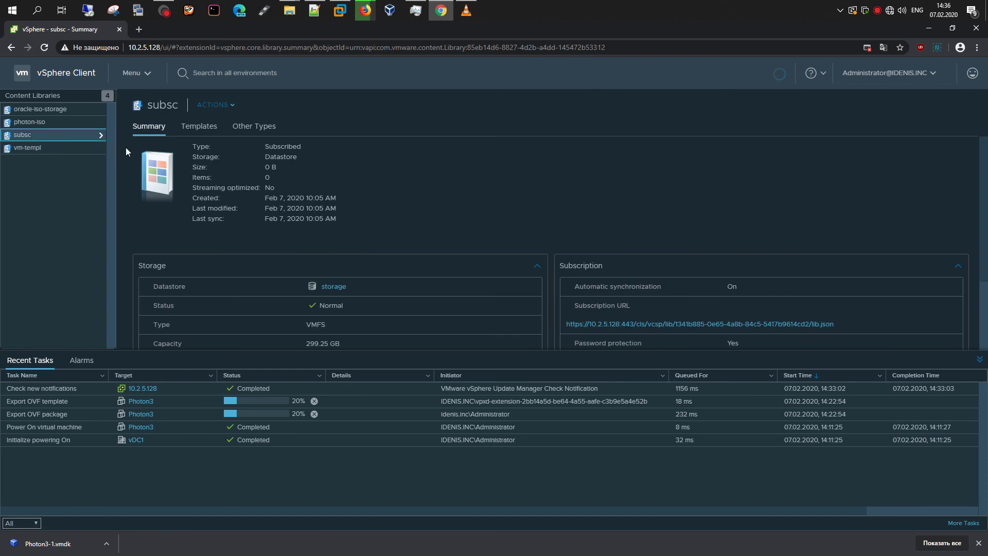
click(61, 134)
click(61, 124)
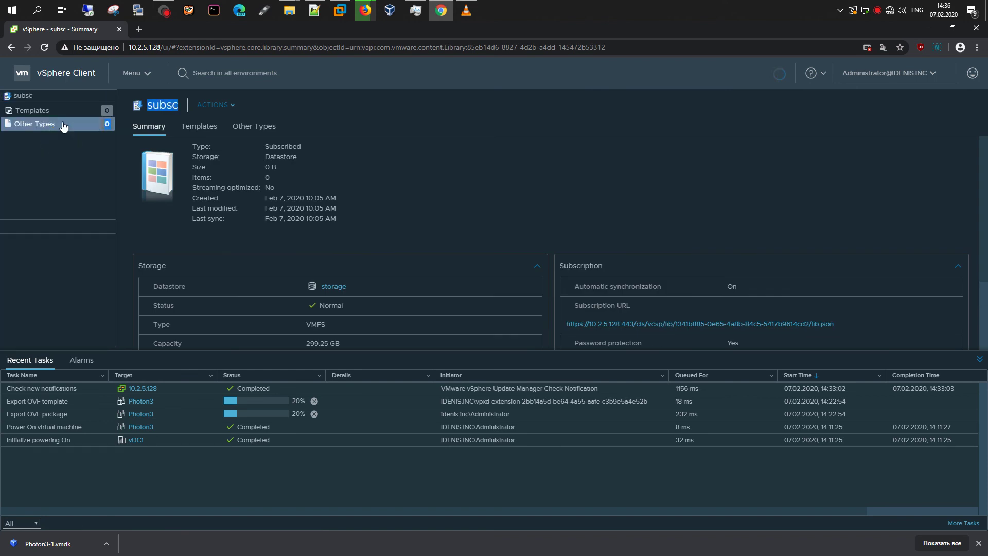
click(61, 110)
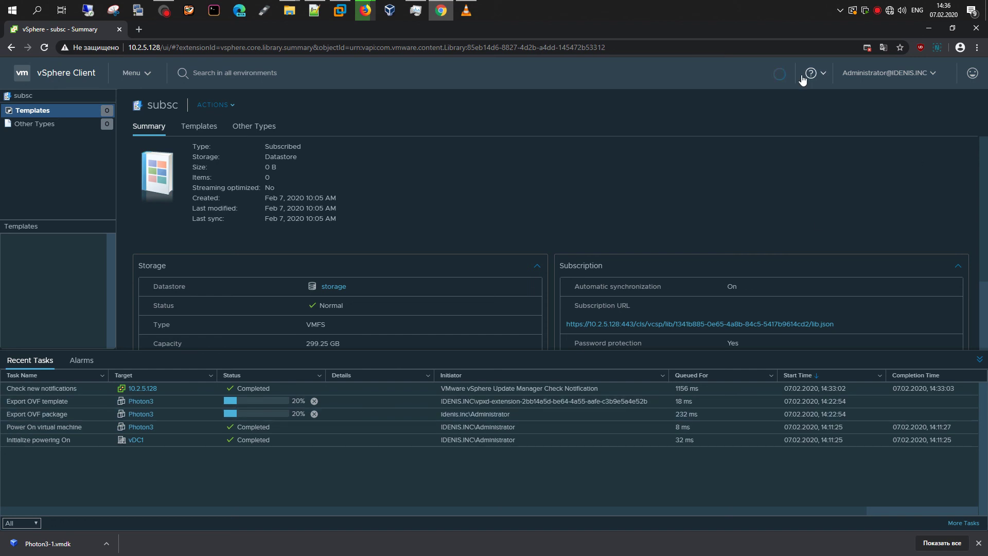
click(779, 74)
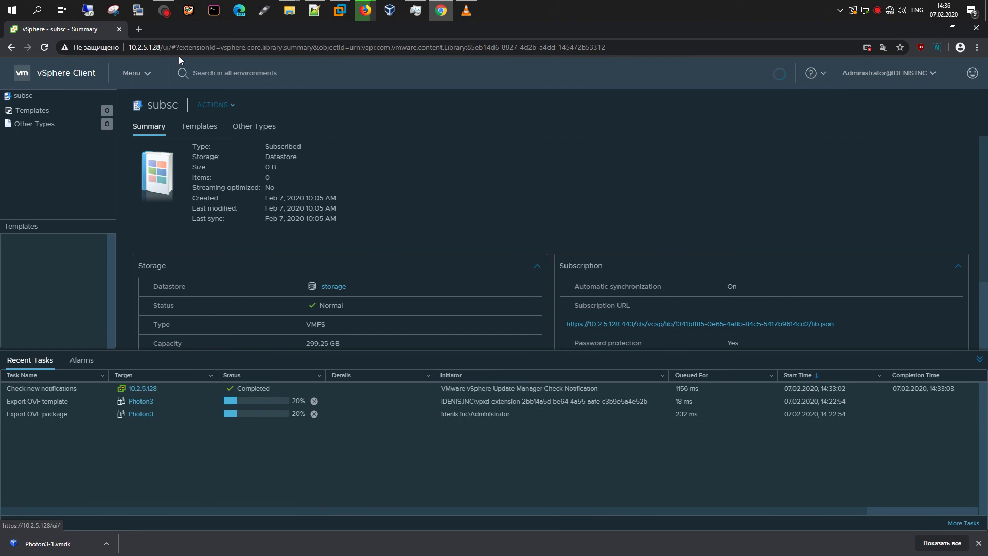
click(73, 78)
Reload the vSphere Client page
click(175, 47)
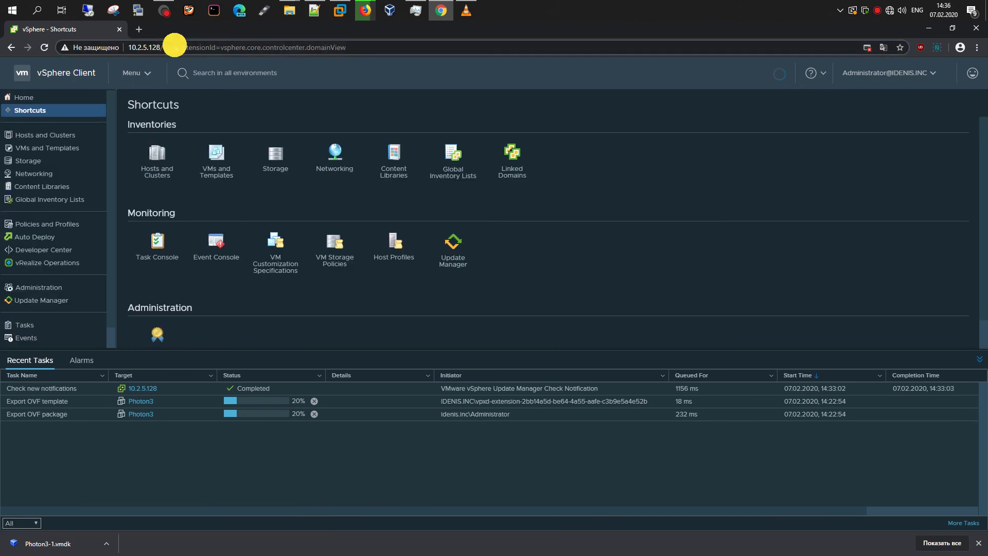
key(Return)
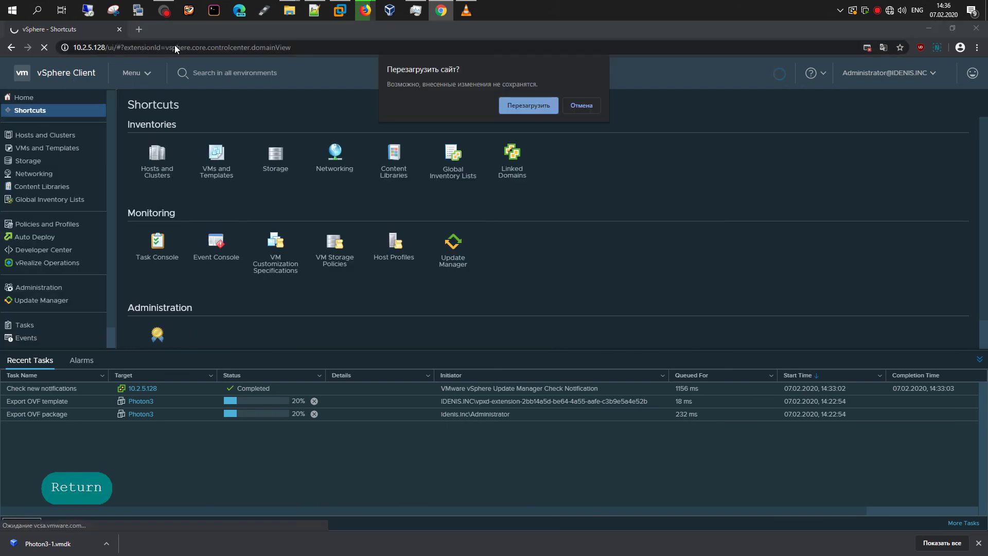
key(shift)
click(522, 108)
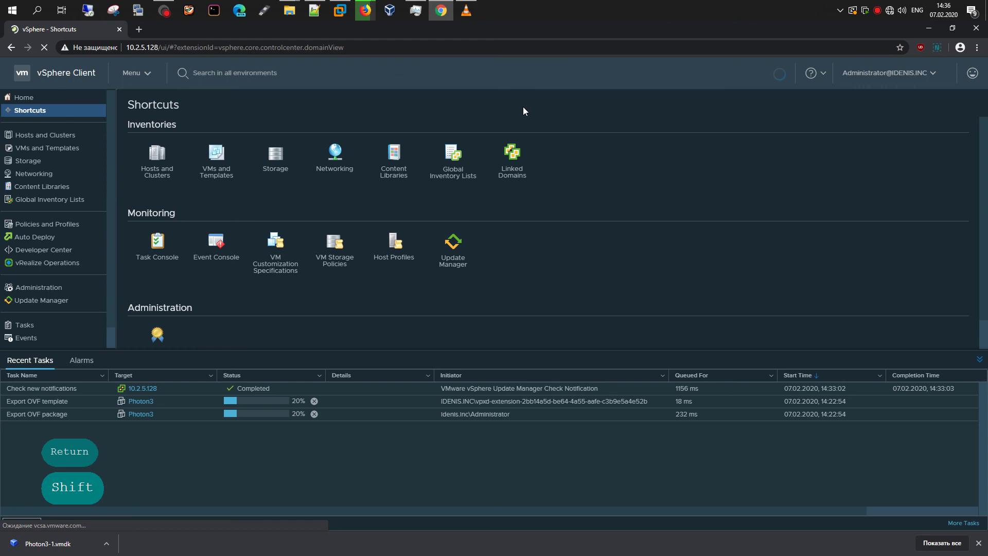
key(shift+F9)
key(shift+F9)
Open the vm-templ library summary and its ACTIONS menu
click(149, 78)
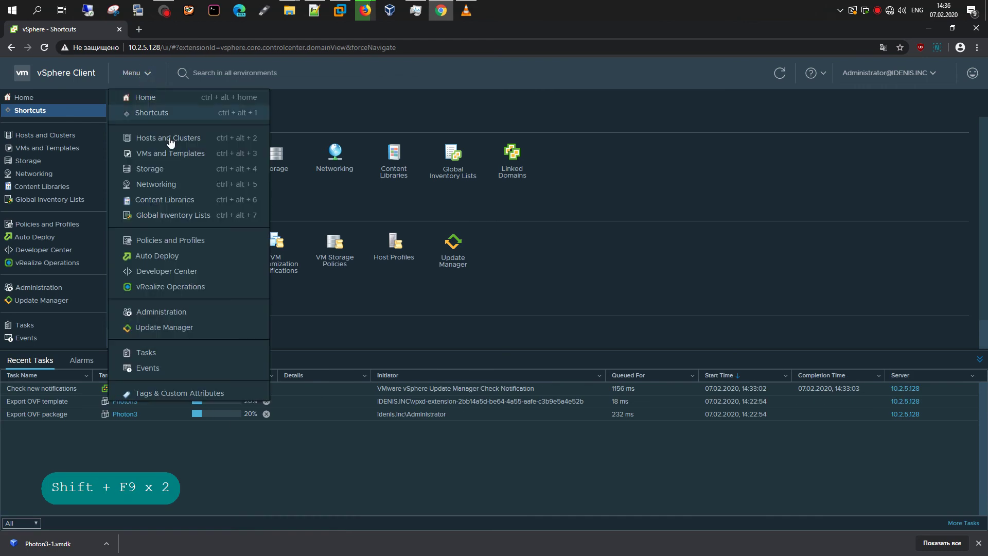
click(184, 196)
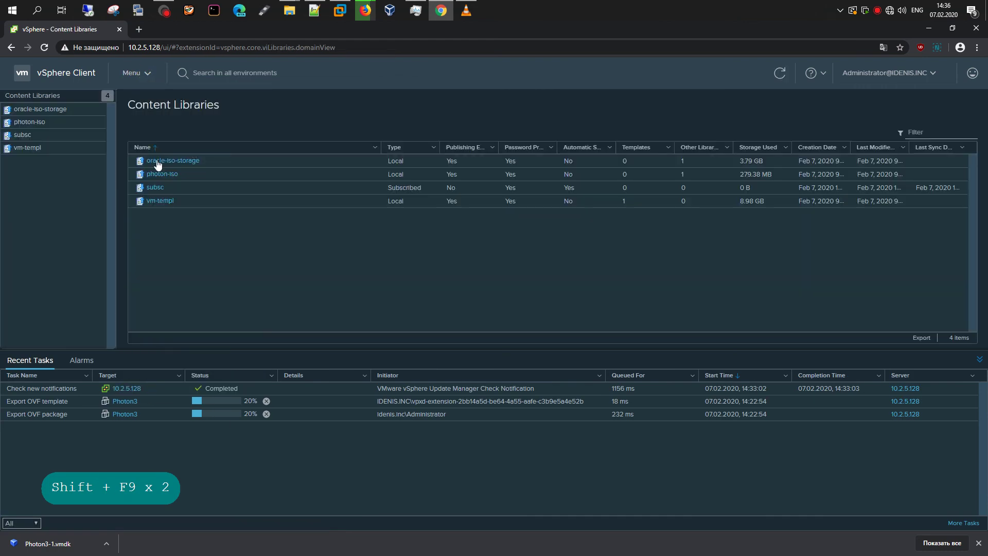
click(154, 199)
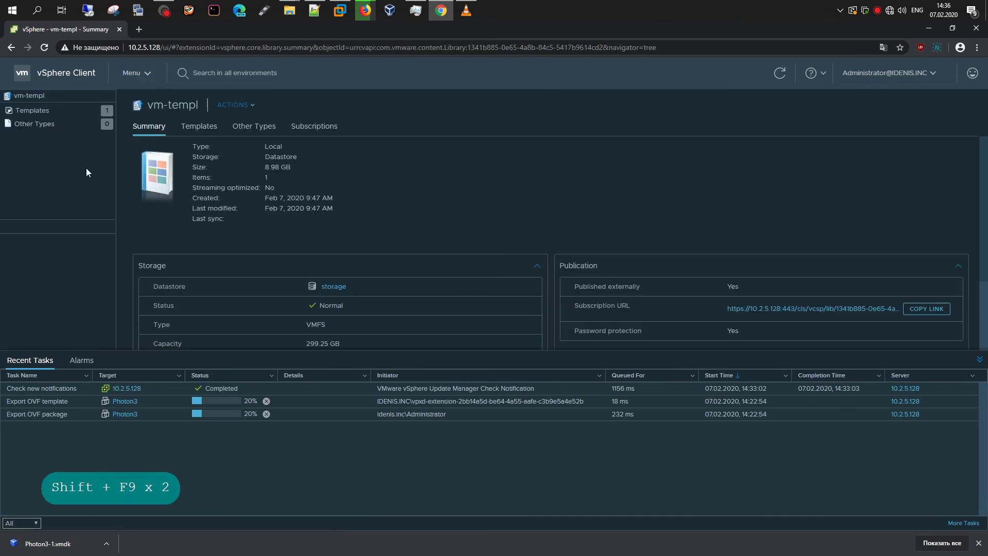
click(46, 128)
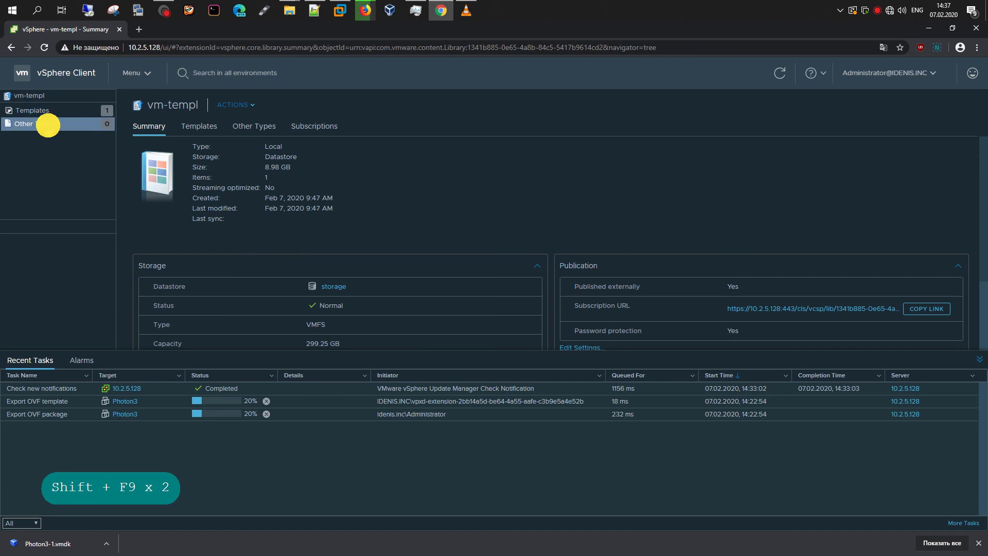
click(231, 104)
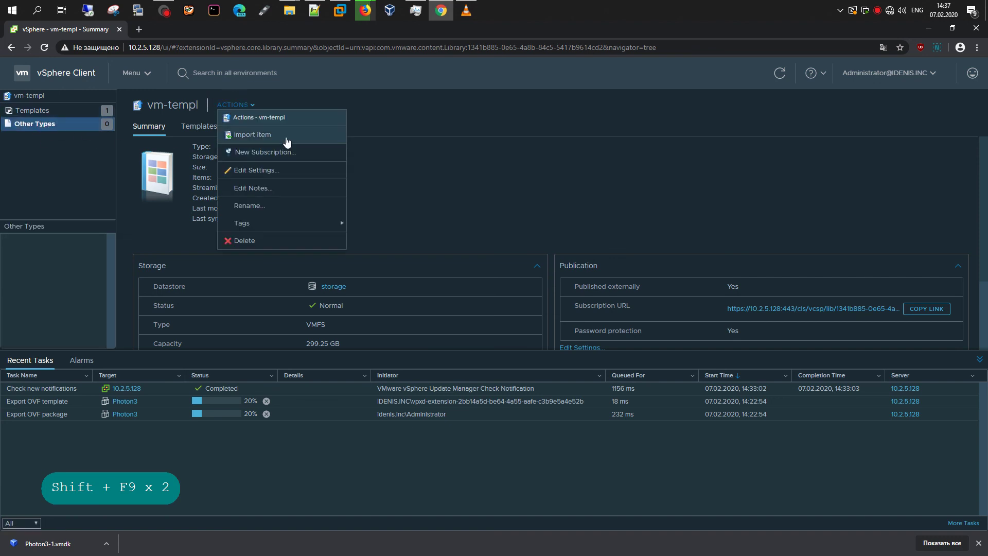
Import local file Photon3-1.vmdk into vm-templ with notes 'vmdk photon 3'
click(286, 137)
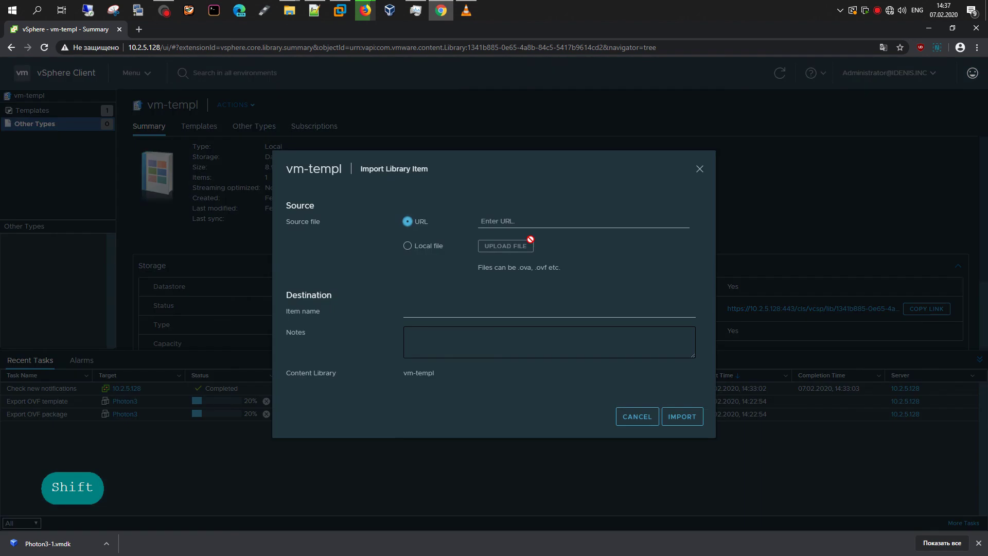
click(434, 249)
click(489, 246)
key(shift+F9)
key(shift+F9)
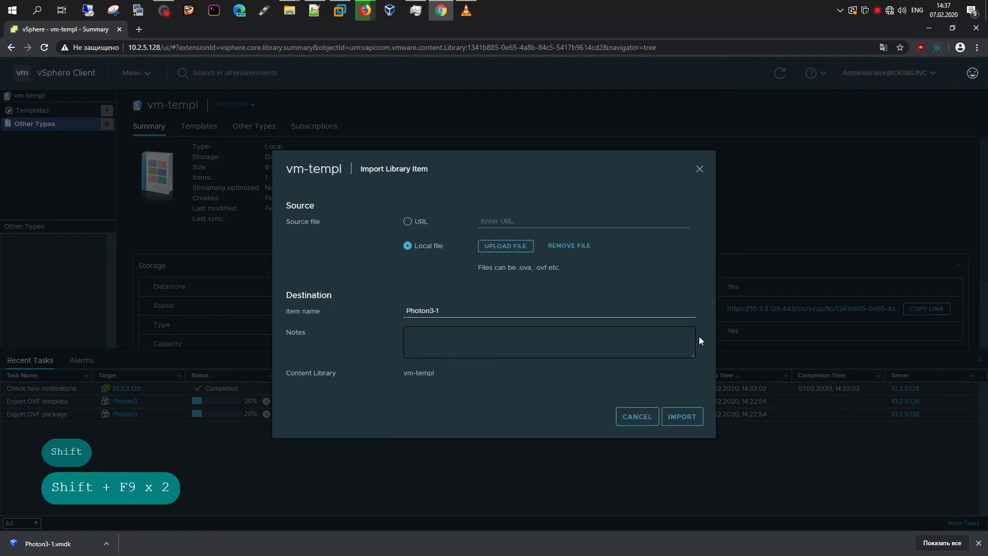
click(479, 335)
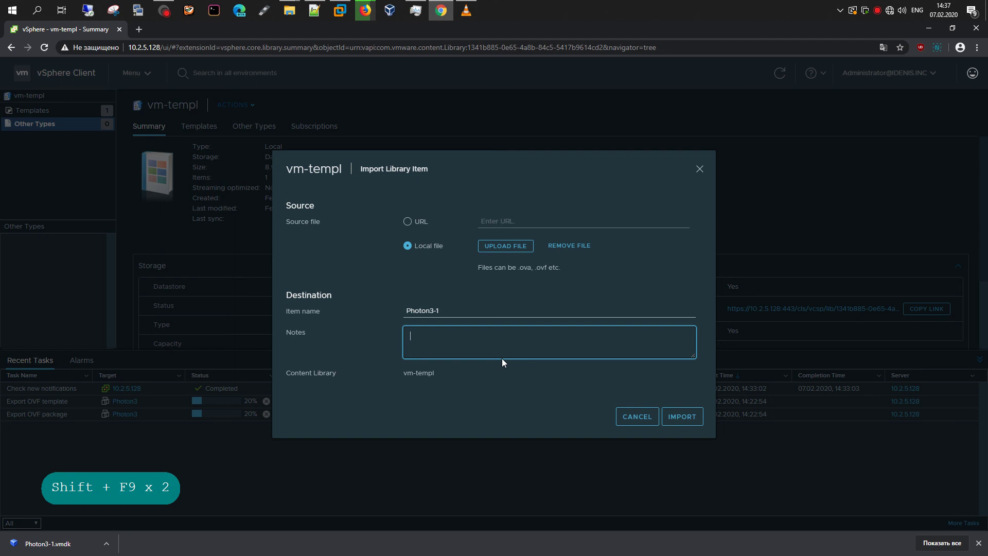
text(vmdk )
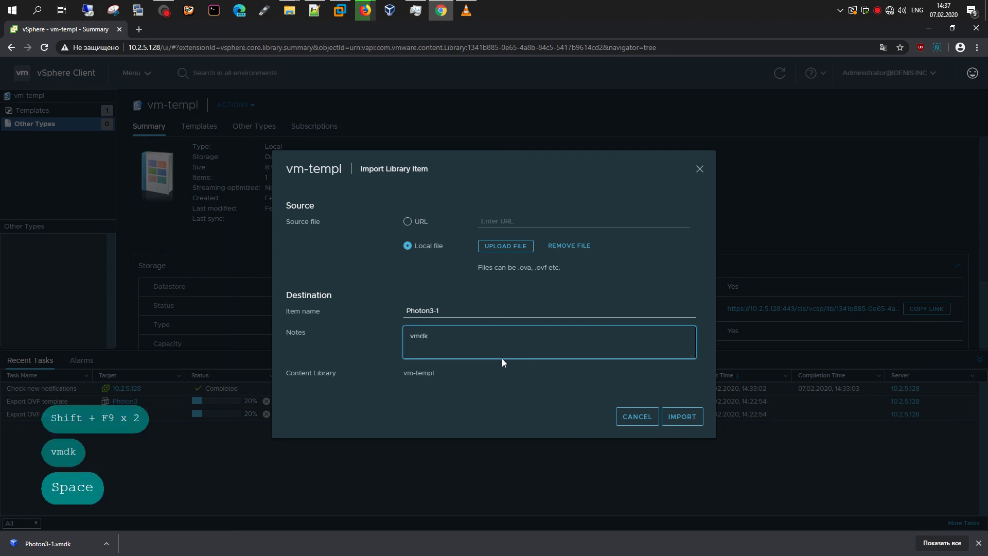
text(phot)
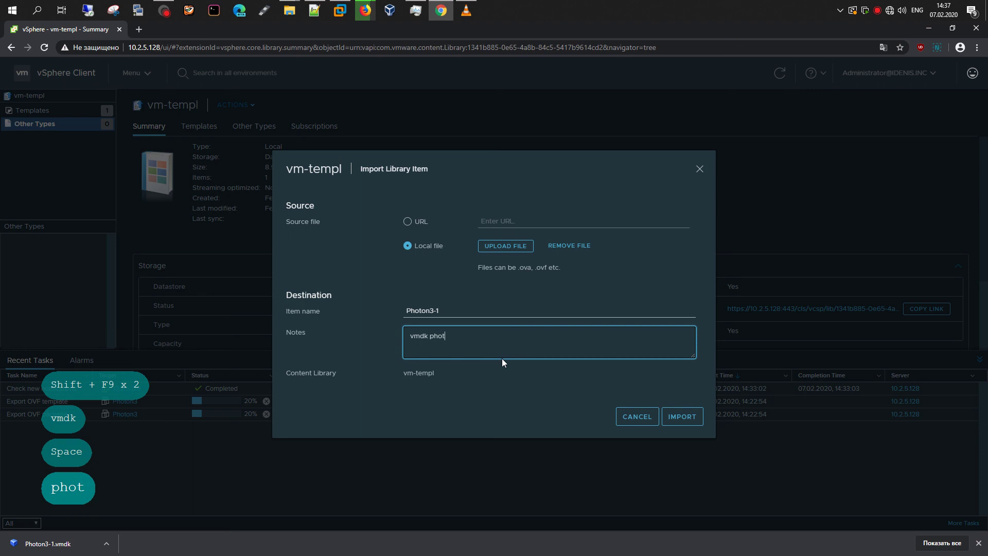
text(on 3)
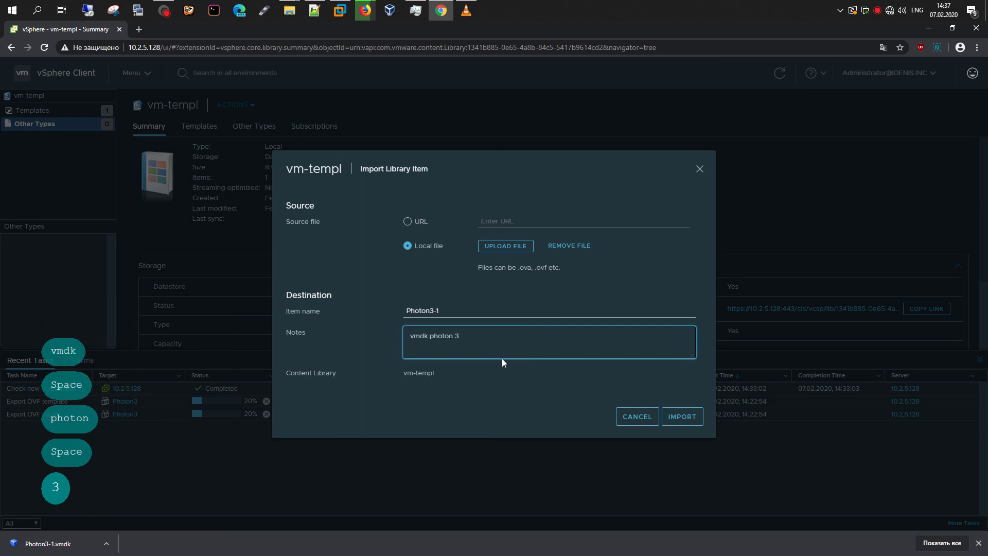
click(697, 417)
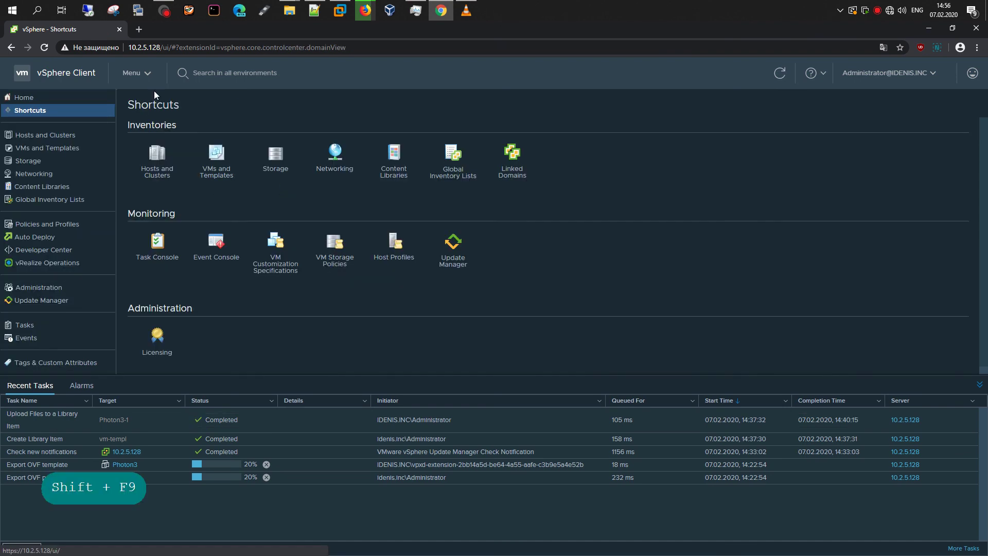
Browse the templates in the oracle-iso-storage library
click(148, 73)
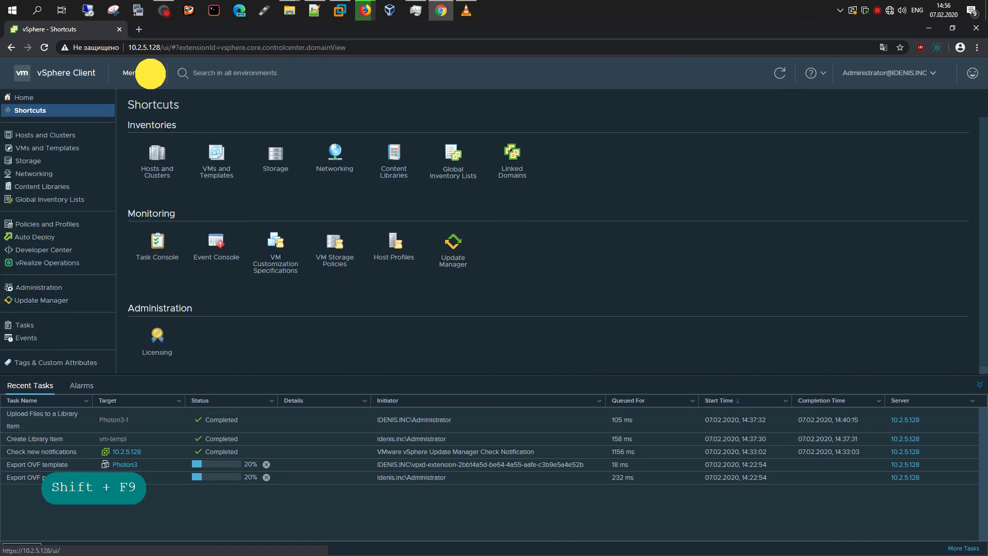
click(168, 201)
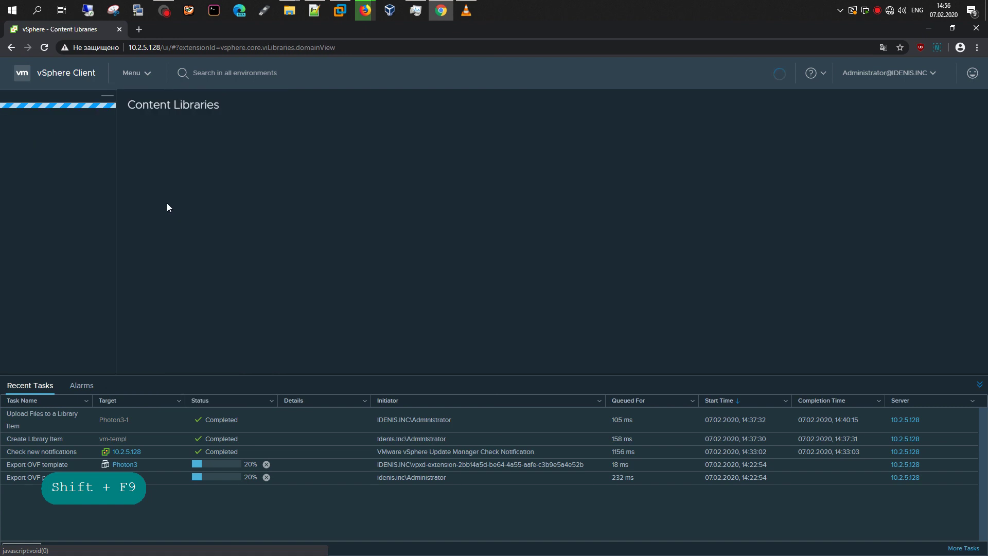
click(69, 109)
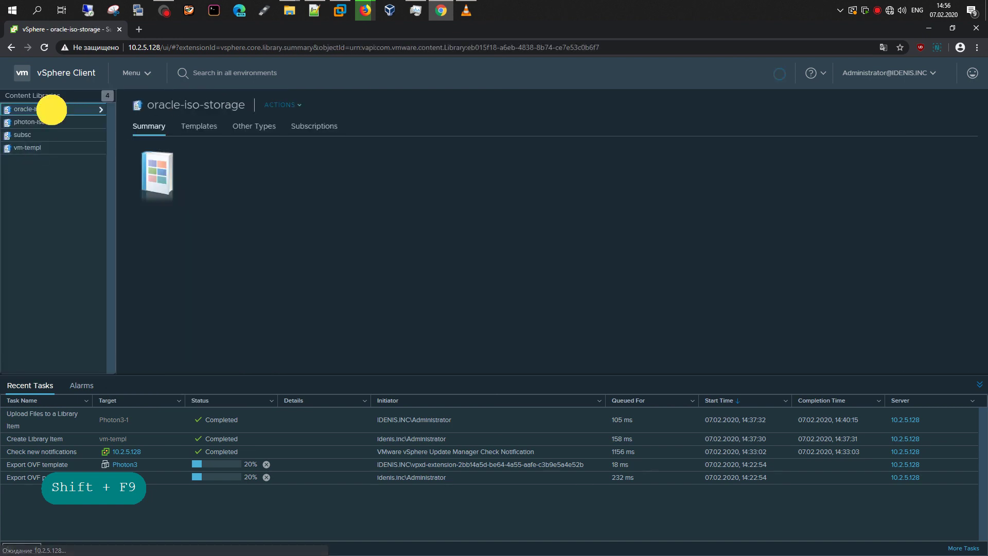
click(11, 114)
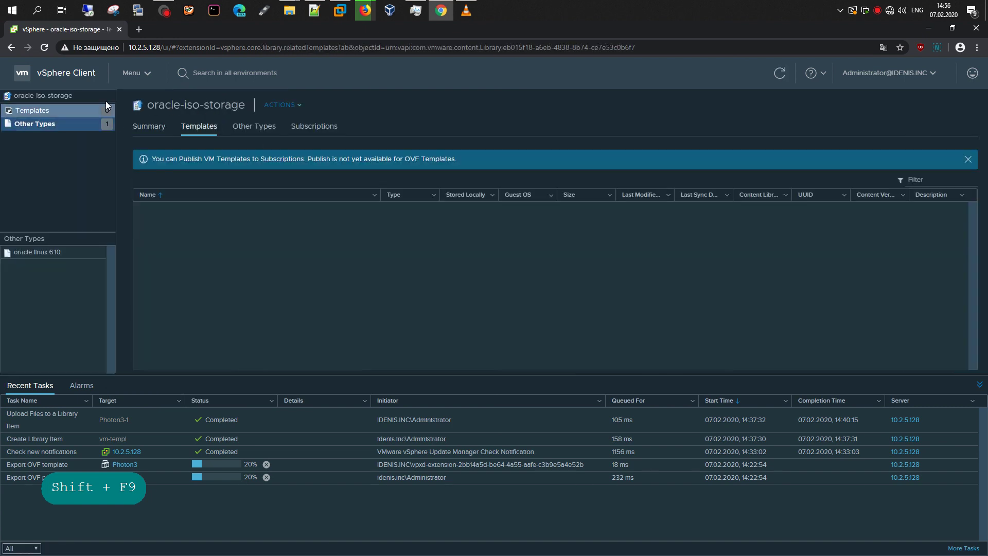
Browse the photon-iso library and its photon-minimal-3.0 item
click(134, 73)
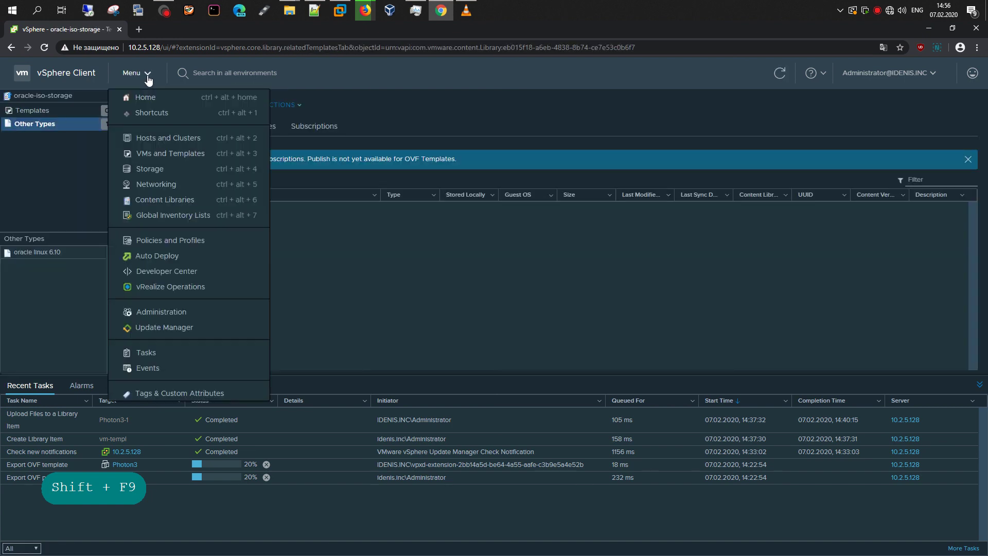
click(191, 199)
click(48, 122)
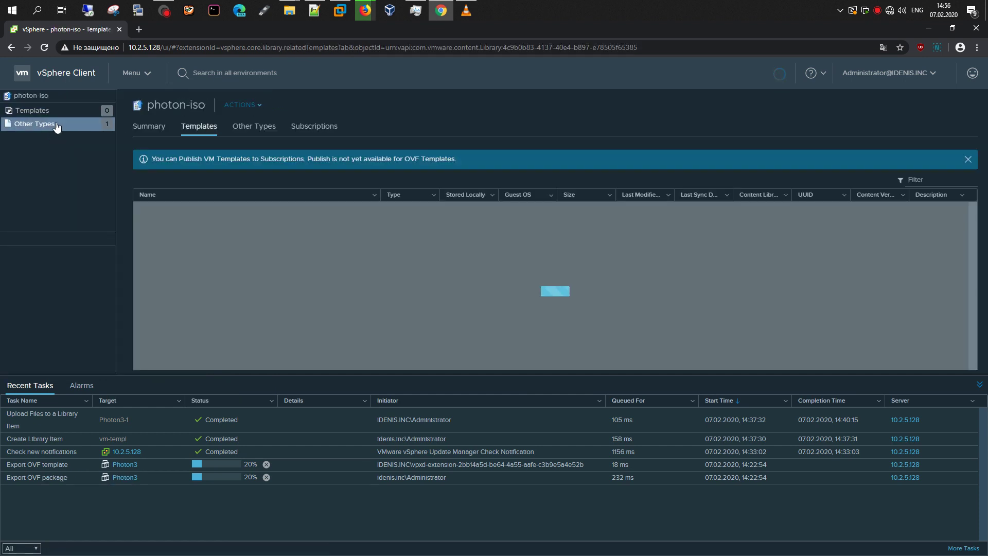
click(56, 126)
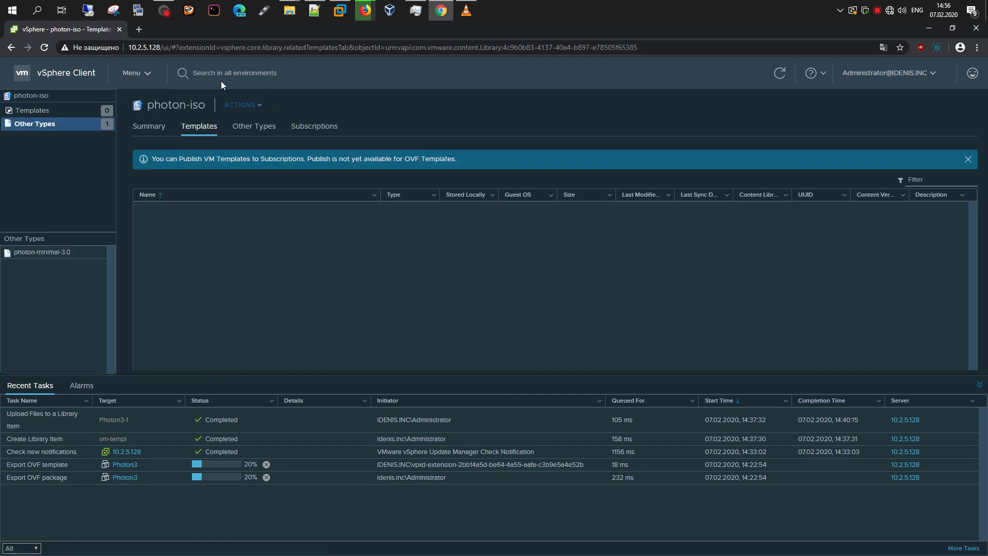
click(53, 251)
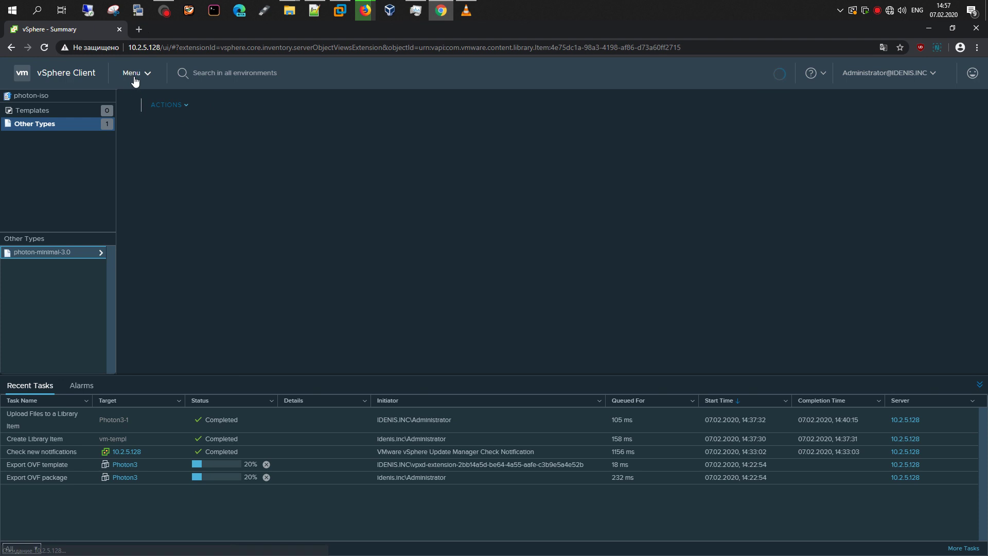
Browse the subsc library's items, then return to the Content Libraries list
click(135, 73)
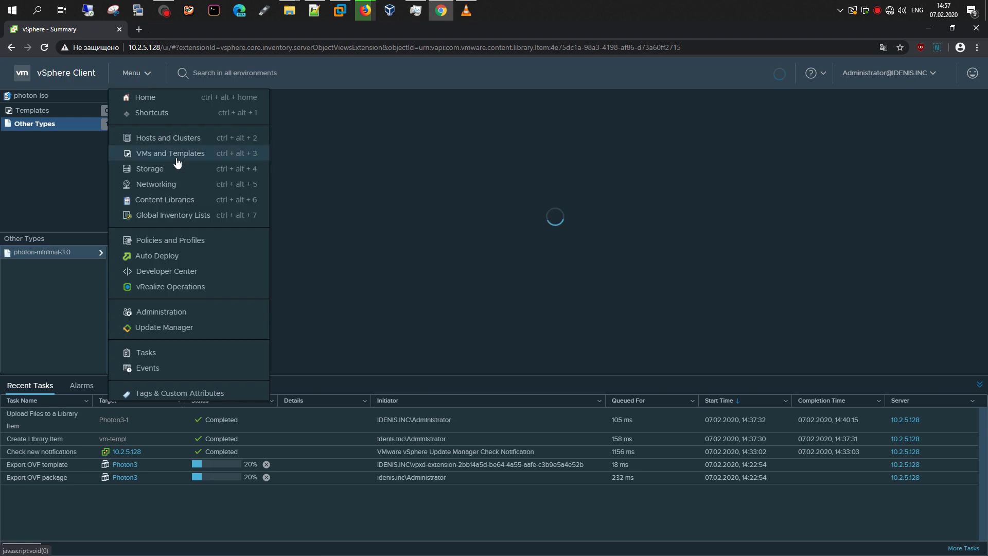
click(176, 200)
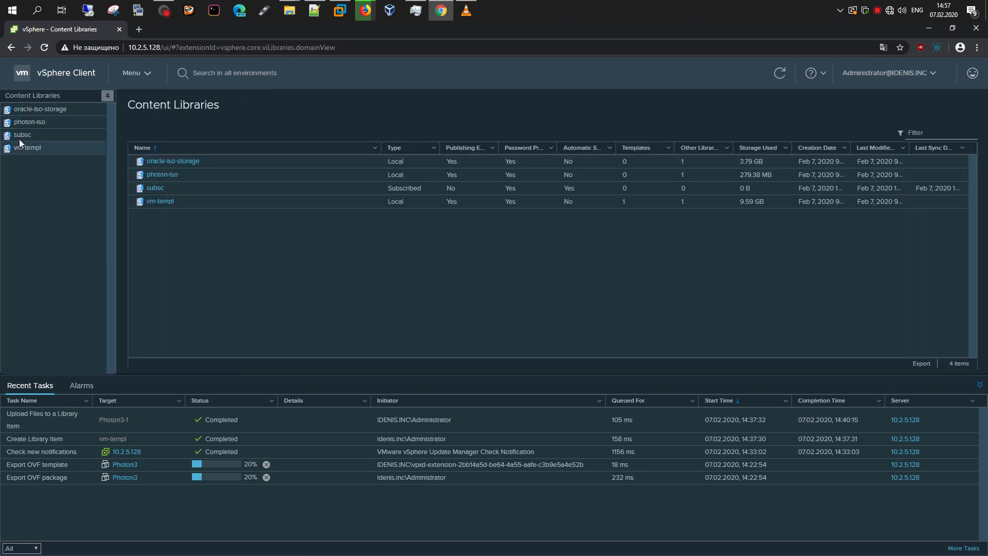
click(20, 134)
click(66, 123)
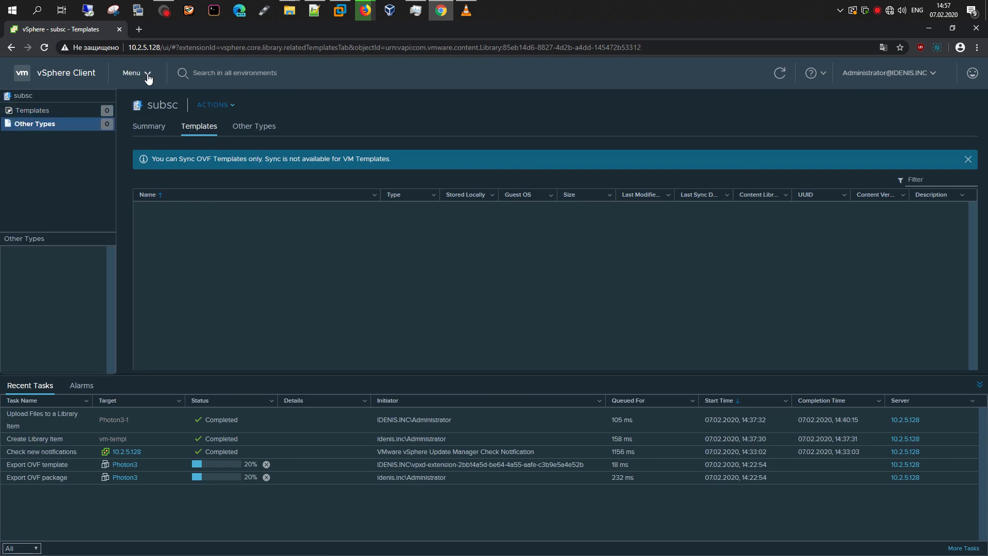
click(149, 77)
click(169, 200)
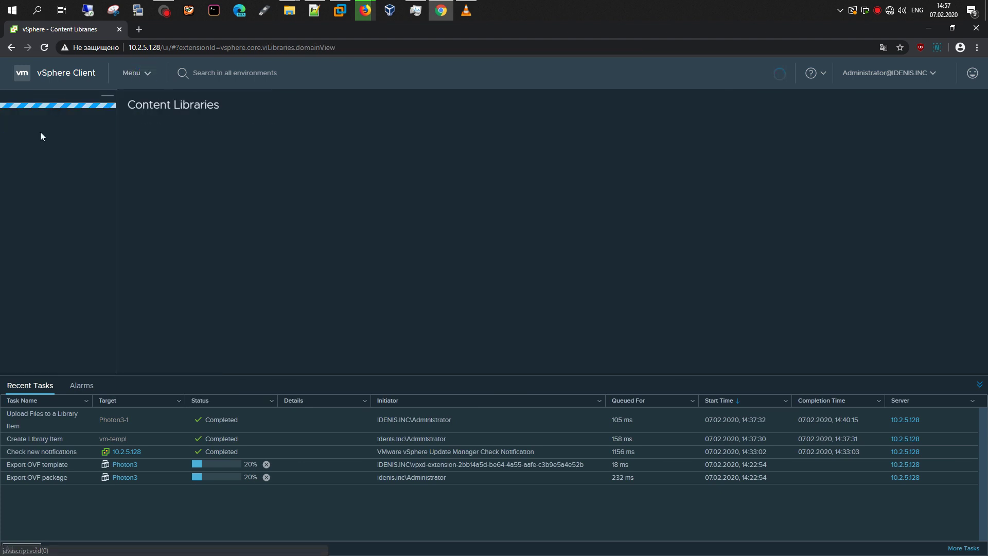
click(44, 150)
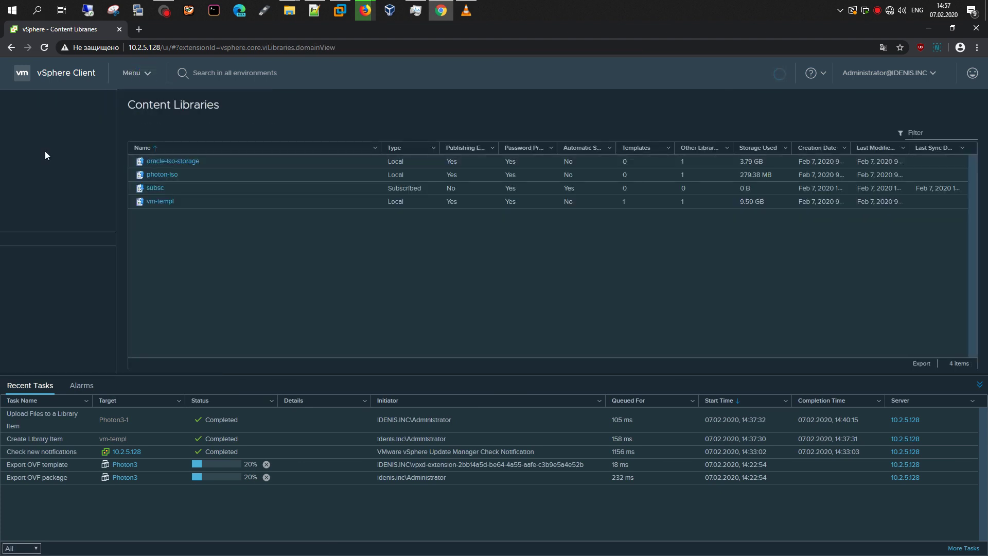
Open vm-templ and confirm 1 template and 1 Other Types item, the imported Photon3-1
click(163, 202)
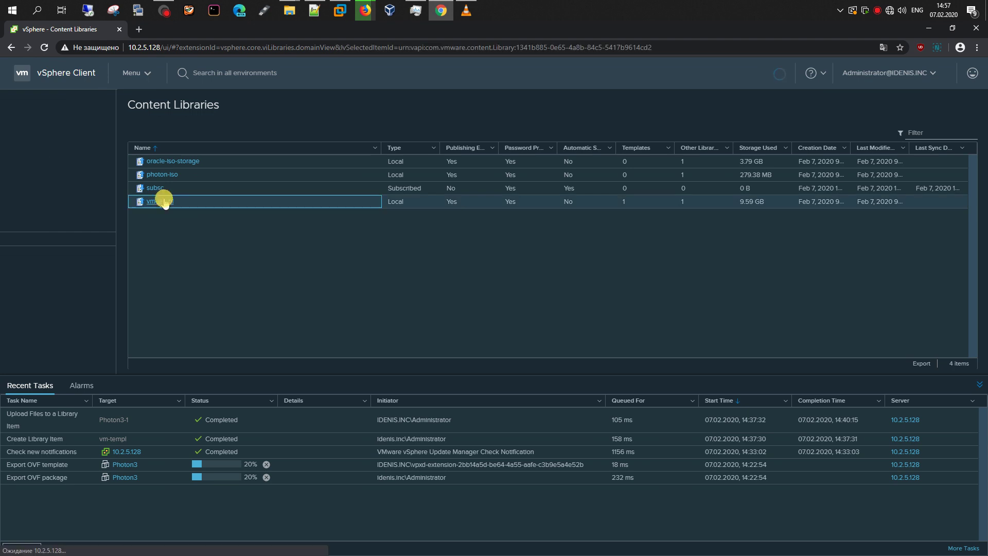
click(163, 201)
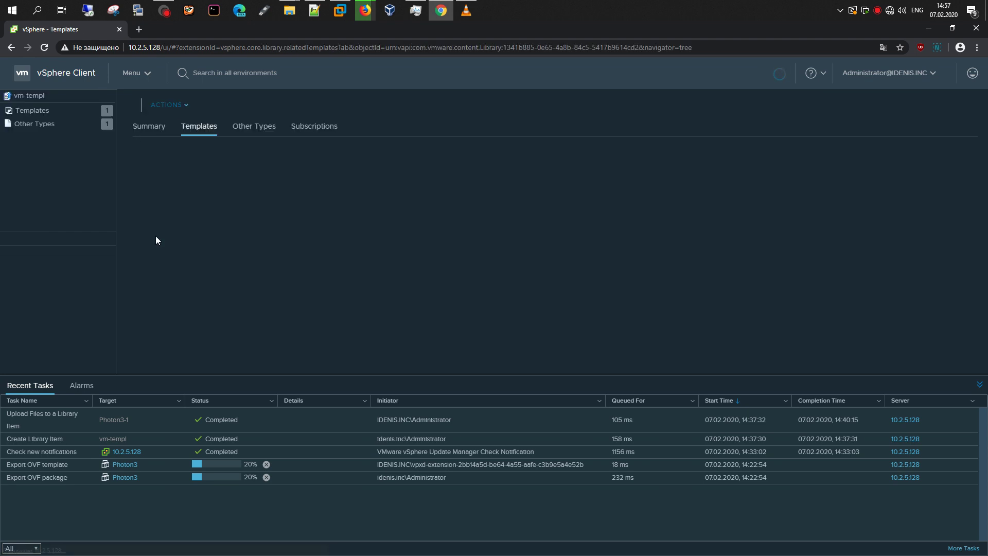
click(52, 123)
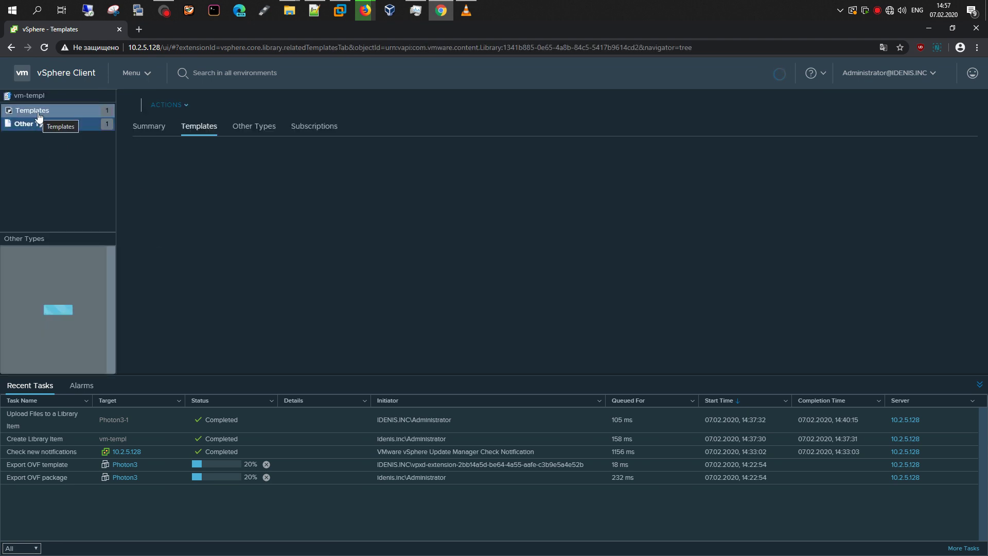
click(38, 111)
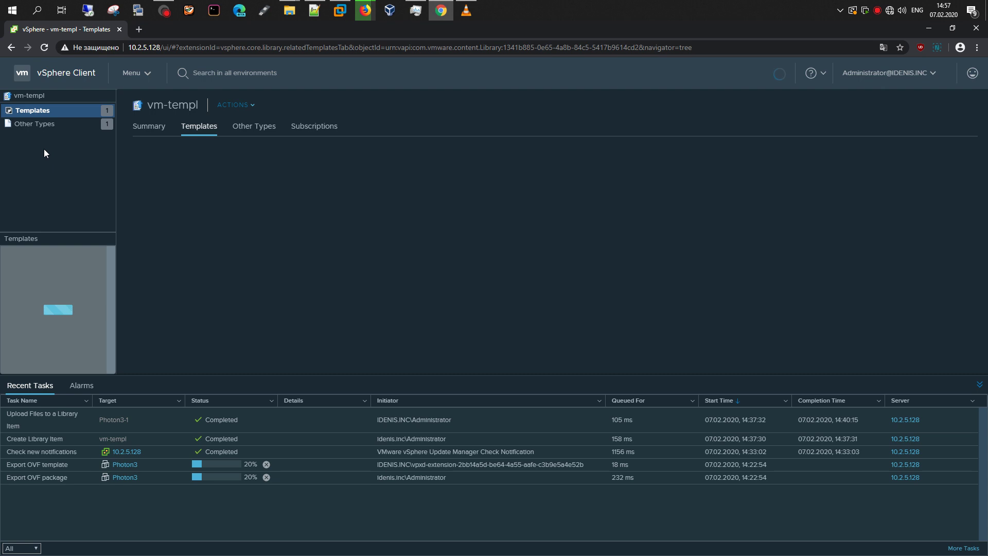
click(37, 123)
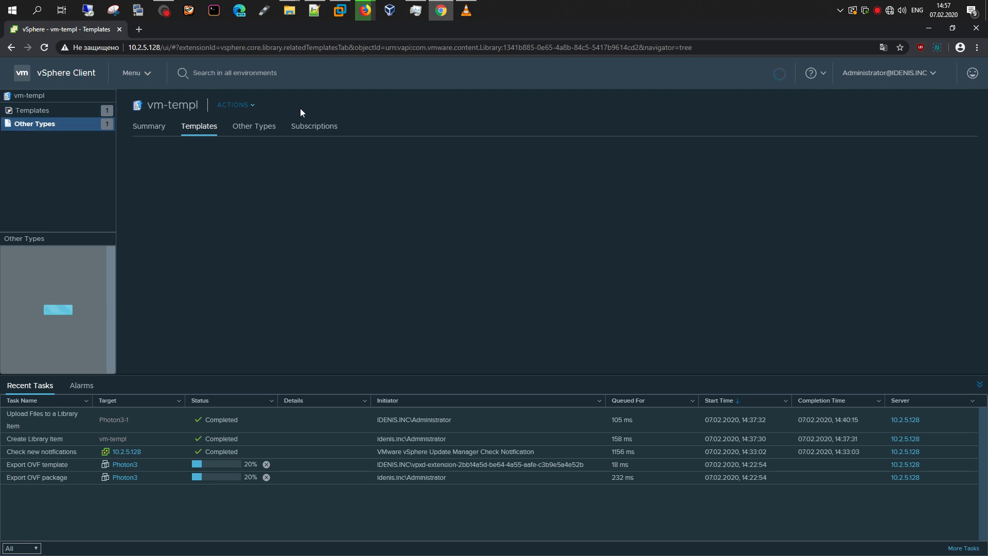